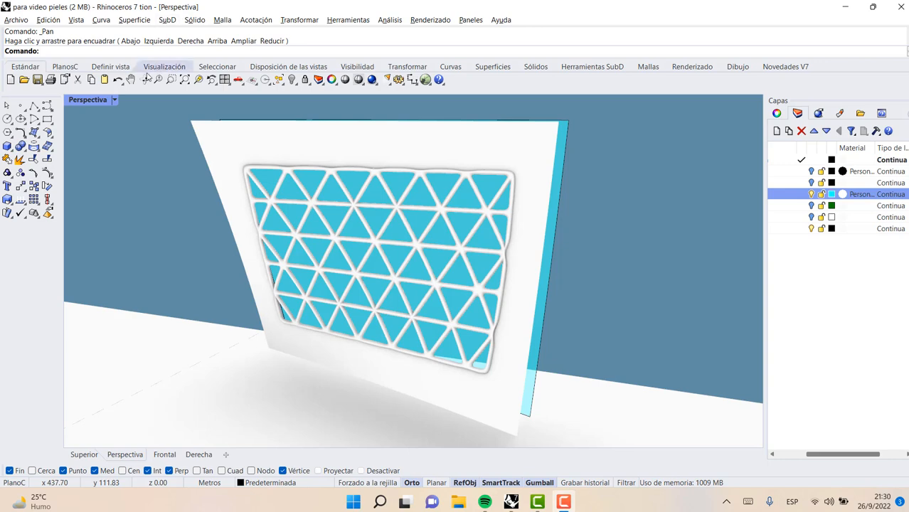
Examine the sloped white panel with its triangular lattice opening and the cyan glass plane behind it from several angles
{"action": "left_click", "coordinate": [145, 79]}
{"action": "left_click_drag", "start_coordinate": [148, 135], "coordinate": [417, 243]}
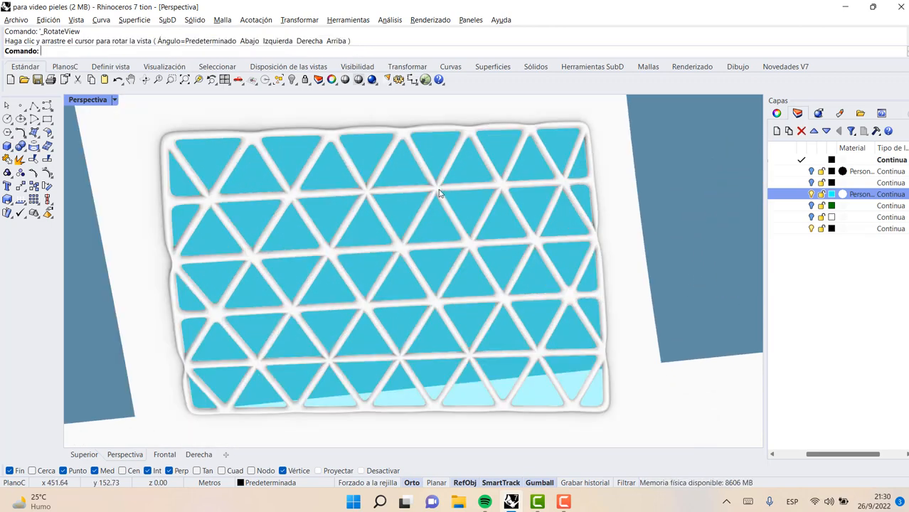
{"action": "scroll", "coordinate": [395, 221], "scroll_direction": "down", "scroll_amount": 5}
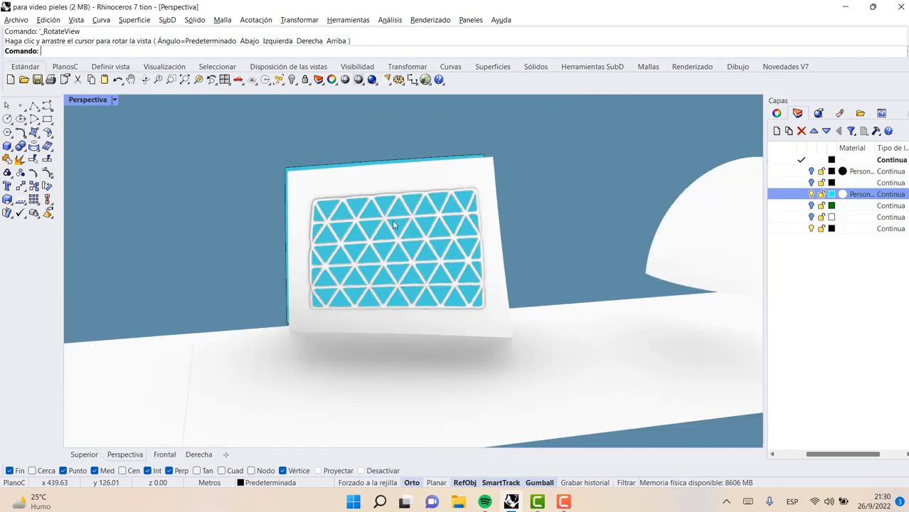
{"action": "left_click", "coordinate": [144, 80]}
{"action": "mouse_move", "coordinate": [264, 190]}
{"action": "left_mouse_down"}
{"action": "mouse_move", "coordinate": [155, 226]}
{"action": "mouse_move", "coordinate": [175, 225]}
{"action": "mouse_move", "coordinate": [209, 261]}
{"action": "mouse_move", "coordinate": [219, 213]}
{"action": "left_mouse_up"}
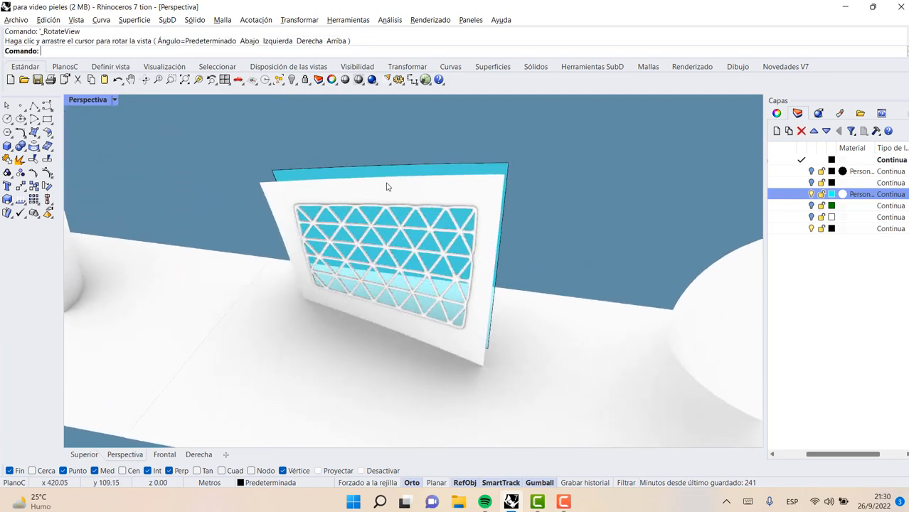
{"action": "scroll", "coordinate": [394, 179], "scroll_direction": "down", "scroll_amount": 5}
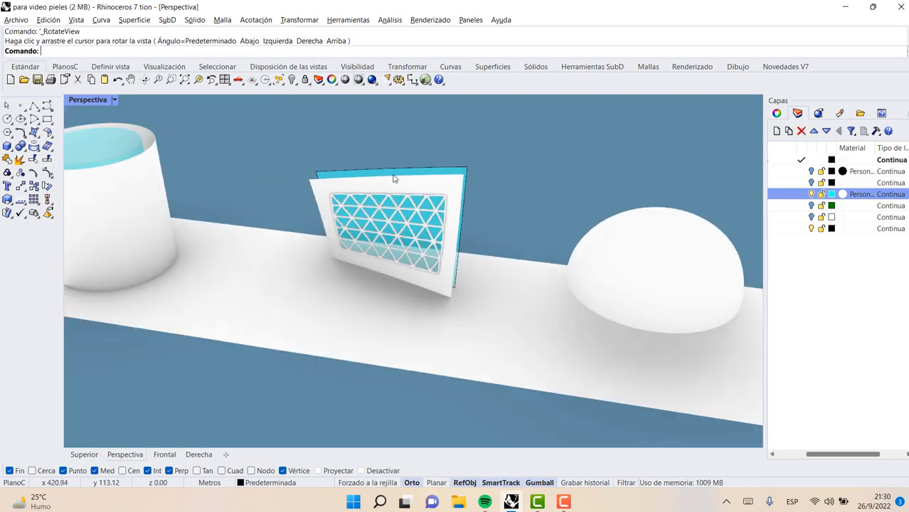
Inspect the whole row of sample volumes, viewing the box, cylinder, sloped panel and half dome from the front and back
{"action": "left_click", "coordinate": [131, 79]}
{"action": "left_click_drag", "start_coordinate": [186, 161], "coordinate": [299, 198]}
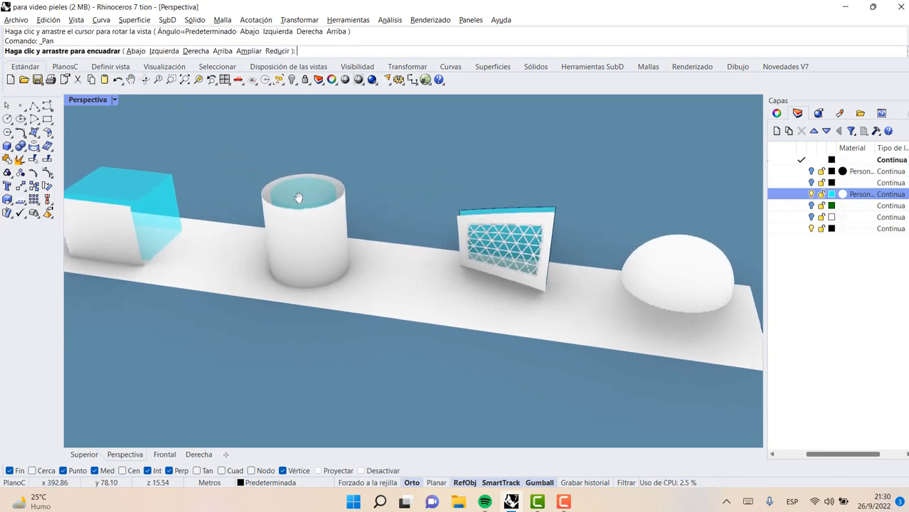
{"action": "key", "text": "Return"}
{"action": "scroll", "coordinate": [291, 200], "scroll_direction": "down", "scroll_amount": 2}
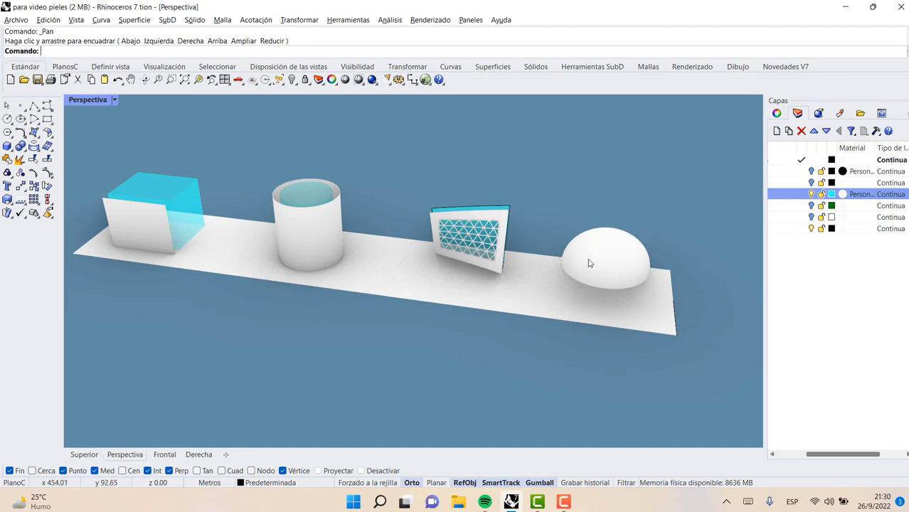
{"action": "left_click", "coordinate": [146, 80]}
{"action": "left_click_drag", "start_coordinate": [537, 244], "coordinate": [361, 215]}
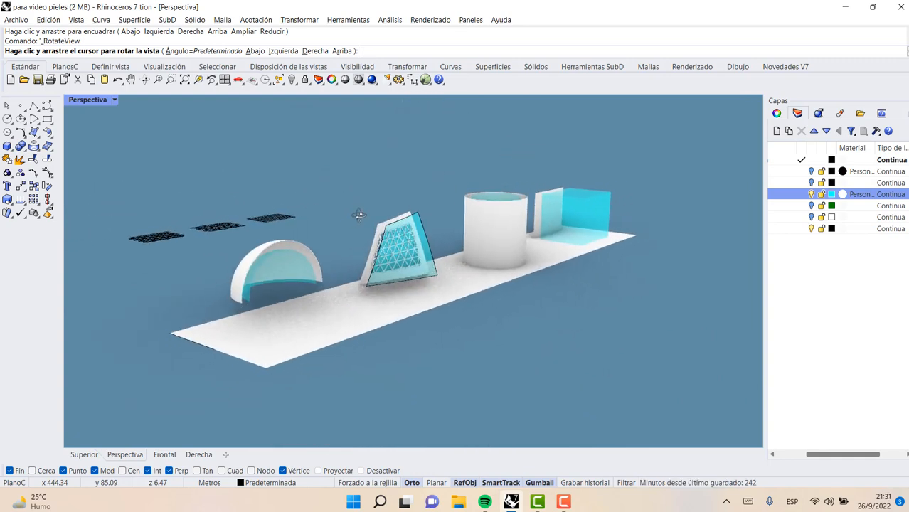
{"action": "scroll", "coordinate": [264, 256], "scroll_direction": "up", "scroll_amount": 9}
{"action": "scroll", "coordinate": [264, 256], "scroll_direction": "down", "scroll_amount": 6}
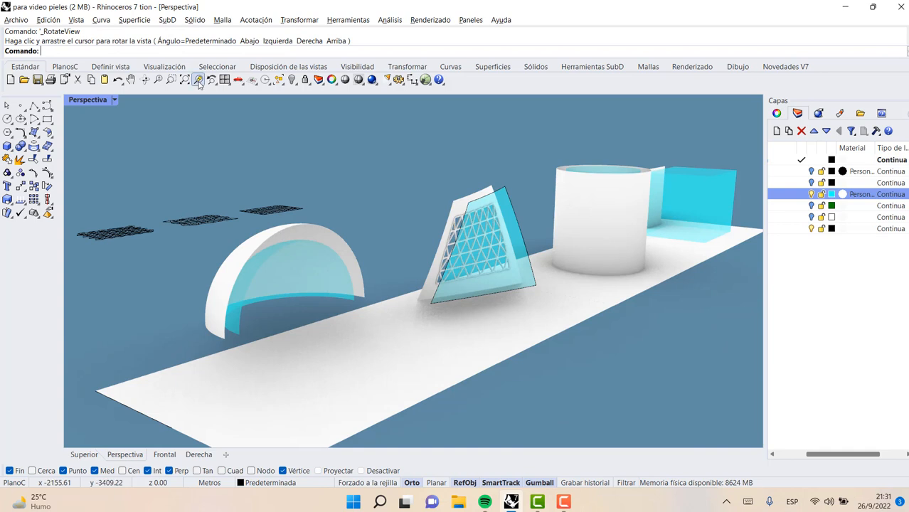
Inspect the inner cyan surfaces of the cylinder and the box and their separation from the white outer skins
{"action": "left_click", "coordinate": [145, 79]}
{"action": "left_click_drag", "start_coordinate": [486, 186], "coordinate": [607, 202]}
{"action": "scroll", "coordinate": [649, 189], "scroll_direction": "up", "scroll_amount": 3}
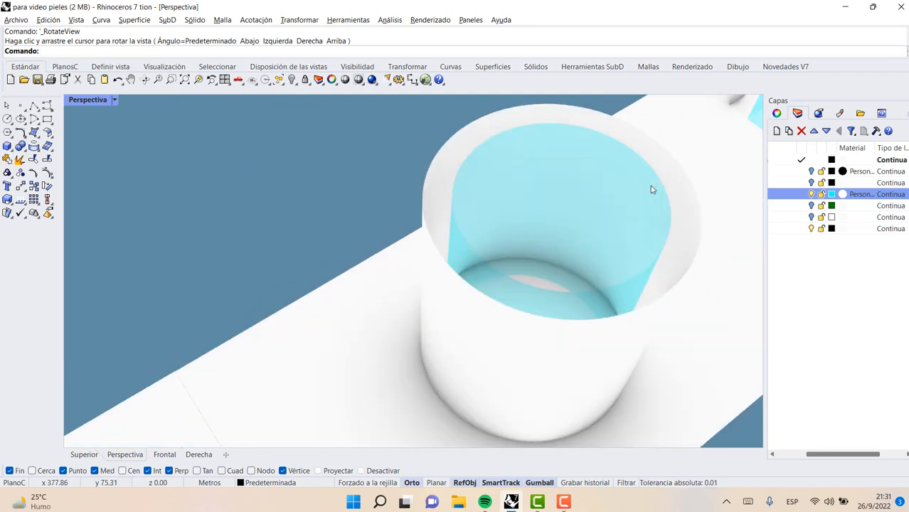
{"action": "scroll", "coordinate": [650, 189], "scroll_direction": "down", "scroll_amount": 6}
{"action": "scroll", "coordinate": [715, 144], "scroll_direction": "up", "scroll_amount": 8}
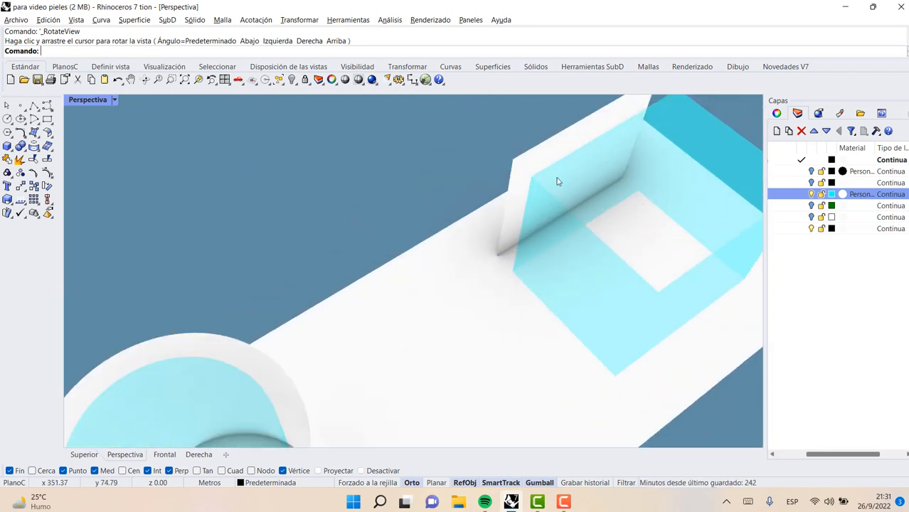
{"action": "left_click_drag", "start_coordinate": [144, 150], "coordinate": [355, 169]}
{"action": "scroll", "coordinate": [357, 176], "scroll_direction": "down", "scroll_amount": 8}
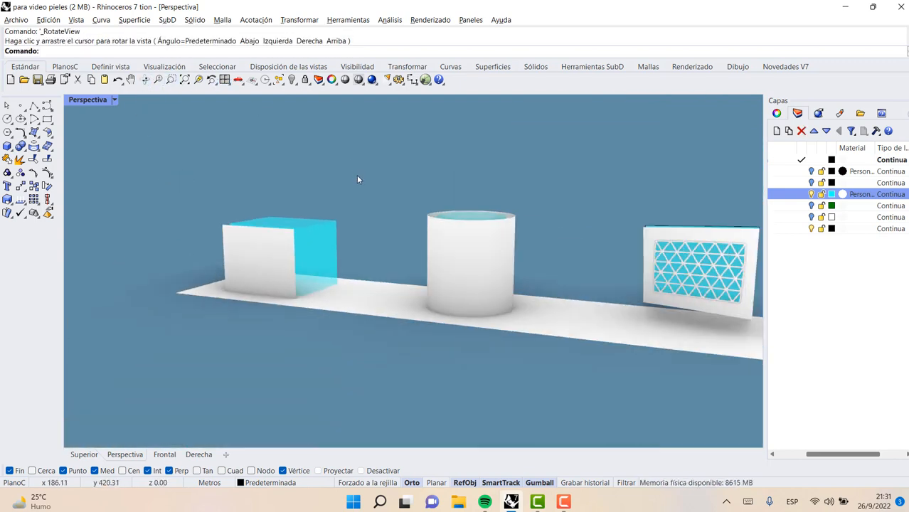
Switch the perspective view to the Sombreado display mode and frame the models together with the flat pattern curves
{"action": "left_click", "coordinate": [115, 101]}
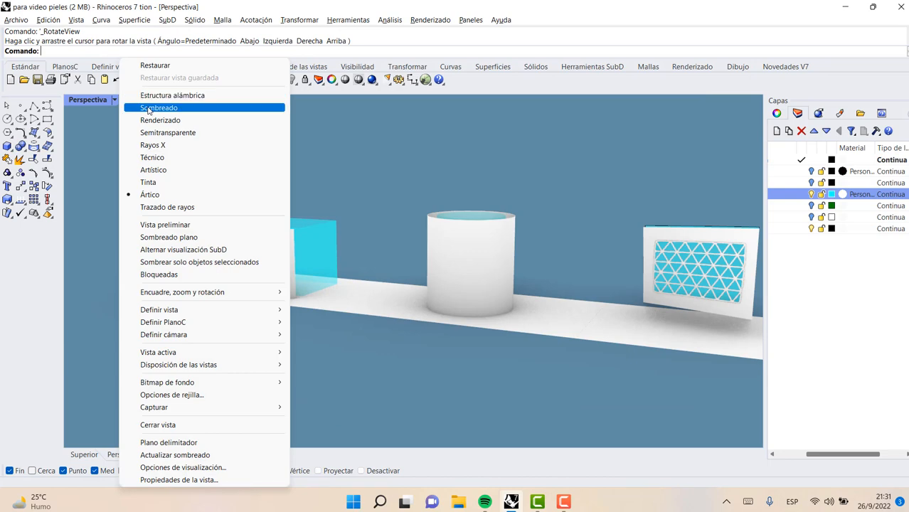
{"action": "left_click", "coordinate": [149, 108]}
{"action": "scroll", "coordinate": [213, 172], "scroll_direction": "down", "scroll_amount": 4}
{"action": "left_click", "coordinate": [144, 79]}
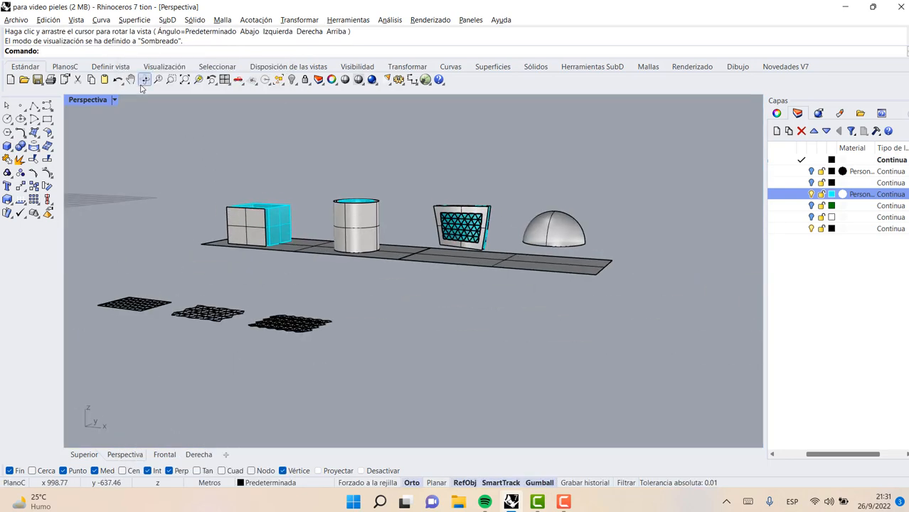
{"action": "left_click_drag", "start_coordinate": [189, 185], "coordinate": [221, 272]}
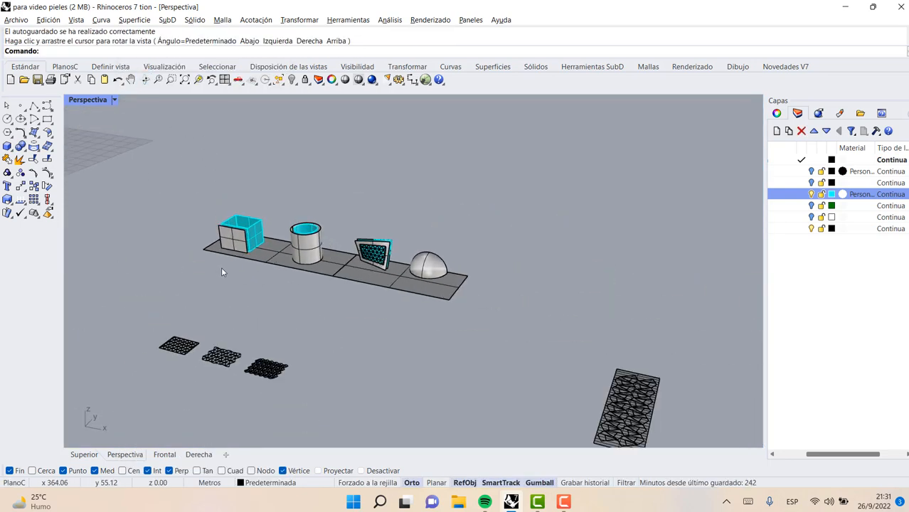
Examine the three flat curve patterns: the triangular grid, the wavy tessellation and the subdivided polygon tessellation
{"action": "scroll", "coordinate": [162, 331], "scroll_direction": "up", "scroll_amount": 5}
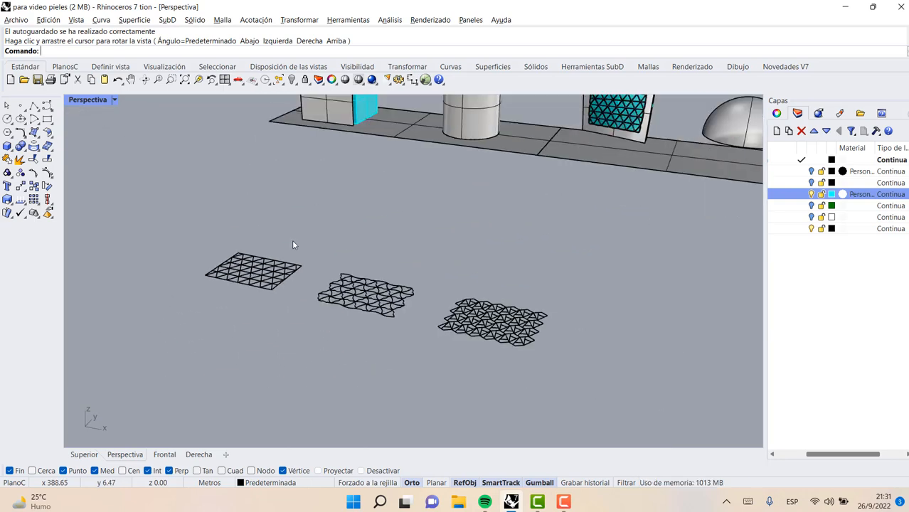
{"action": "left_click", "coordinate": [145, 79]}
{"action": "left_click_drag", "start_coordinate": [172, 154], "coordinate": [225, 282]}
{"action": "scroll", "coordinate": [225, 283], "scroll_direction": "down", "scroll_amount": 3}
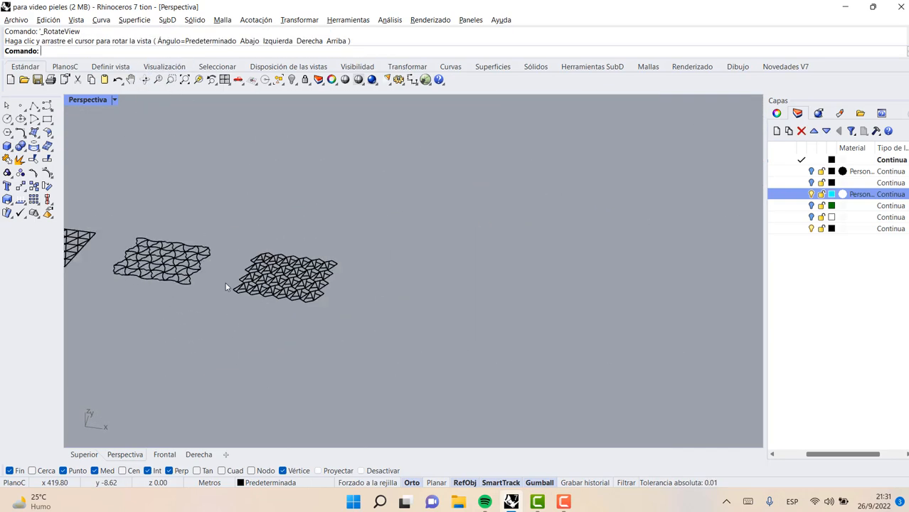
{"action": "scroll", "coordinate": [73, 265], "scroll_direction": "up", "scroll_amount": 4}
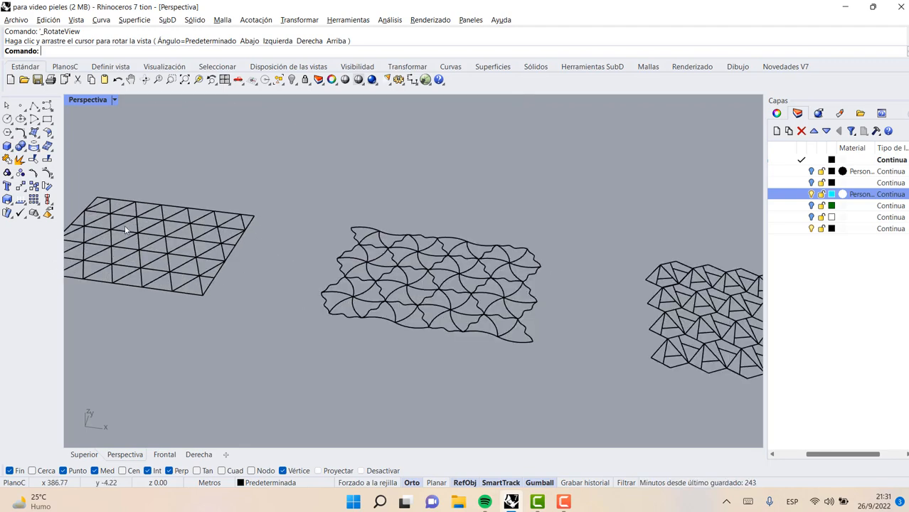
{"action": "scroll", "coordinate": [179, 239], "scroll_direction": "down", "scroll_amount": 3}
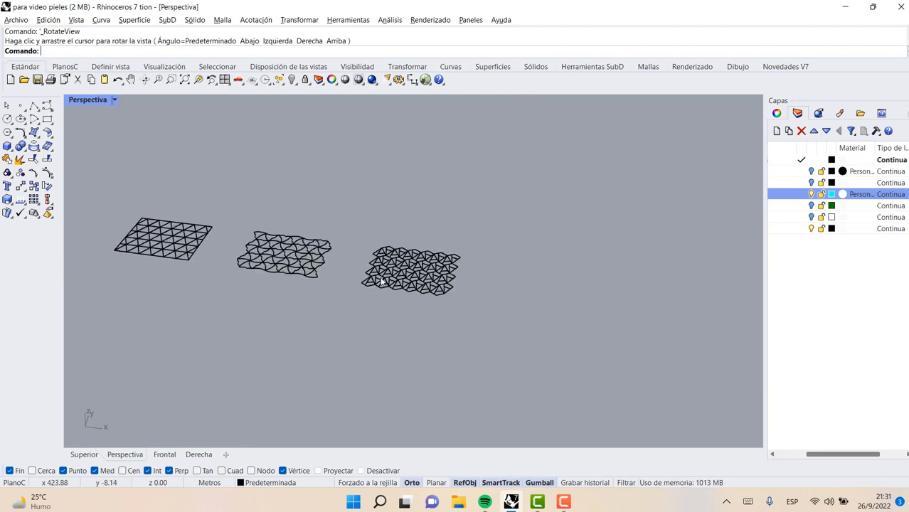
{"action": "scroll", "coordinate": [380, 283], "scroll_direction": "up", "scroll_amount": 5}
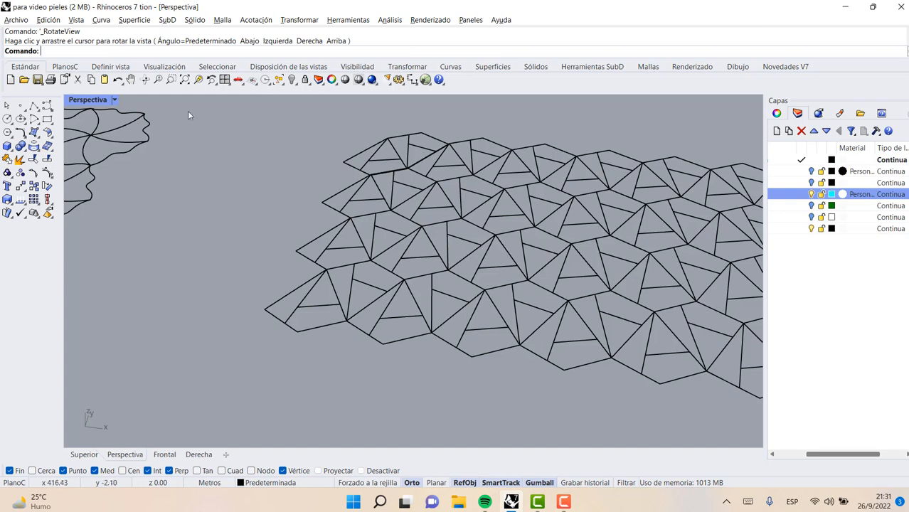
{"action": "right_click_drag", "start_coordinate": [374, 149], "coordinate": [256, 134], "text": "shift"}
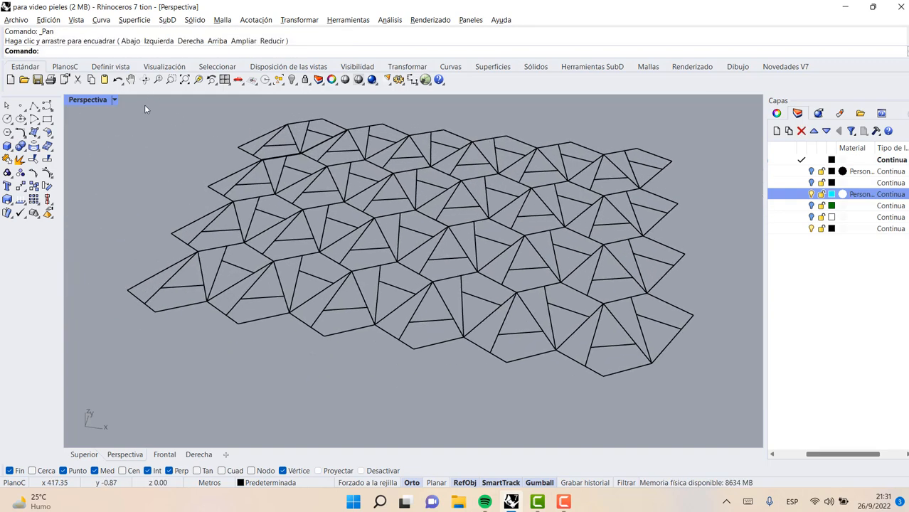
Move the subdivided polygon pattern from its lower end vertex to the lower corner of the box's white front panel
{"action": "left_click_drag", "start_coordinate": [136, 104], "coordinate": [192, 228]}
{"action": "scroll", "coordinate": [190, 226], "scroll_direction": "down", "scroll_amount": 3}
{"action": "left_click_drag", "start_coordinate": [156, 151], "coordinate": [424, 313]}
{"action": "right_click_drag", "start_coordinate": [424, 313], "coordinate": [225, 296]}
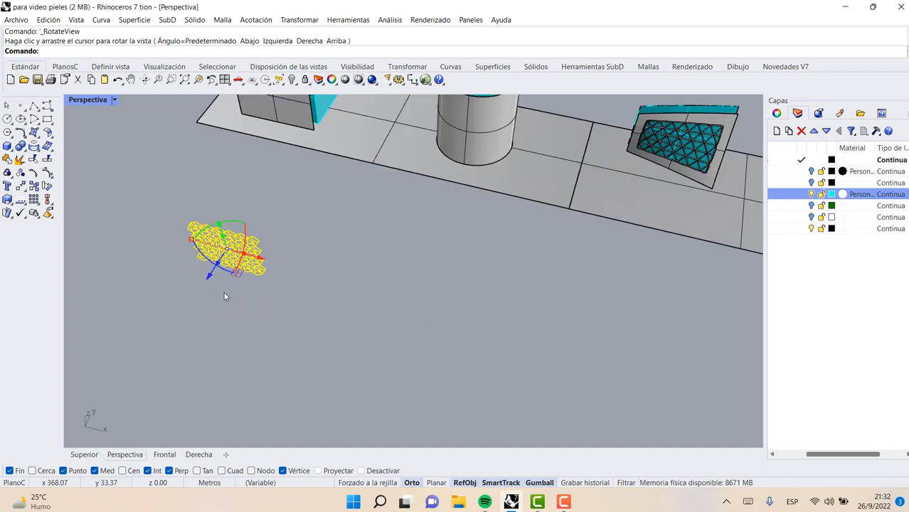
{"action": "left_click", "coordinate": [21, 173]}
{"action": "scroll", "coordinate": [252, 274], "scroll_direction": "up", "scroll_amount": 5}
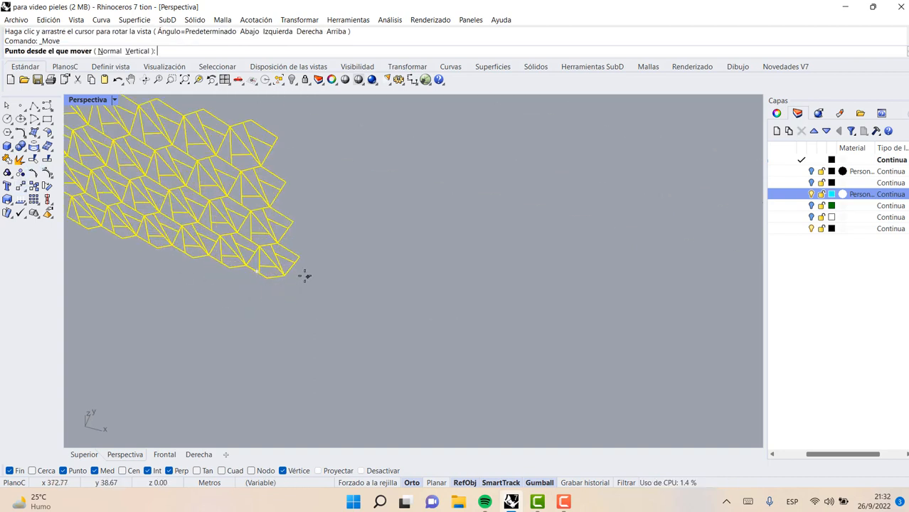
{"action": "left_click", "coordinate": [285, 278]}
{"action": "scroll", "coordinate": [295, 315], "scroll_direction": "down", "scroll_amount": 5}
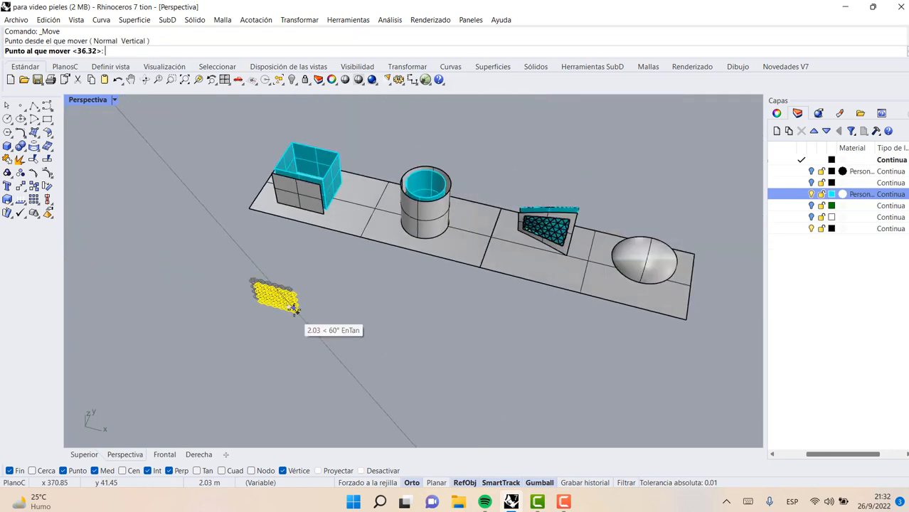
{"action": "scroll", "coordinate": [277, 191], "scroll_direction": "up", "scroll_amount": 10}
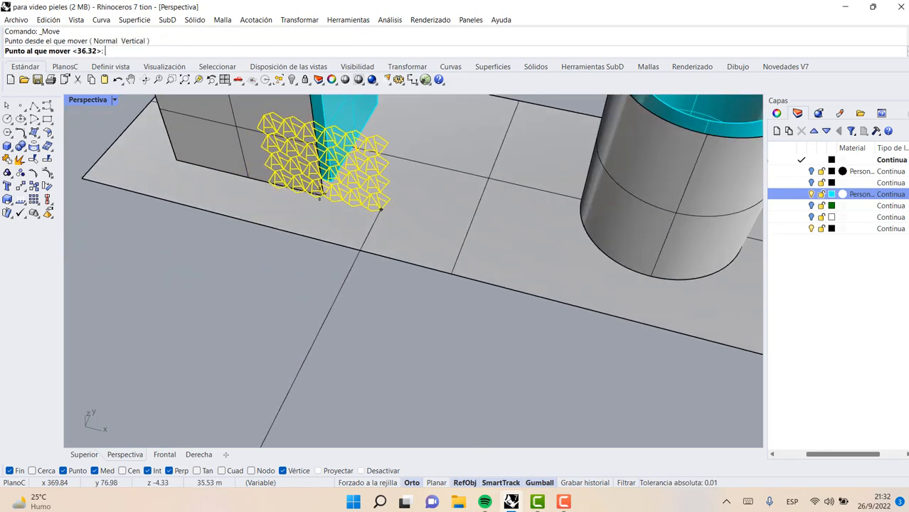
{"action": "left_click", "coordinate": [324, 198]}
Shift the pattern along its horizontal and vertical axes to centre it on the box's front panel, and deselect it
{"action": "scroll", "coordinate": [321, 299], "scroll_direction": "down", "scroll_amount": 3}
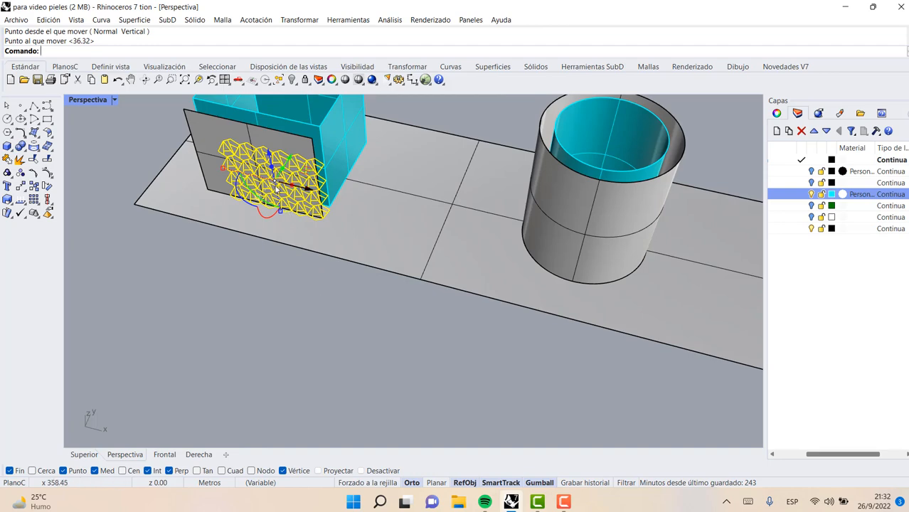
{"action": "scroll", "coordinate": [276, 187], "scroll_direction": "down", "scroll_amount": 3}
{"action": "scroll", "coordinate": [242, 117], "scroll_direction": "up", "scroll_amount": 8}
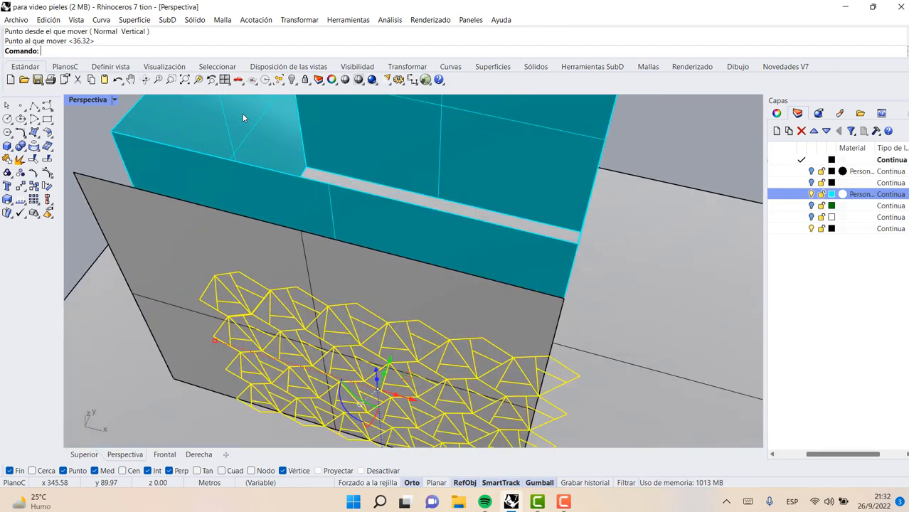
{"action": "scroll", "coordinate": [243, 118], "scroll_direction": "down", "scroll_amount": 4}
{"action": "left_click", "coordinate": [146, 80]}
{"action": "left_click_drag", "start_coordinate": [373, 274], "coordinate": [414, 274]}
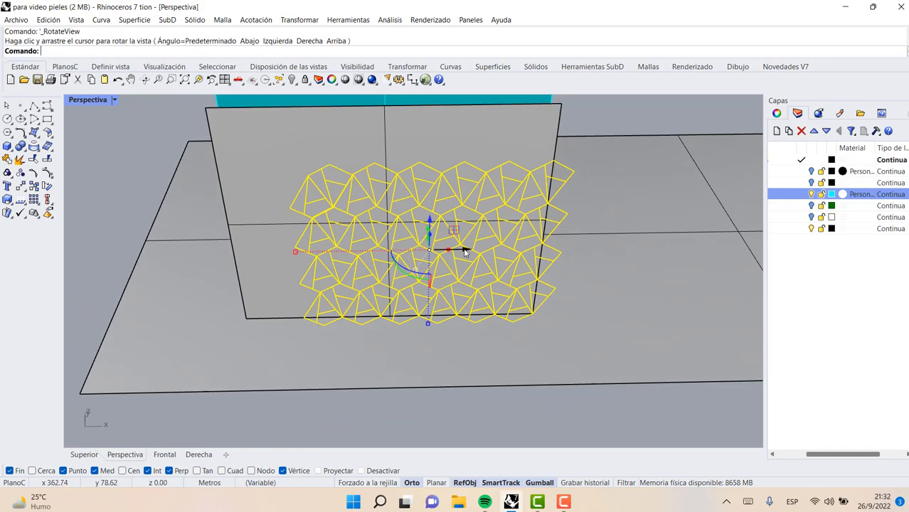
{"action": "left_click_drag", "start_coordinate": [465, 253], "coordinate": [389, 188]}
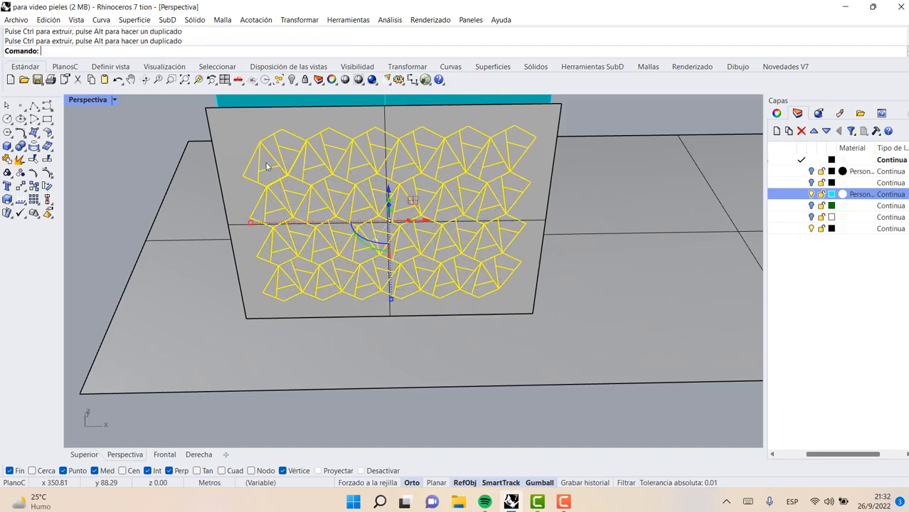
{"action": "left_click", "coordinate": [144, 146]}
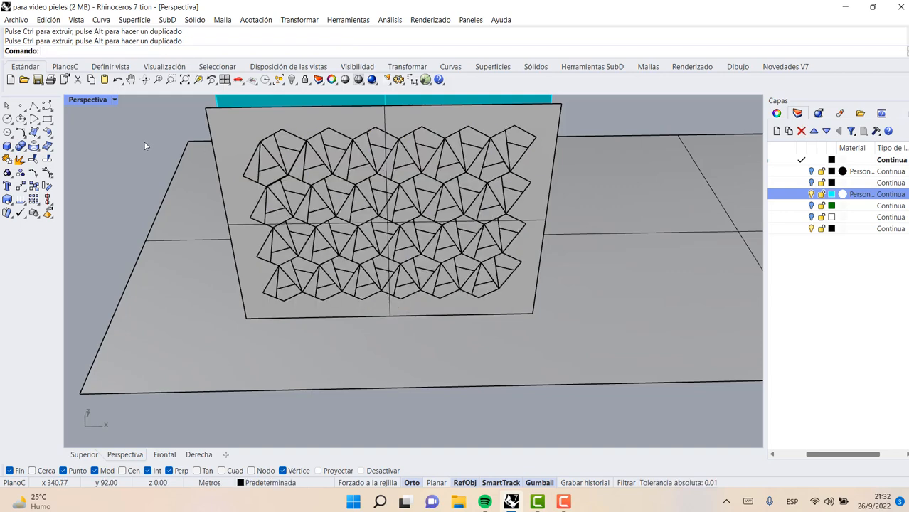
Check the pattern's placement within the front panel in the Frontal view, and return to the maximized Perspectiva view
{"action": "double_click", "coordinate": [91, 100]}
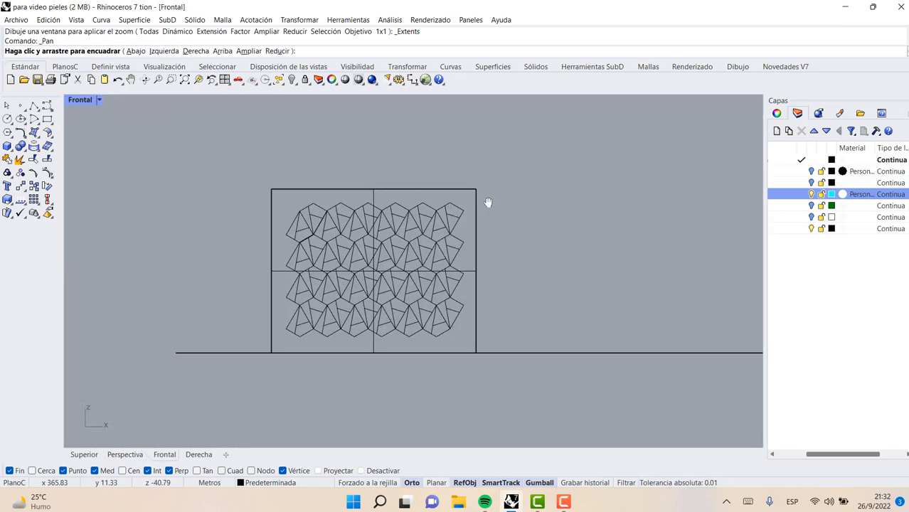
{"action": "right_click_drag", "start_coordinate": [487, 204], "coordinate": [501, 199]}
{"action": "scroll", "coordinate": [411, 258], "scroll_direction": "up", "scroll_amount": 8}
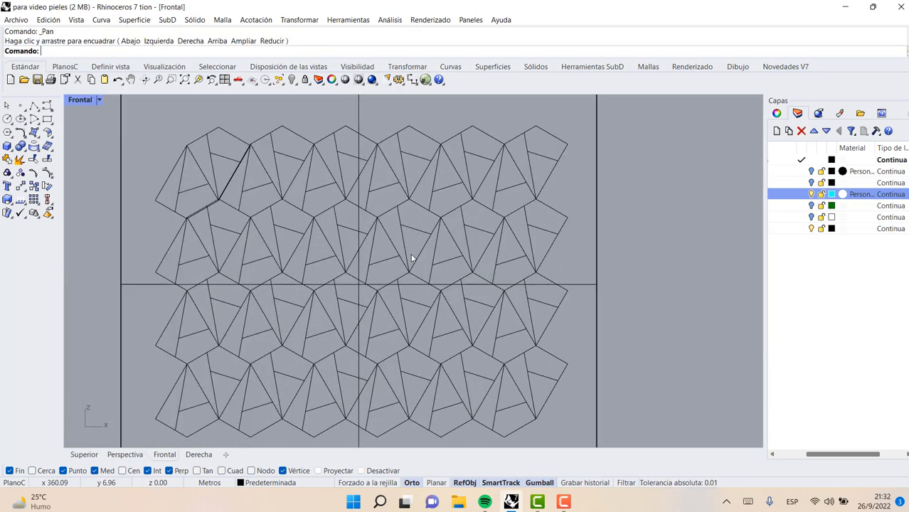
{"action": "scroll", "coordinate": [411, 258], "scroll_direction": "down", "scroll_amount": 4}
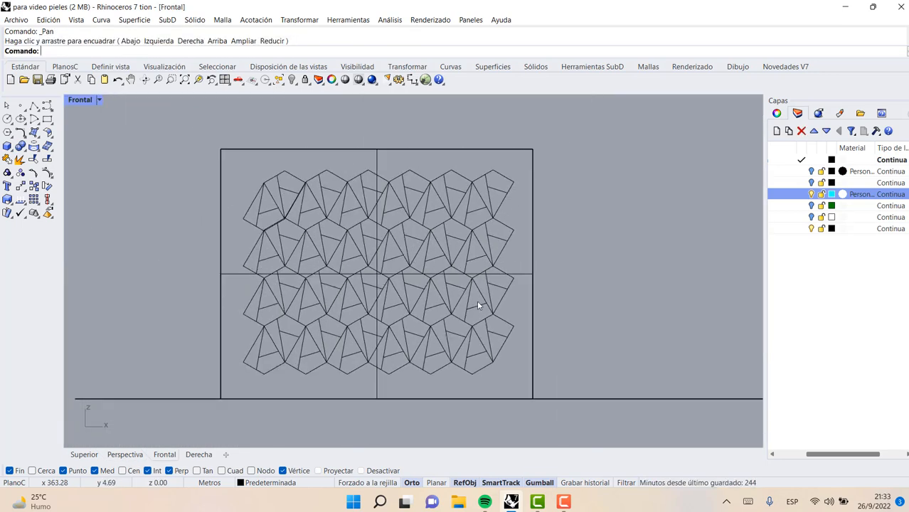
{"action": "double_click", "coordinate": [88, 102]}
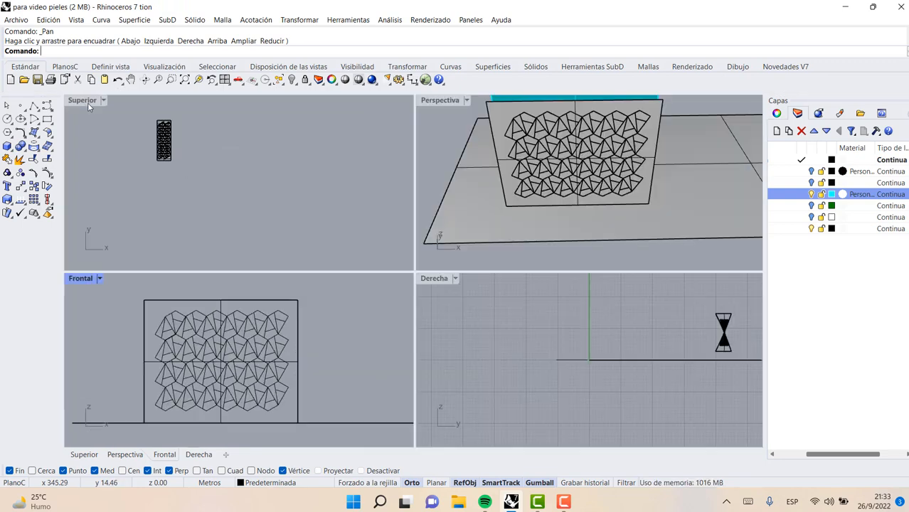
{"action": "double_click", "coordinate": [440, 101]}
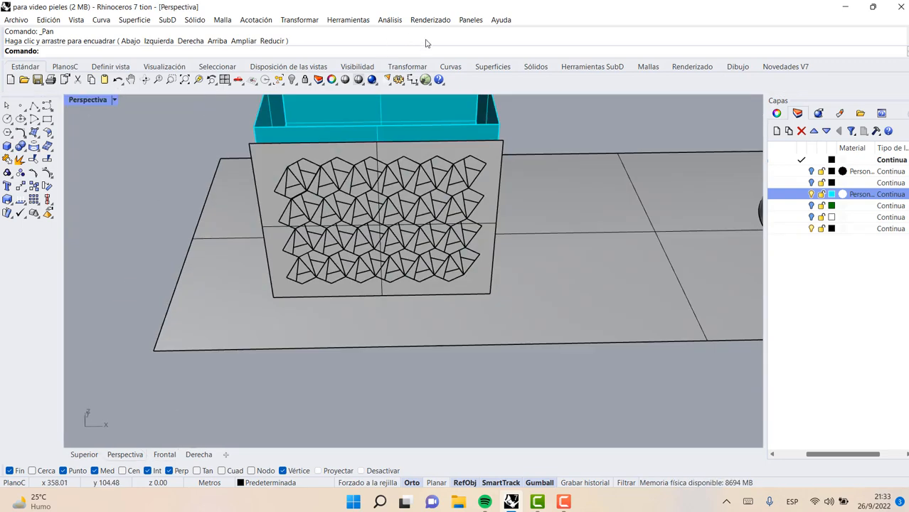
Create a MultiPipe from all the panel's pattern curves with radius 0.15, capped ends and 0 crease divisions
{"action": "left_click", "coordinate": [614, 67]}
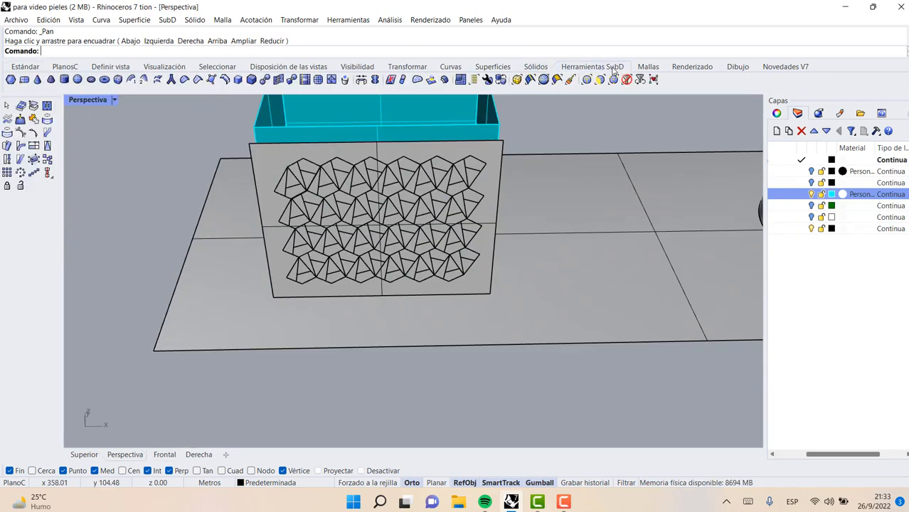
{"action": "left_click", "coordinate": [169, 81]}
{"action": "left_click_drag", "start_coordinate": [192, 156], "coordinate": [598, 289]}
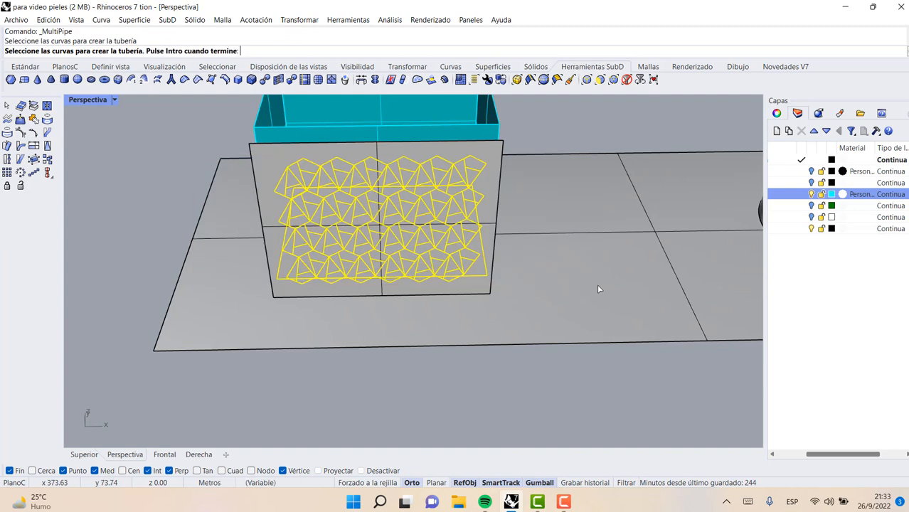
{"action": "key", "text": "Return"}
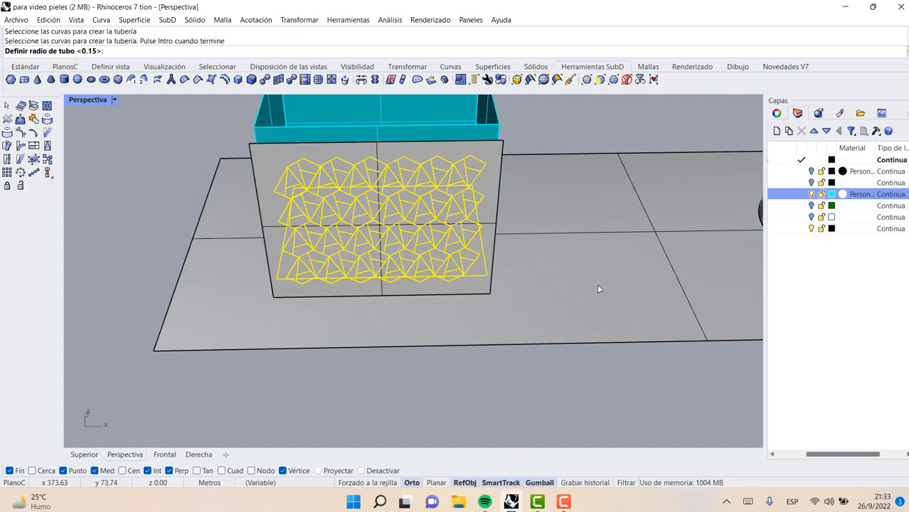
{"action": "key", "text": "Return"}
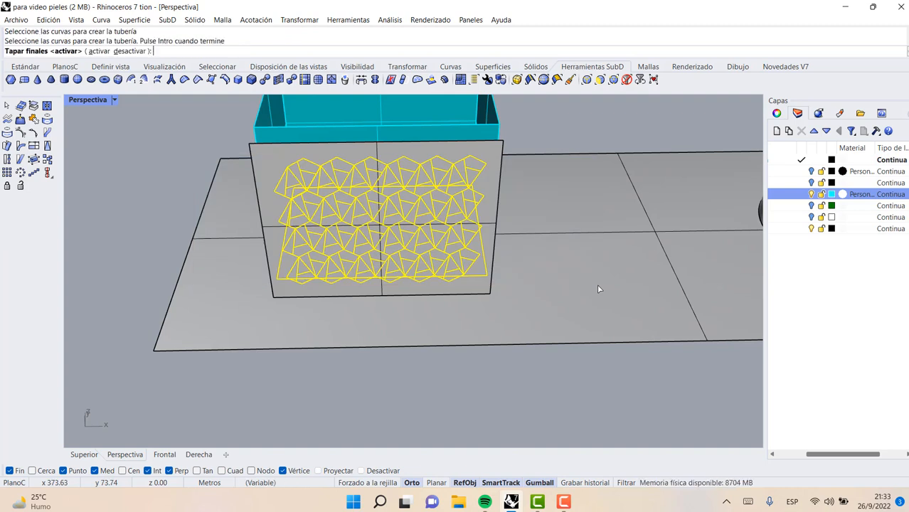
{"action": "key", "text": "Return"}
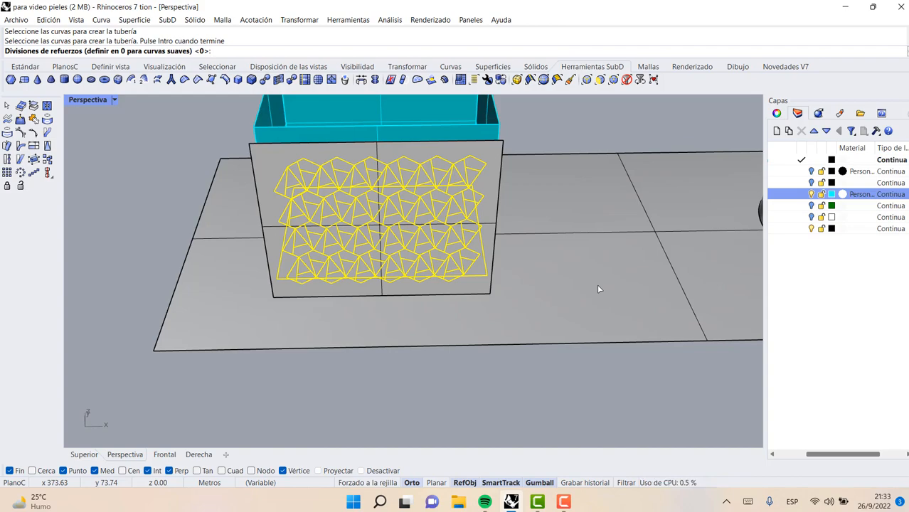
{"action": "key", "text": "Return"}
{"action": "scroll", "coordinate": [599, 289], "scroll_direction": "up", "scroll_amount": 2}
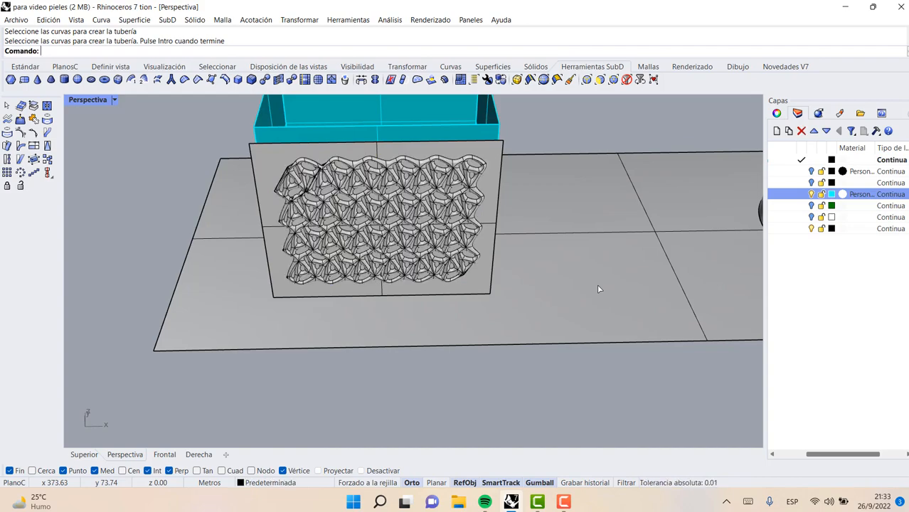
{"action": "scroll", "coordinate": [393, 214], "scroll_direction": "up", "scroll_amount": 10}
{"action": "scroll", "coordinate": [392, 208], "scroll_direction": "down", "scroll_amount": 10}
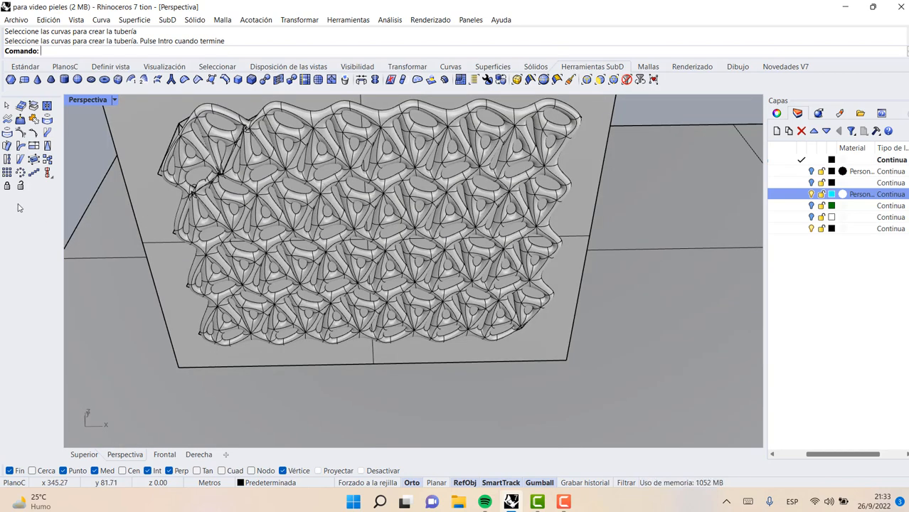
Split the box's front panel using the SubD multipipe lattice as the cutting object
{"action": "left_click", "coordinate": [25, 67]}
{"action": "left_click", "coordinate": [47, 160]}
{"action": "left_click", "coordinate": [139, 142]}
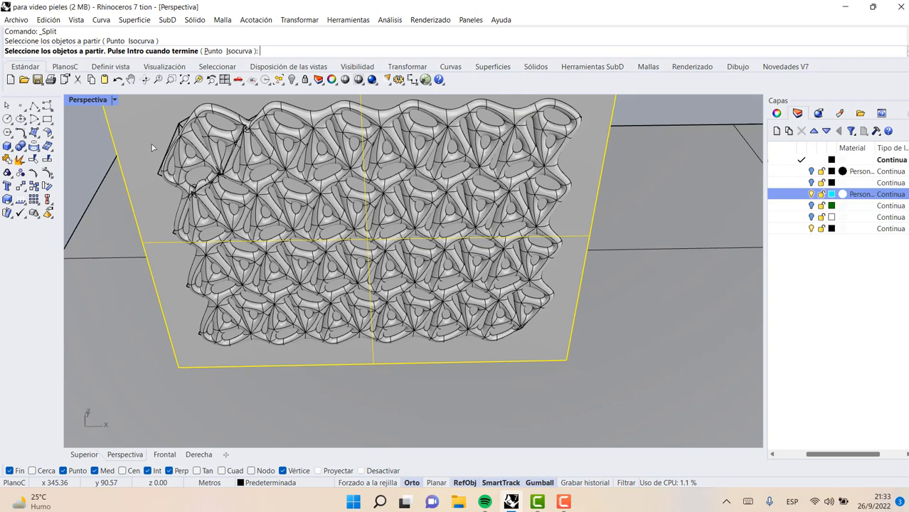
{"action": "key", "text": "Return"}
{"action": "left_click", "coordinate": [222, 139]}
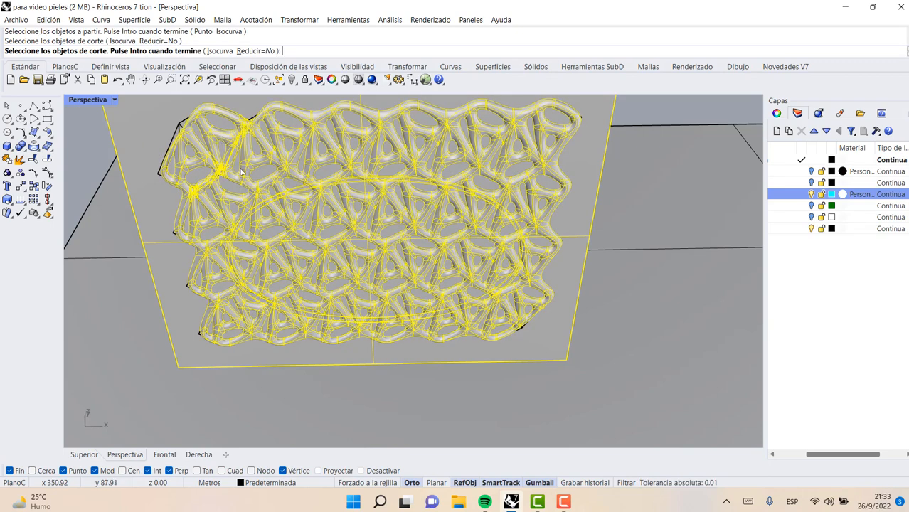
{"action": "key", "text": "Return"}
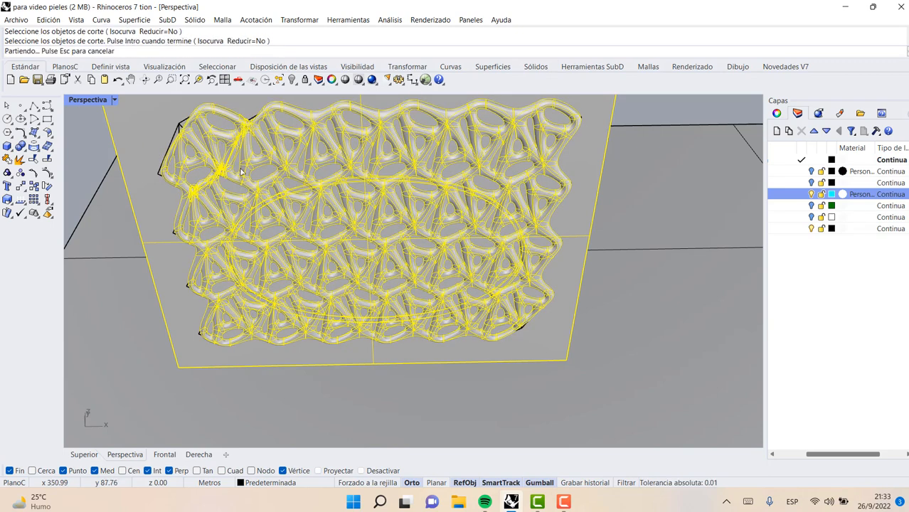
Delete the panel pieces inside two large oval openings of the lattice's top row and the round and slender openings beside them
{"action": "scroll", "coordinate": [289, 119], "scroll_direction": "up", "scroll_amount": 5}
{"action": "left_click", "coordinate": [276, 140]}
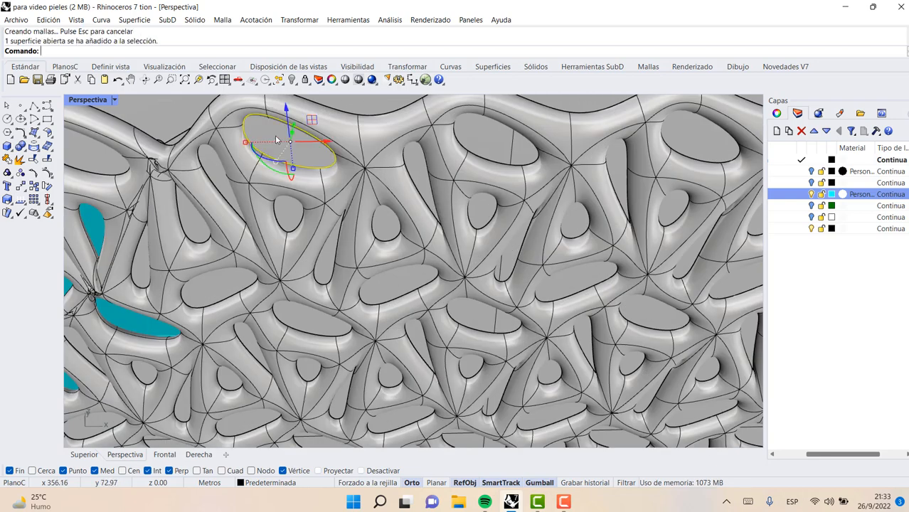
{"action": "key", "text": "Delete"}
{"action": "left_click", "coordinate": [491, 141]}
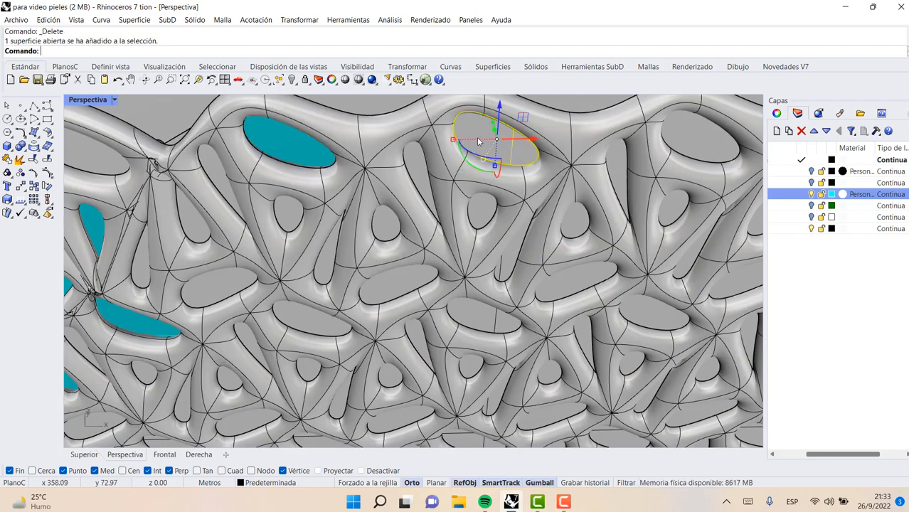
{"action": "key", "text": "Delete"}
{"action": "left_click", "coordinate": [478, 208]}
{"action": "key", "text": "Delete"}
{"action": "left_click", "coordinate": [418, 175]}
{"action": "key", "text": "Delete"}
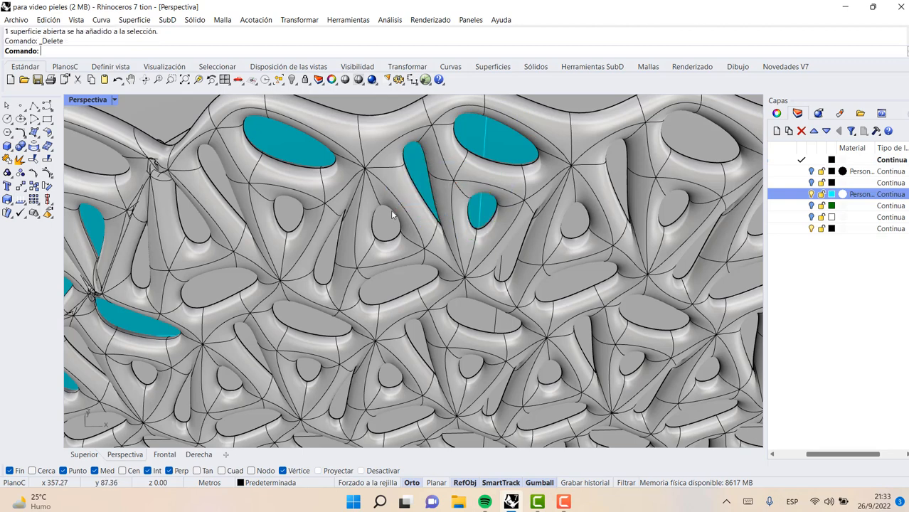
Delete the panel pieces in the neighbouring round, oval and slender openings below the top row's first cleared oval
{"action": "left_click", "coordinate": [390, 209]}
{"action": "key", "text": "Delete"}
{"action": "left_click", "coordinate": [380, 282]}
{"action": "key", "text": "Delete"}
{"action": "left_click", "coordinate": [323, 268]}
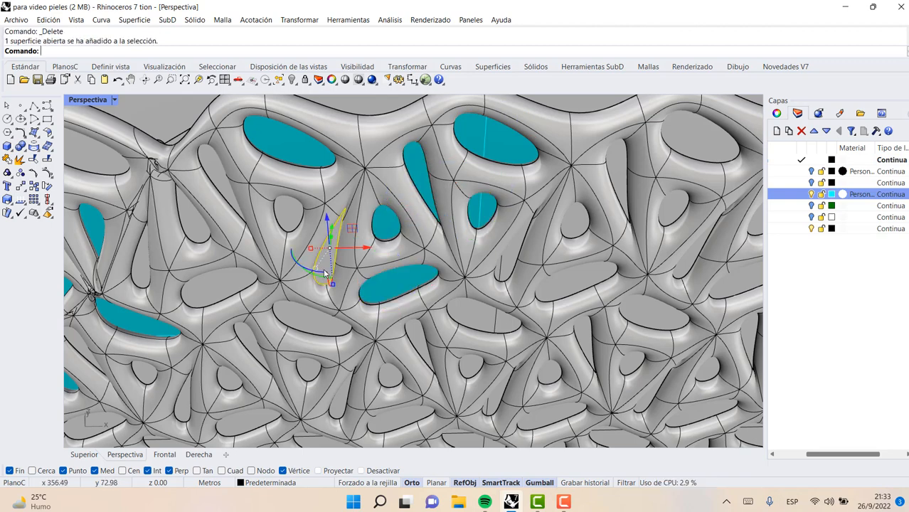
{"action": "key", "text": "Delete"}
{"action": "left_click", "coordinate": [288, 214]}
{"action": "key", "text": "Delete"}
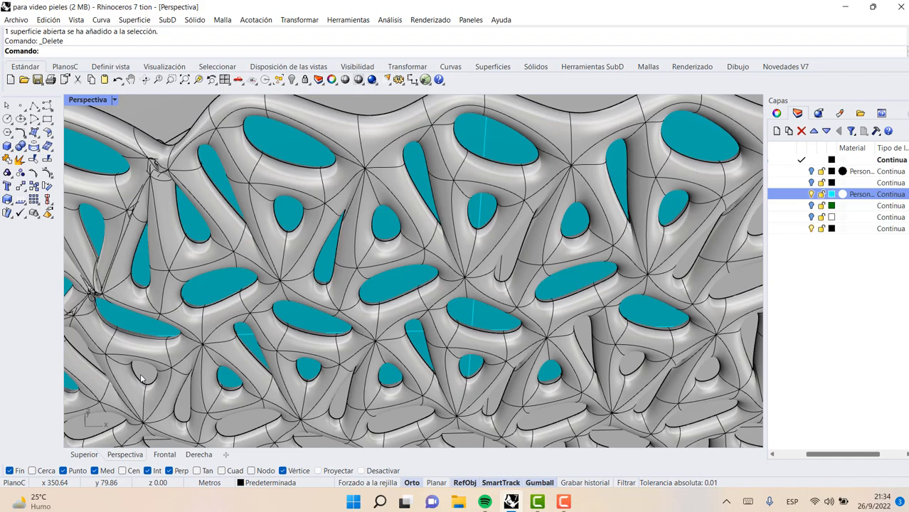
Delete the panel pieces in the round, slender and oval openings near the left end of the lattice's second row
{"action": "left_click", "coordinate": [141, 380]}
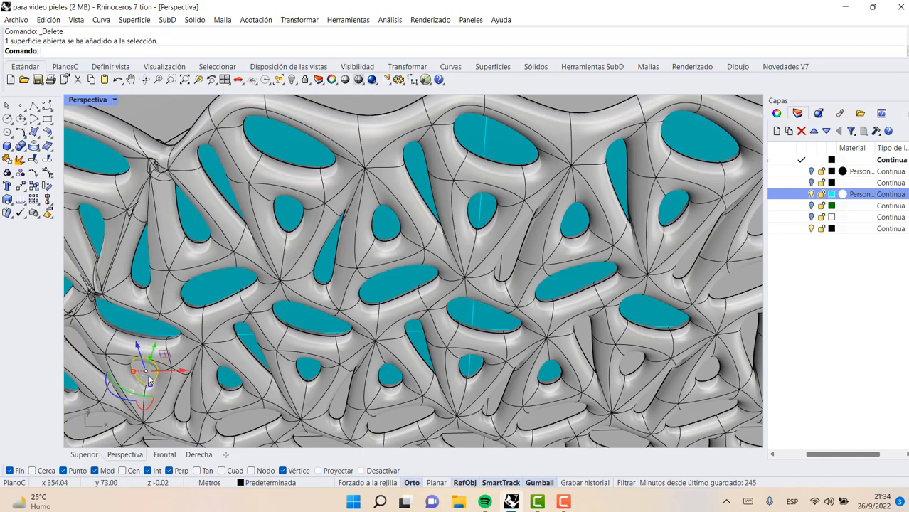
{"action": "key", "text": "Delete"}
{"action": "left_click", "coordinate": [178, 404]}
{"action": "key", "text": "Delete"}
{"action": "left_click", "coordinate": [239, 423]}
{"action": "key", "text": "Delete"}
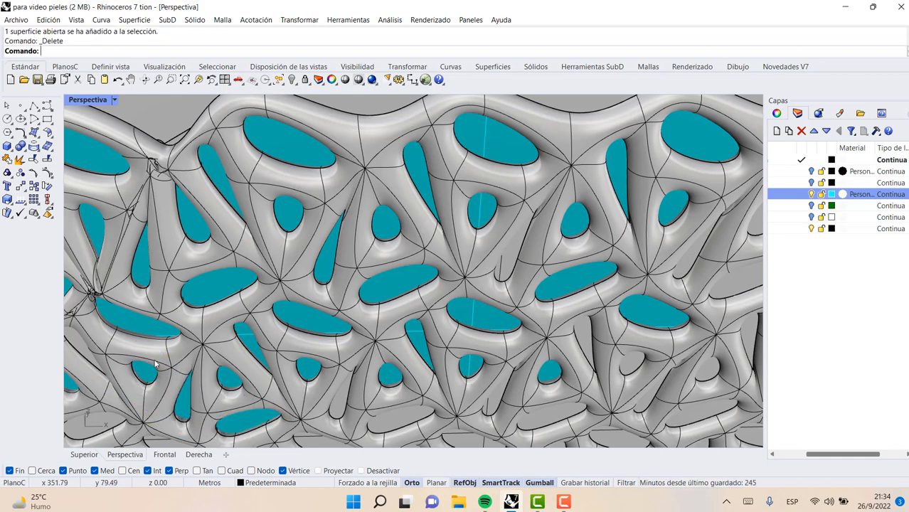
Delete the panel pieces in two round openings and the slender one between them toward the right end of the third row
{"action": "scroll", "coordinate": [589, 226], "scroll_direction": "down", "scroll_amount": 3}
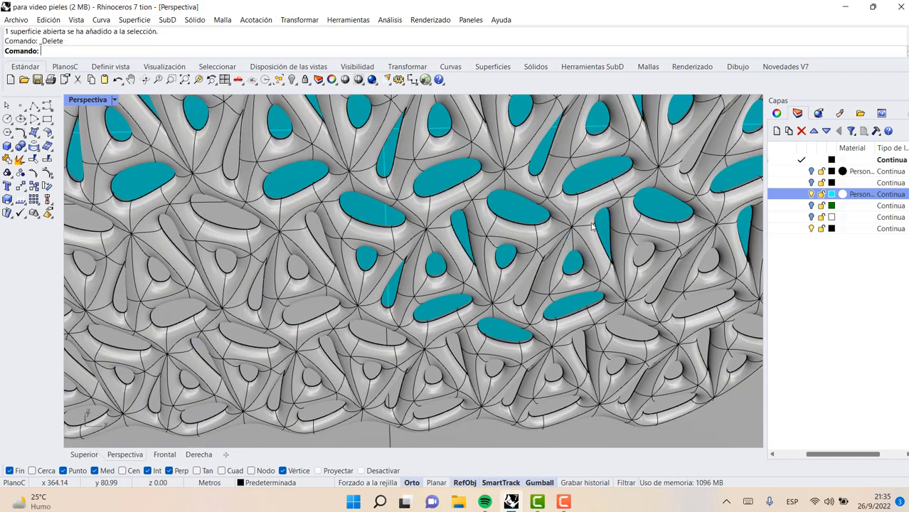
{"action": "scroll", "coordinate": [582, 221], "scroll_direction": "down", "scroll_amount": 3}
{"action": "scroll", "coordinate": [582, 220], "scroll_direction": "up", "scroll_amount": 5}
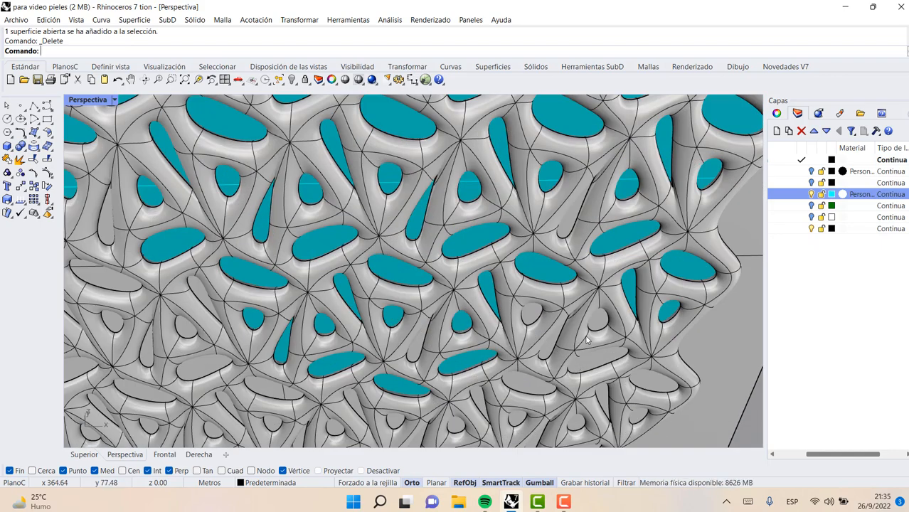
{"action": "left_click", "coordinate": [599, 325]}
{"action": "key", "text": "Delete"}
{"action": "left_click", "coordinate": [547, 346]}
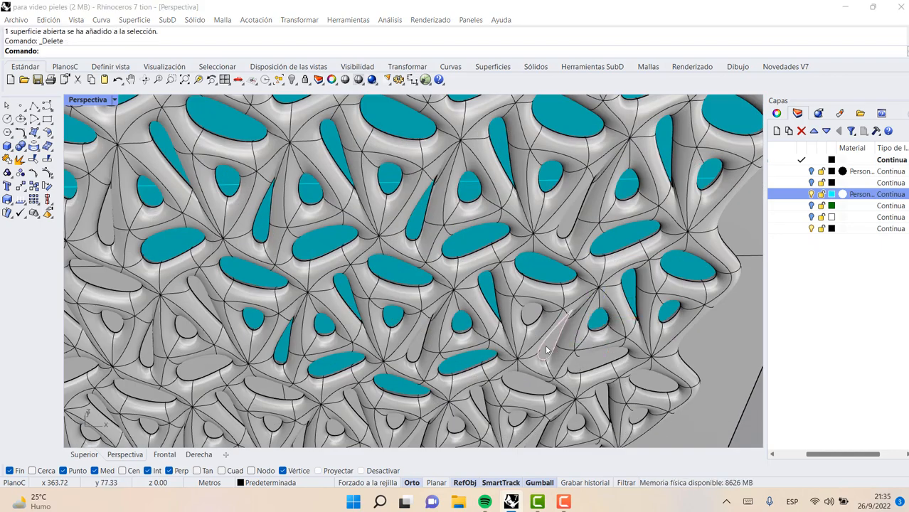
{"action": "left_click", "coordinate": [574, 363]}
{"action": "key", "text": "Delete"}
{"action": "left_click", "coordinate": [531, 316]}
{"action": "key", "text": "Delete"}
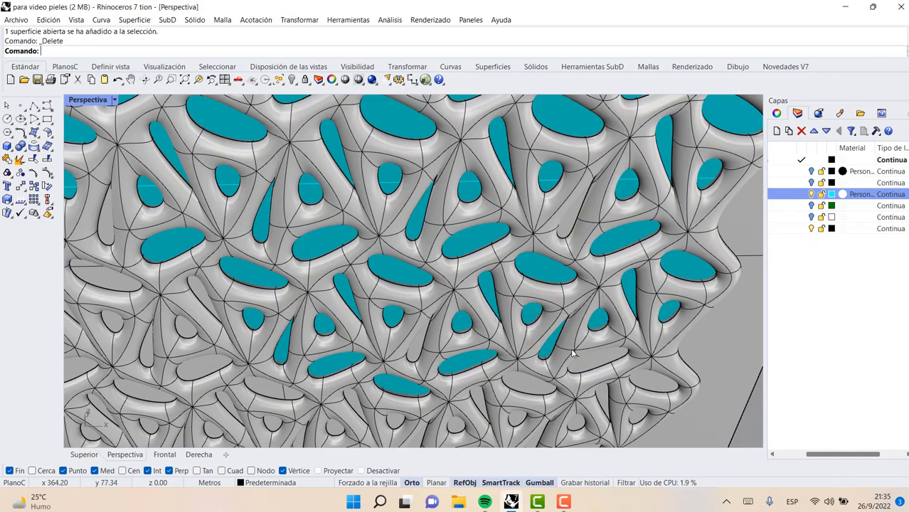
Delete the panel pieces in the third row's remaining right-hand oval and in two ovals and a round opening of the bottom row
{"action": "left_click", "coordinate": [585, 361]}
{"action": "key", "text": "Delete"}
{"action": "left_click", "coordinate": [535, 380]}
{"action": "key", "text": "Delete"}
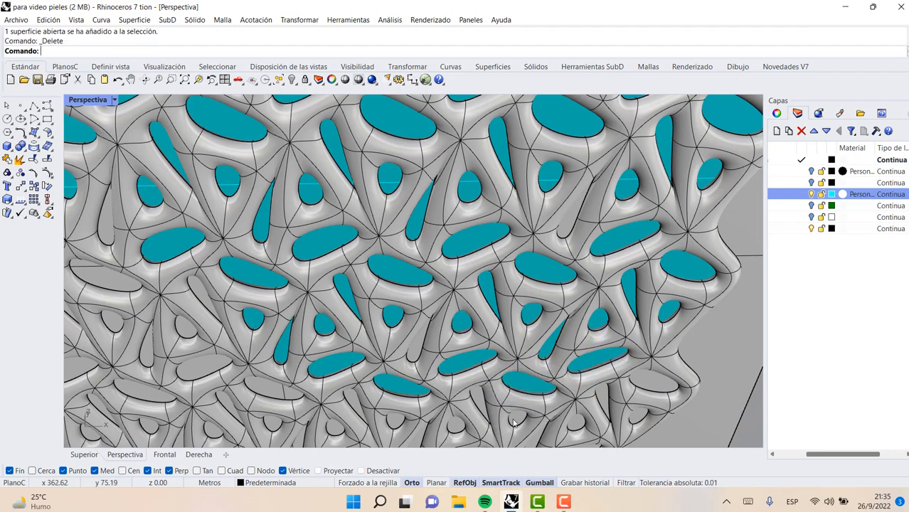
{"action": "left_click", "coordinate": [515, 420]}
{"action": "key", "text": "Delete"}
{"action": "left_click", "coordinate": [646, 385]}
{"action": "key", "text": "Delete"}
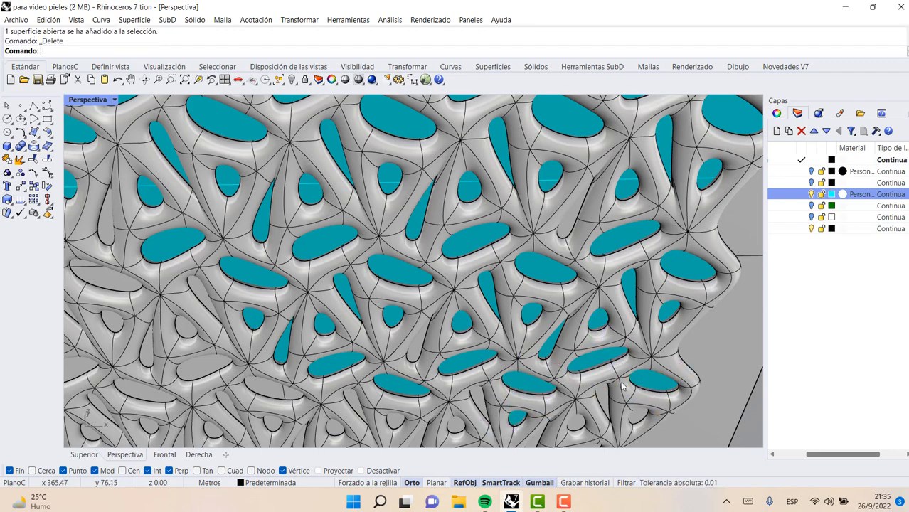
Delete the remaining panel pieces in the round, slender and oval openings at the lattice's lower right corner
{"action": "scroll", "coordinate": [610, 382], "scroll_direction": "down", "scroll_amount": 10}
{"action": "scroll", "coordinate": [430, 293], "scroll_direction": "up", "scroll_amount": 6}
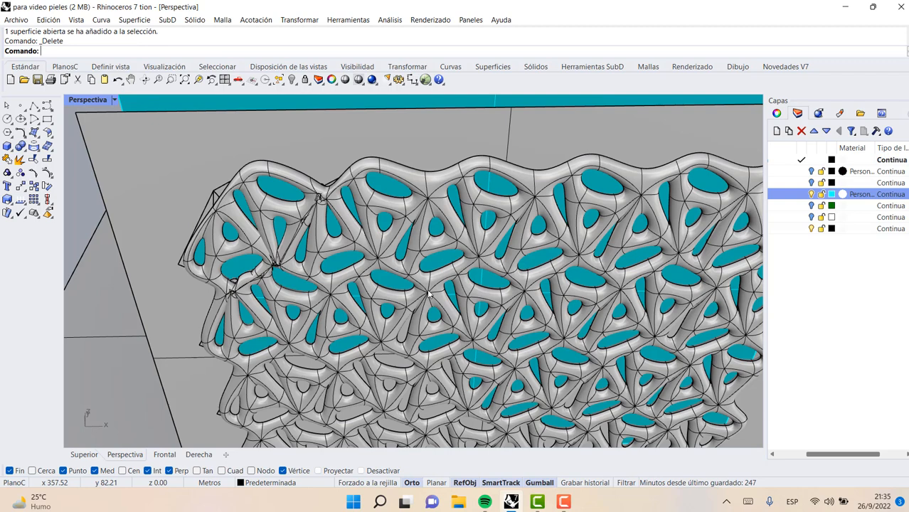
{"action": "scroll", "coordinate": [429, 293], "scroll_direction": "down", "scroll_amount": 3}
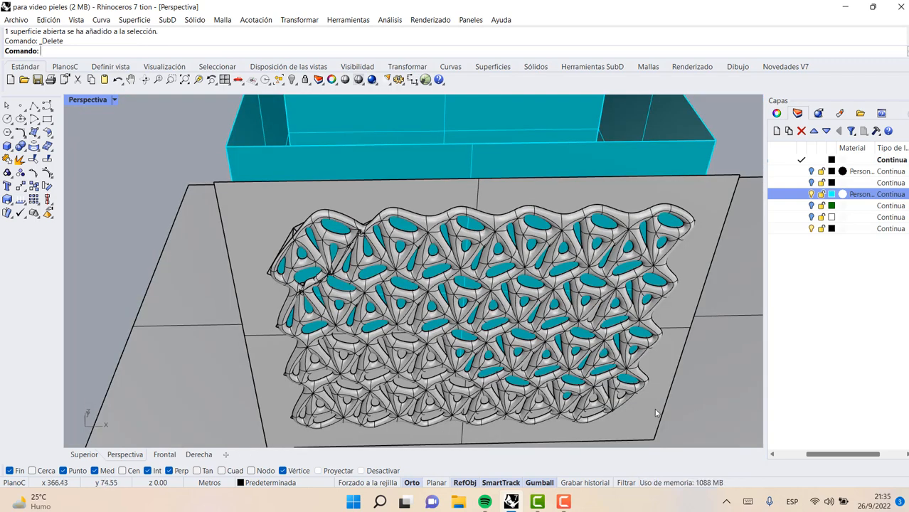
{"action": "scroll", "coordinate": [672, 356], "scroll_direction": "down", "scroll_amount": 3}
{"action": "scroll", "coordinate": [720, 326], "scroll_direction": "up", "scroll_amount": 10}
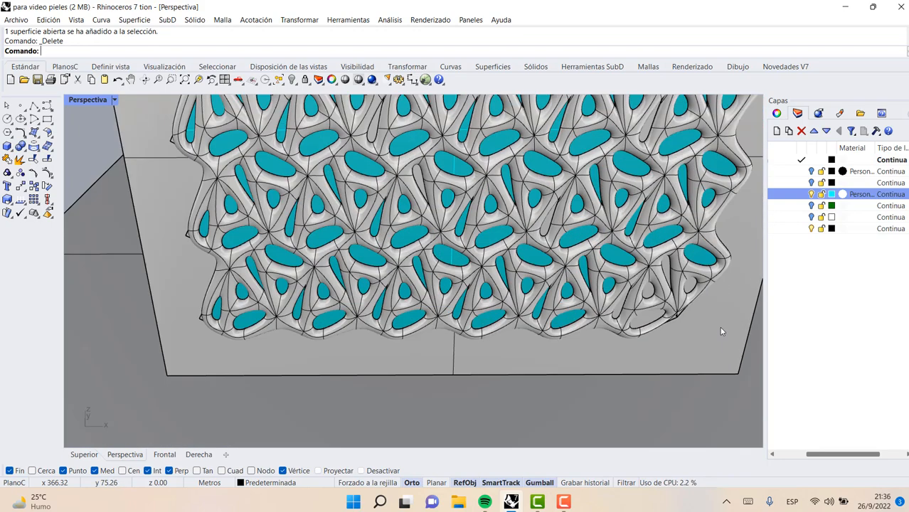
{"action": "left_click", "coordinate": [502, 216]}
{"action": "key", "text": "Delete"}
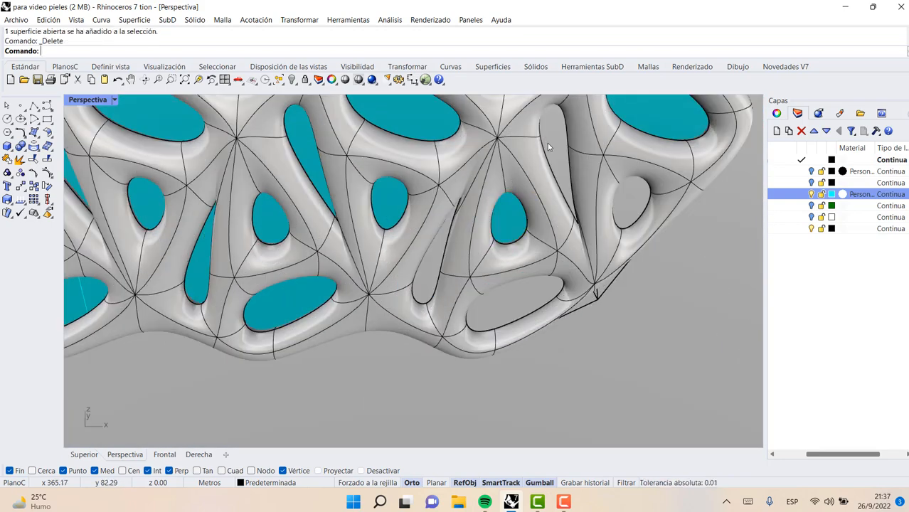
{"action": "left_click", "coordinate": [561, 148]}
{"action": "key", "text": "Delete"}
{"action": "left_click", "coordinate": [638, 223]}
{"action": "key", "text": "Delete"}
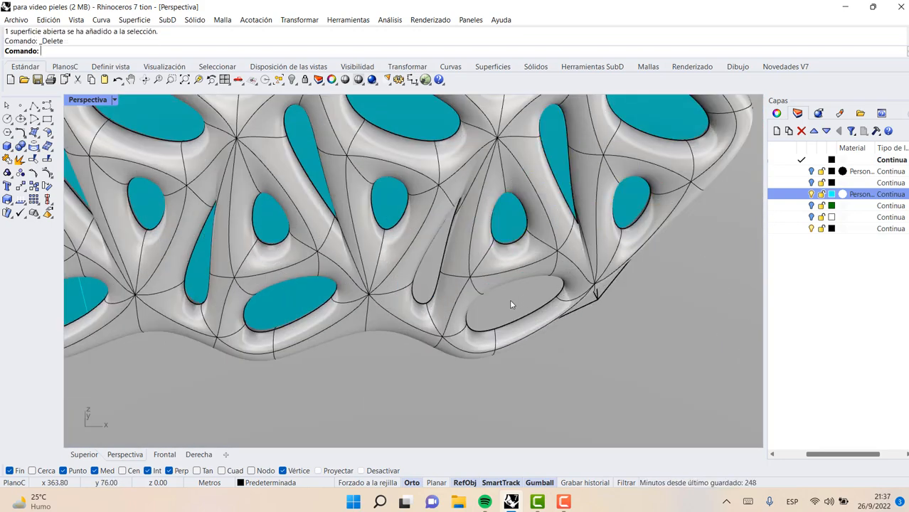
{"action": "left_click", "coordinate": [510, 299]}
{"action": "key", "text": "Delete"}
Show the perforated front panel at an angle in the Perspectiva viewport using the Renderizado display mode
{"action": "scroll", "coordinate": [420, 324], "scroll_direction": "down", "scroll_amount": 10}
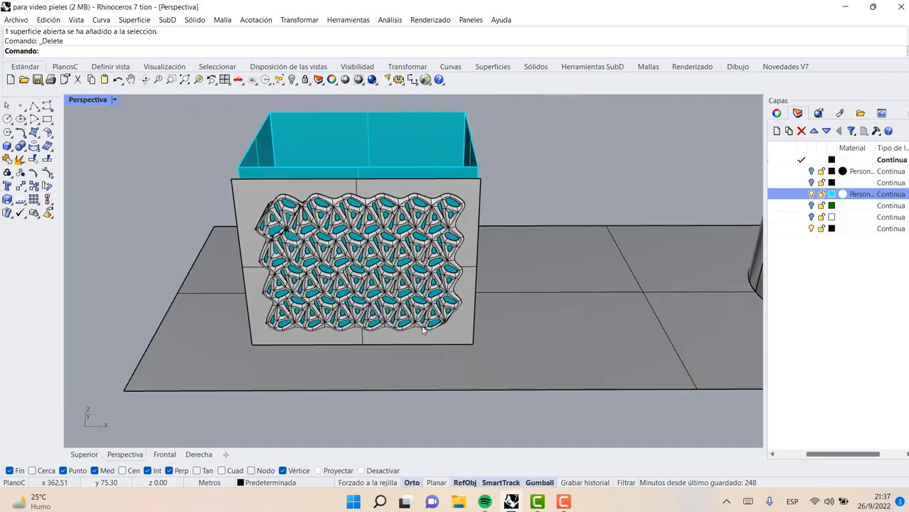
{"action": "scroll", "coordinate": [421, 322], "scroll_direction": "up", "scroll_amount": 3}
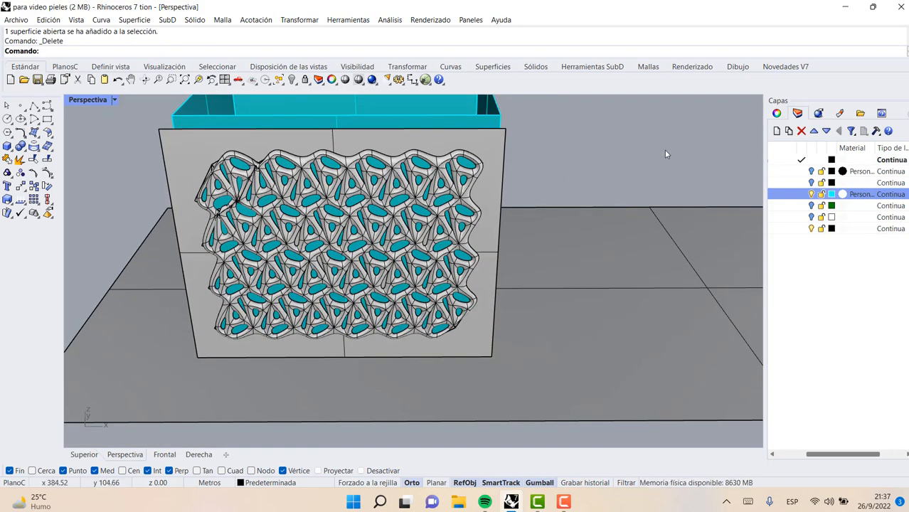
{"action": "left_click", "coordinate": [144, 78]}
{"action": "left_click_drag", "start_coordinate": [121, 140], "coordinate": [194, 170]}
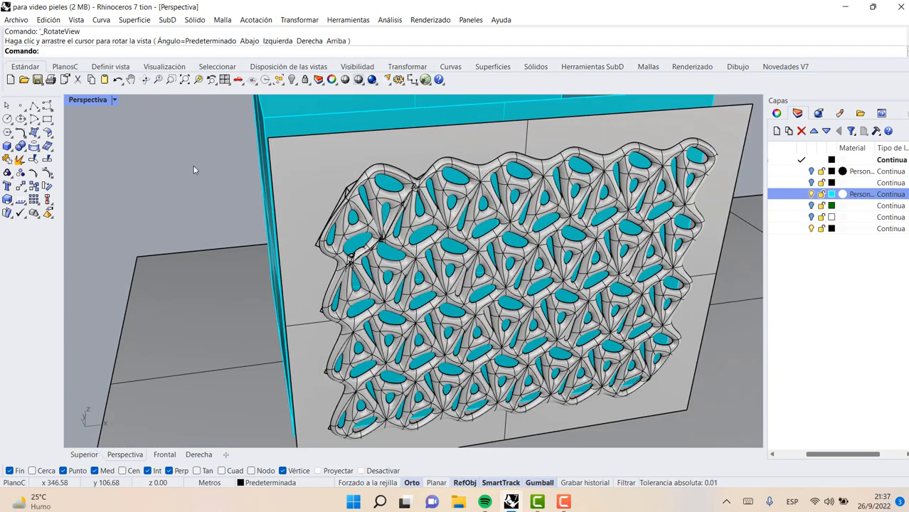
{"action": "scroll", "coordinate": [193, 169], "scroll_direction": "down", "scroll_amount": 3}
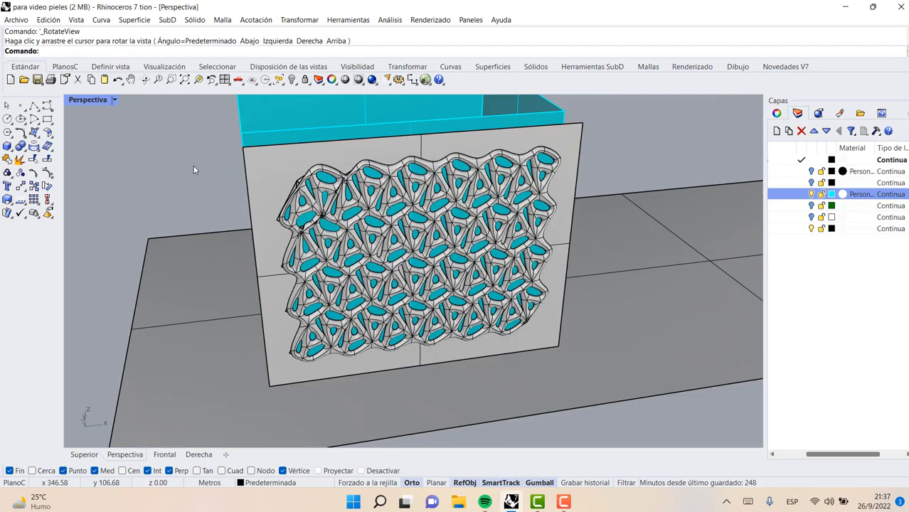
{"action": "scroll", "coordinate": [376, 183], "scroll_direction": "up", "scroll_amount": 3}
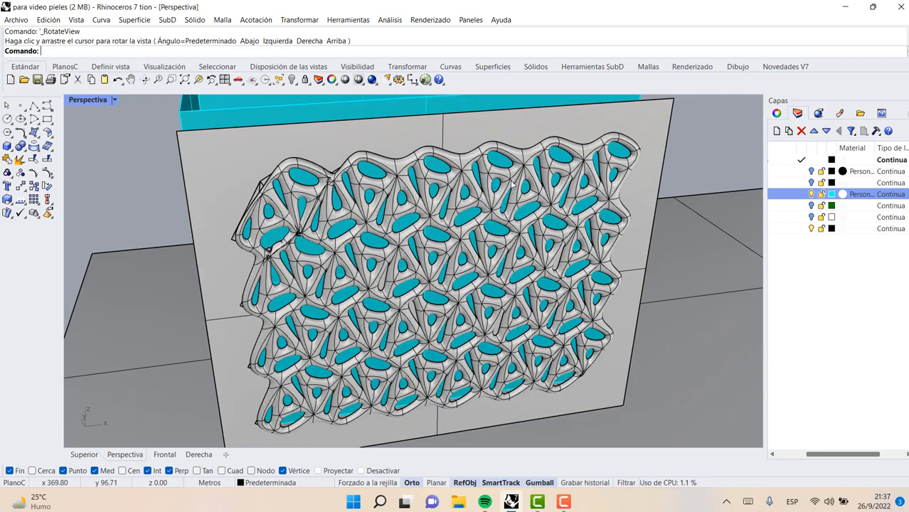
{"action": "left_click", "coordinate": [113, 100]}
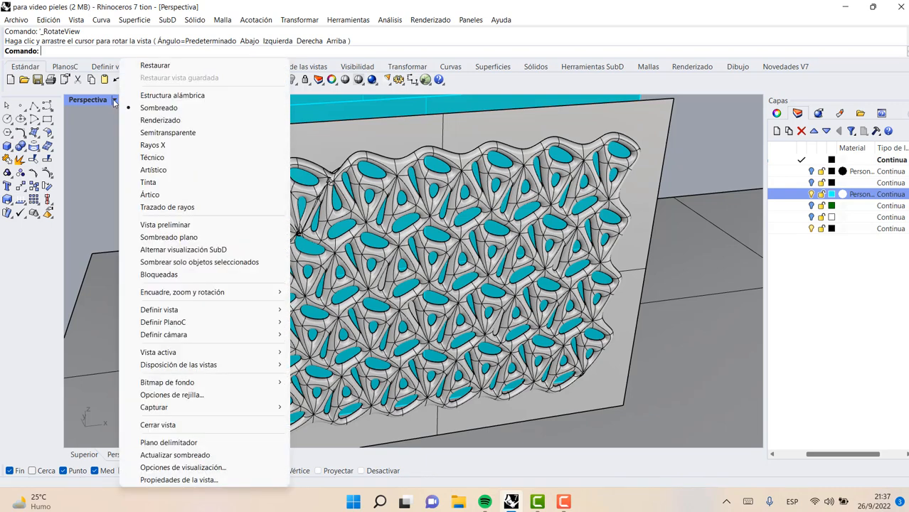
{"action": "left_click", "coordinate": [144, 120]}
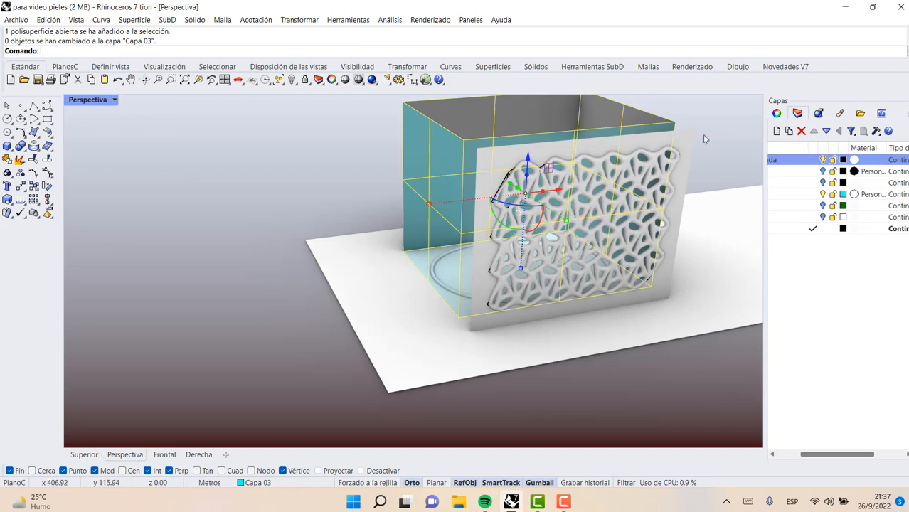
Move the lattice SubD on the front panel to the SubD layer and hide the Curvas layer
{"action": "left_click", "coordinate": [296, 212]}
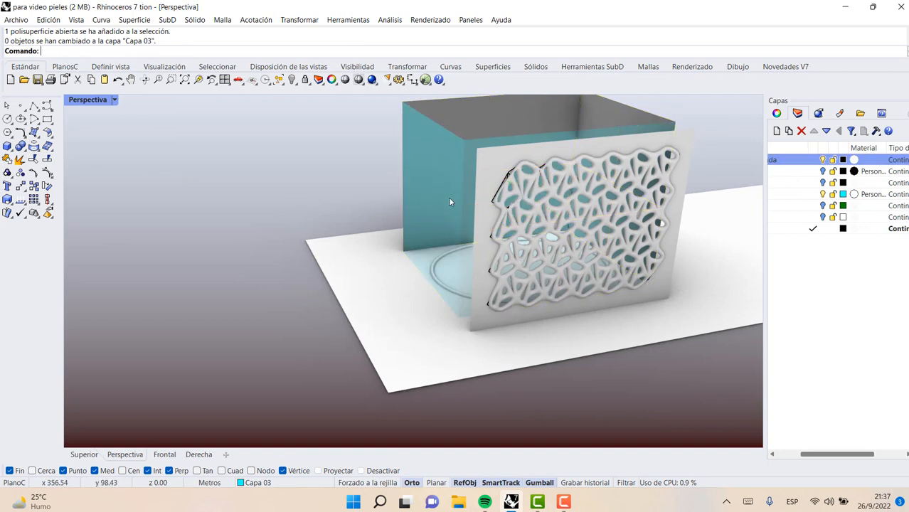
{"action": "left_click", "coordinate": [503, 279]}
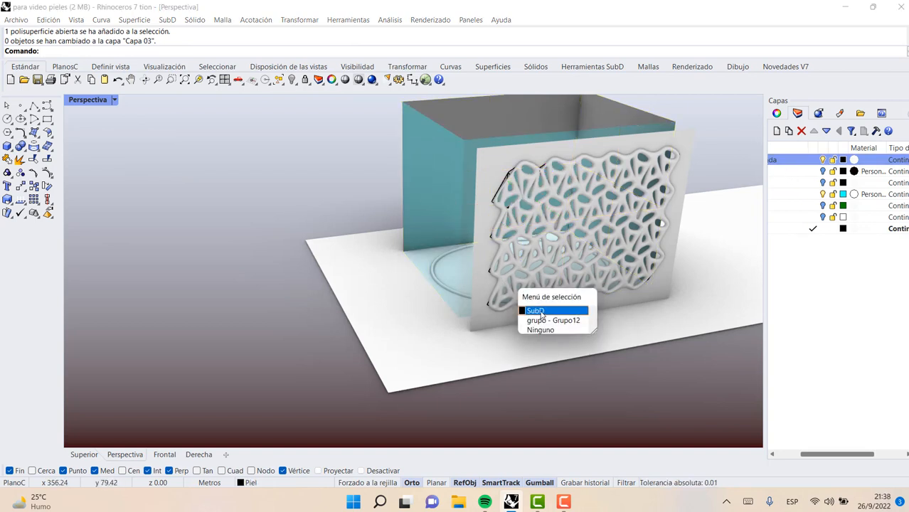
{"action": "left_click", "coordinate": [540, 312]}
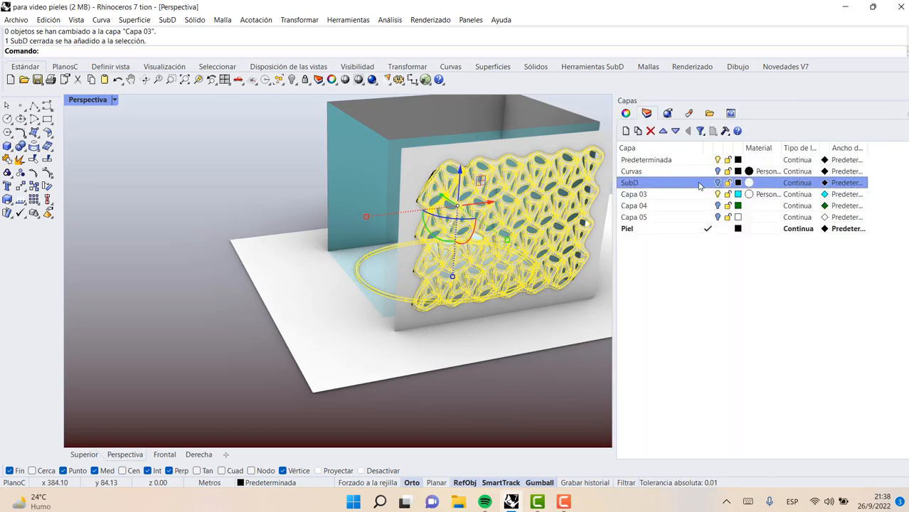
{"action": "right_click", "coordinate": [700, 183]}
{"action": "left_click", "coordinate": [735, 384]}
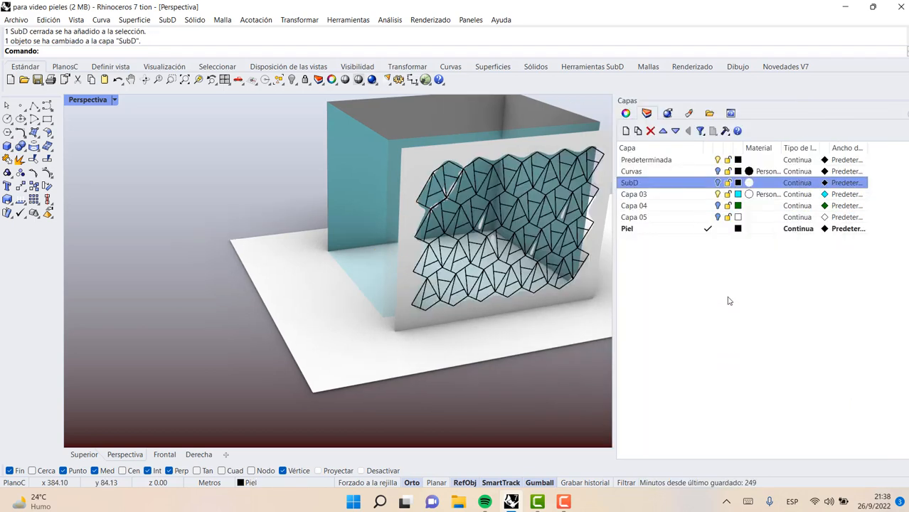
{"action": "left_click", "coordinate": [717, 172]}
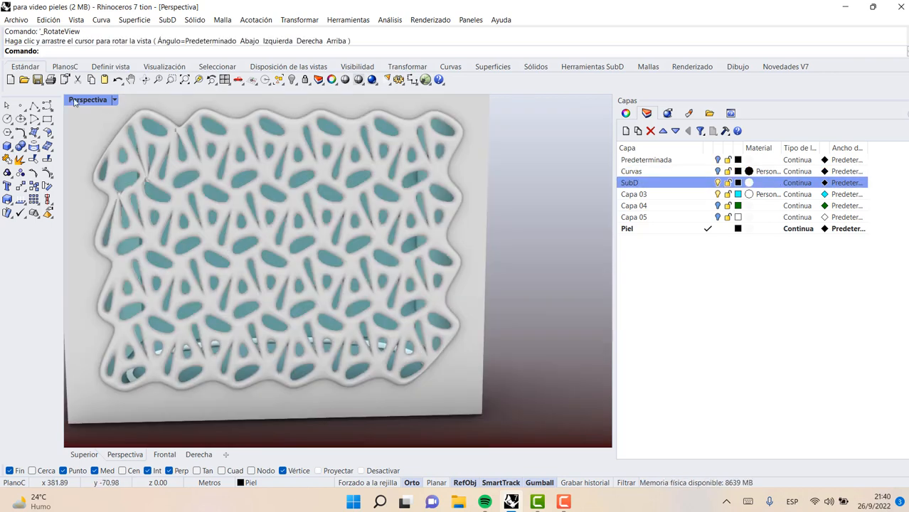
{"action": "left_click", "coordinate": [145, 80]}
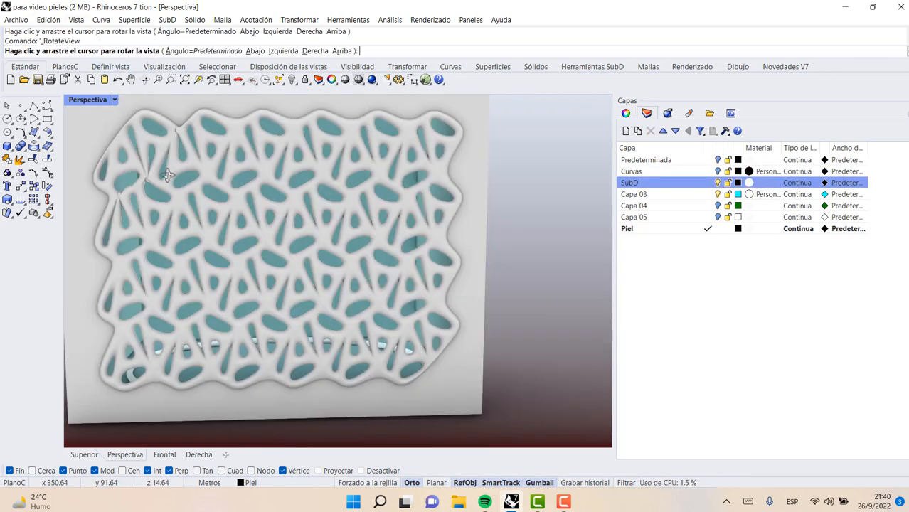
{"action": "left_click_drag", "start_coordinate": [169, 176], "coordinate": [183, 178]}
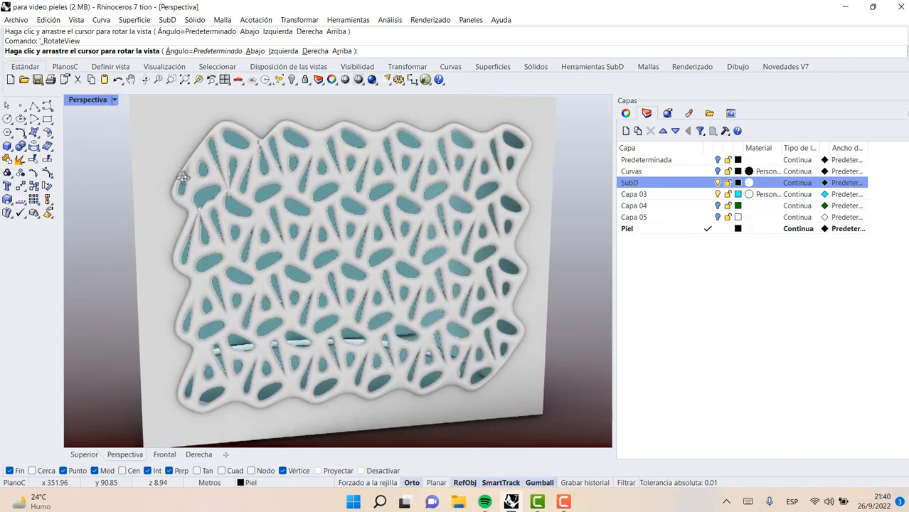
{"action": "left_click_drag", "start_coordinate": [184, 178], "coordinate": [182, 180]}
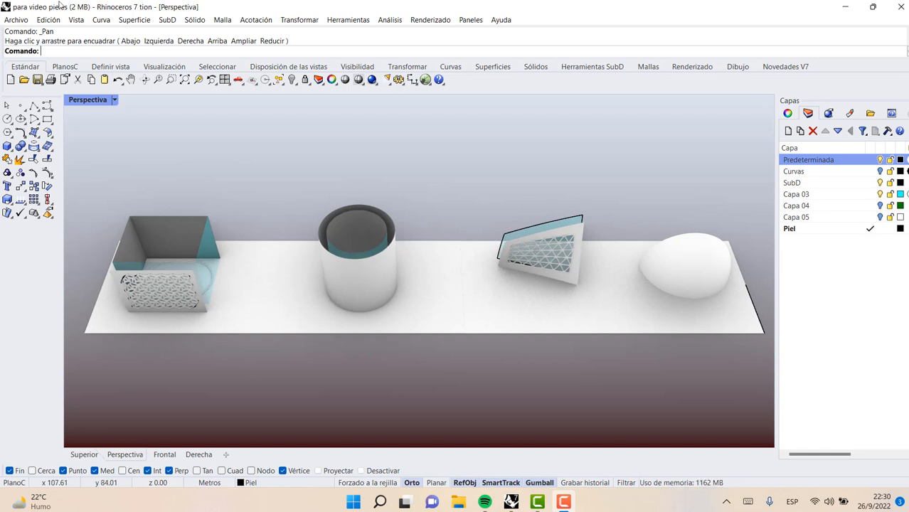
Unroll the outer surface of the cylinder into a flat developable surface, without selecting any curves on it
{"action": "left_click", "coordinate": [134, 20]}
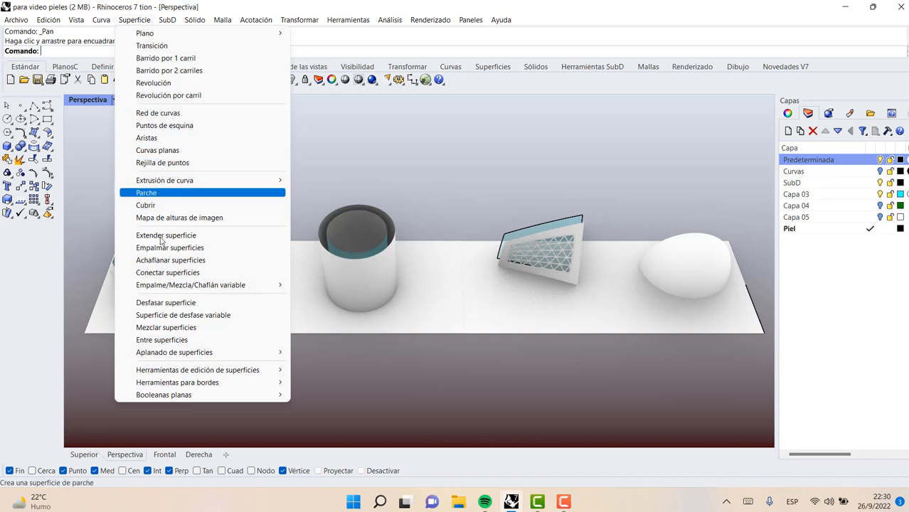
{"action": "mouse_move", "coordinate": [173, 354]}
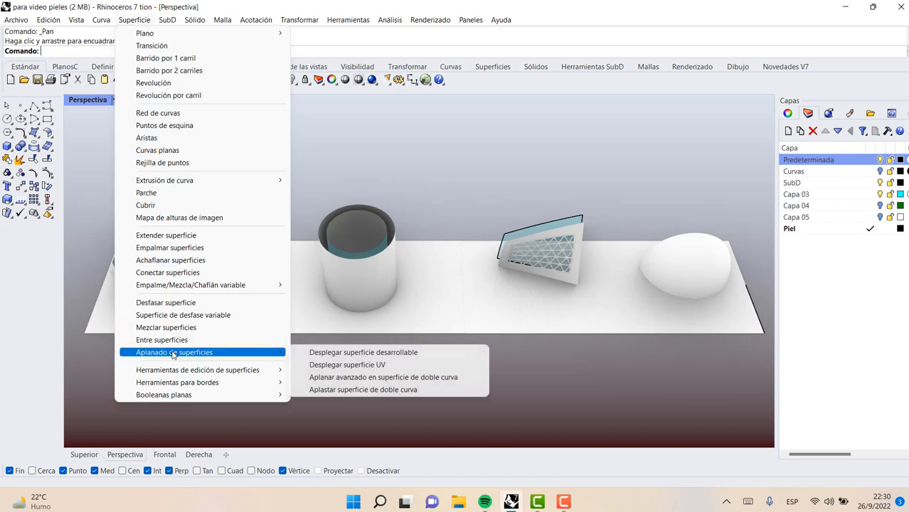
{"action": "left_click", "coordinate": [365, 354]}
{"action": "left_click", "coordinate": [375, 297]}
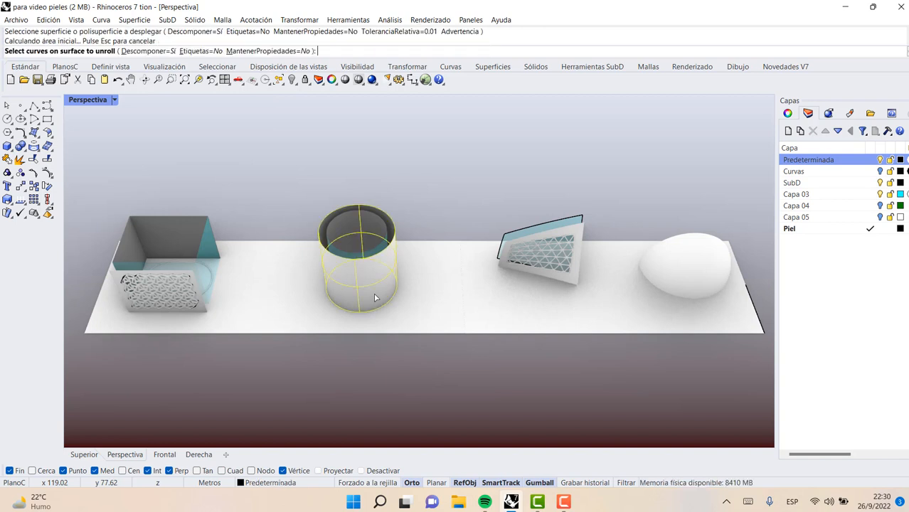
{"action": "key", "text": "Return"}
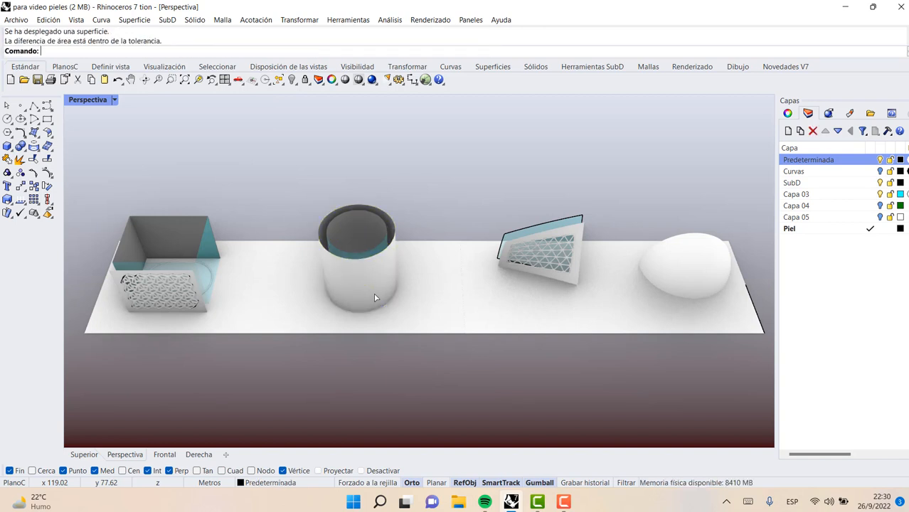
Set the Perspectiva viewport to the Sombreado display mode and bring the unrolled surface into view
{"action": "left_click", "coordinate": [114, 100]}
{"action": "left_click", "coordinate": [142, 112]}
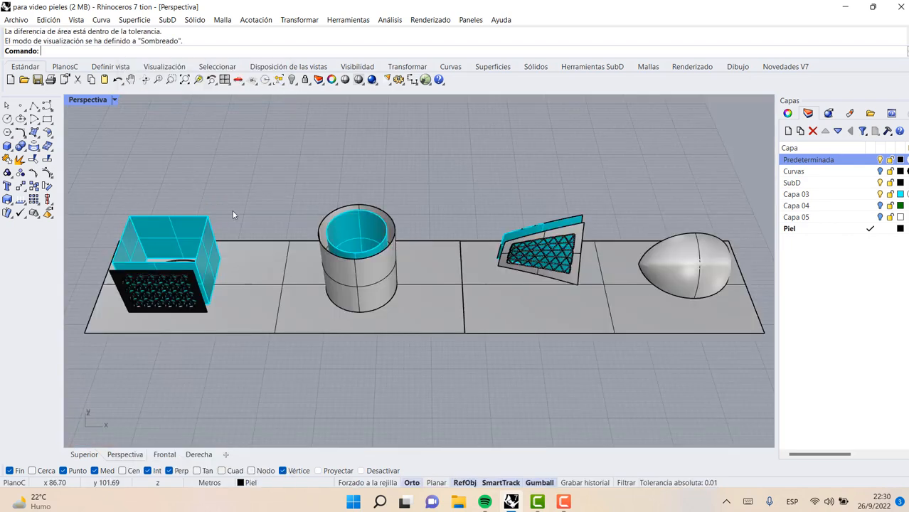
{"action": "scroll", "coordinate": [232, 210], "scroll_direction": "down", "scroll_amount": 6}
{"action": "scroll", "coordinate": [115, 274], "scroll_direction": "up", "scroll_amount": 6}
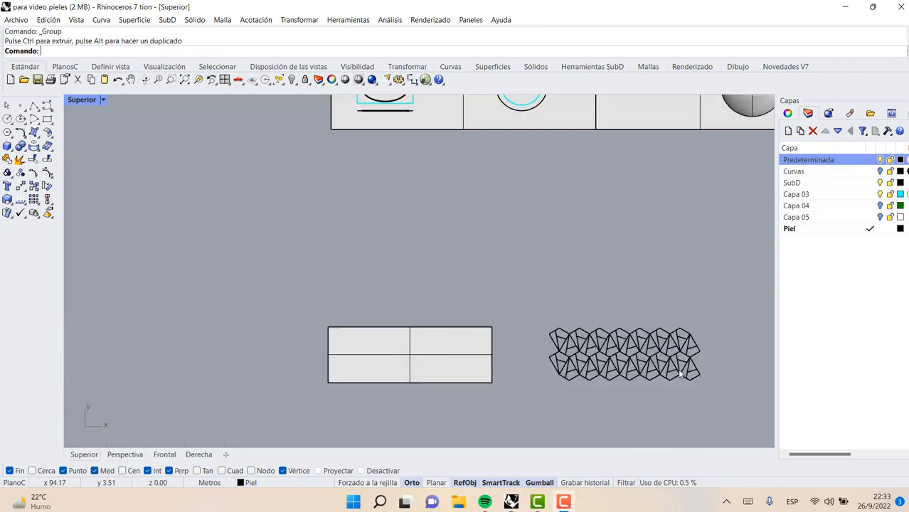
Move the grouped tessellated curve pattern onto the unrolled rectangle and shift it upward until it lies within the edges
{"action": "left_click_drag", "start_coordinate": [677, 369], "coordinate": [462, 368]}
{"action": "key", "text": "Escape"}
{"action": "scroll", "coordinate": [402, 373], "scroll_direction": "up", "scroll_amount": 4}
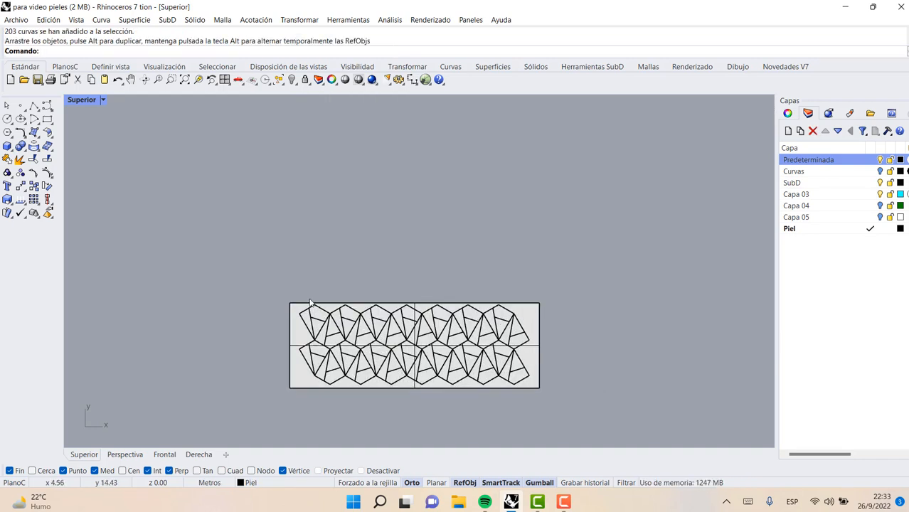
{"action": "left_click_drag", "start_coordinate": [298, 286], "coordinate": [530, 423]}
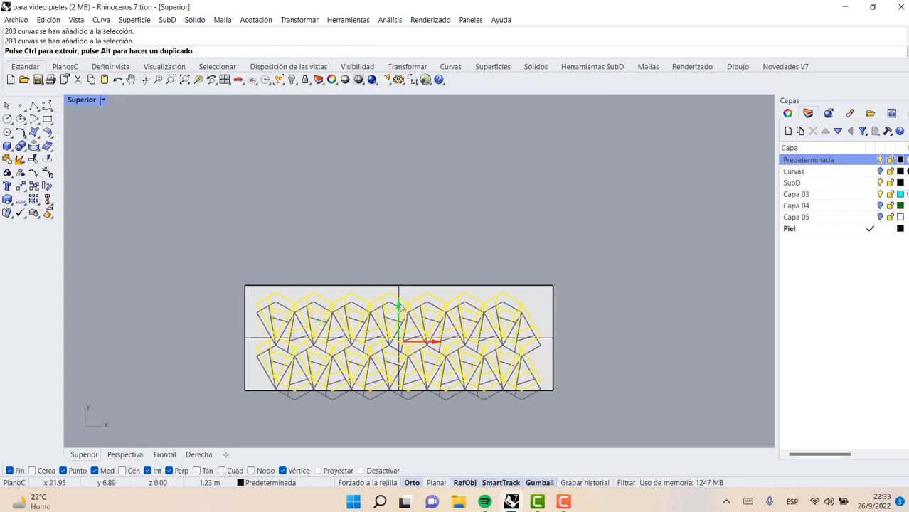
{"action": "left_click_drag", "start_coordinate": [400, 304], "coordinate": [399, 302]}
{"action": "key", "text": "Escape"}
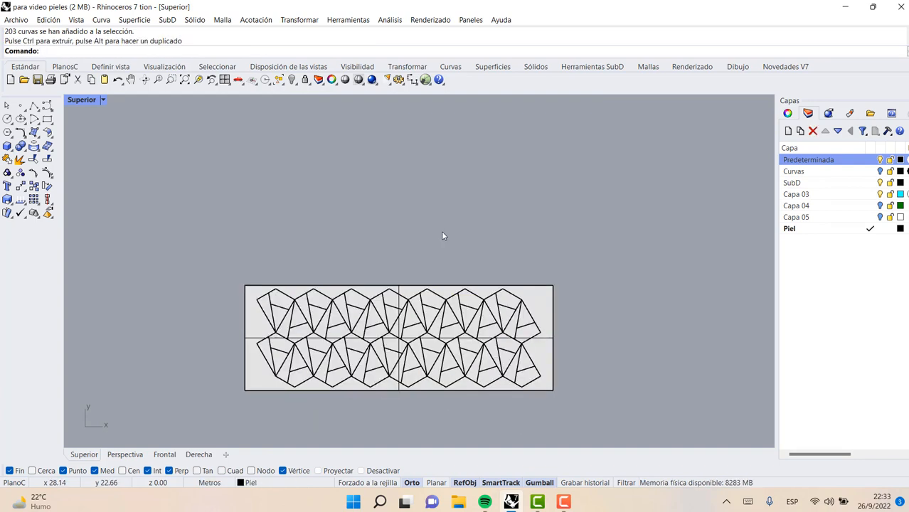
Flow a copy of the curve pattern from the flat rectangle onto the cylinder's outer surface
{"action": "scroll", "coordinate": [441, 231], "scroll_direction": "down", "scroll_amount": 6}
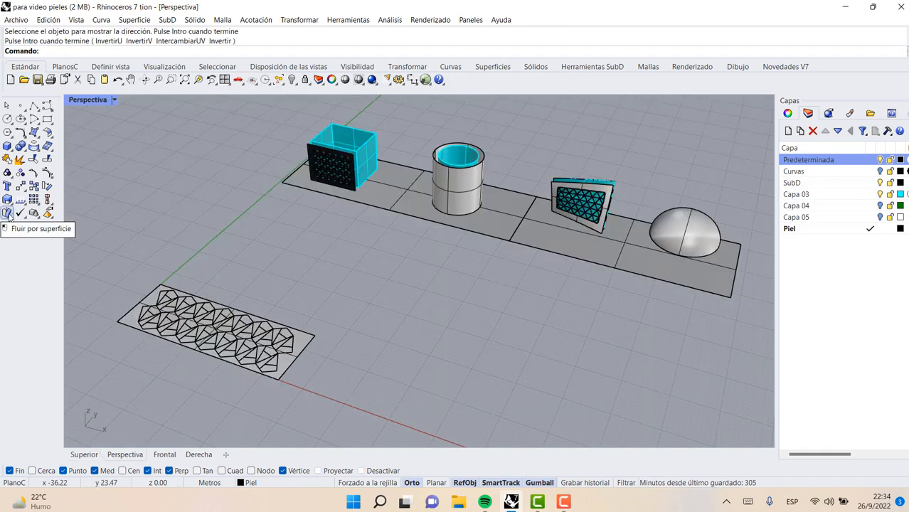
{"action": "left_click", "coordinate": [8, 215]}
{"action": "left_click_drag", "start_coordinate": [128, 264], "coordinate": [296, 412]}
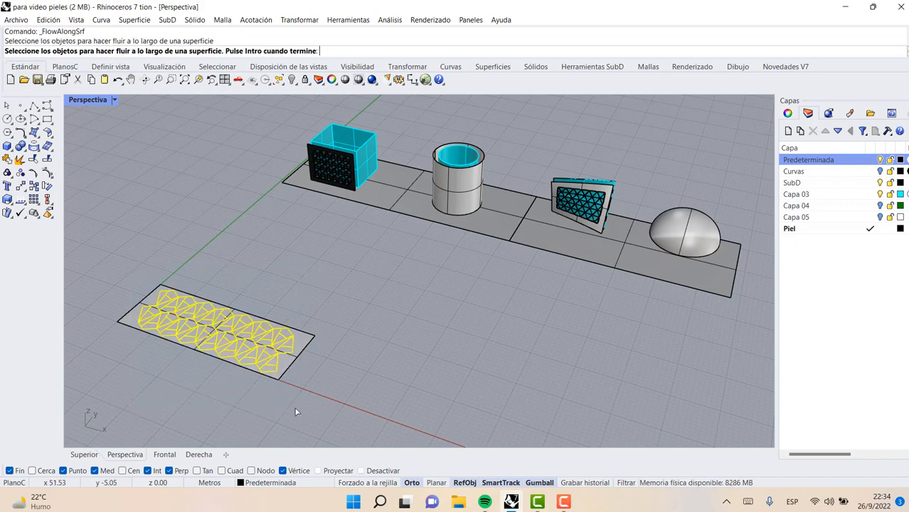
{"action": "key", "text": "Return"}
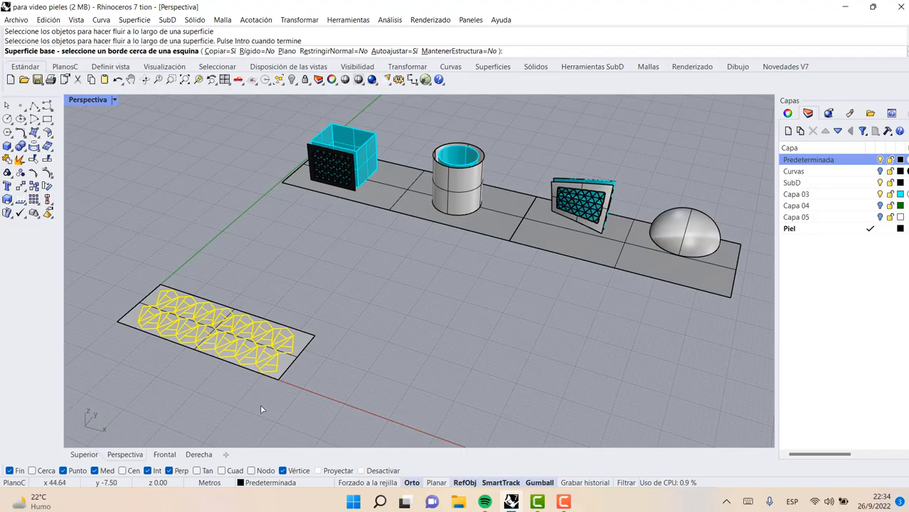
{"action": "scroll", "coordinate": [260, 409], "scroll_direction": "up", "scroll_amount": 3}
{"action": "left_click", "coordinate": [337, 305]}
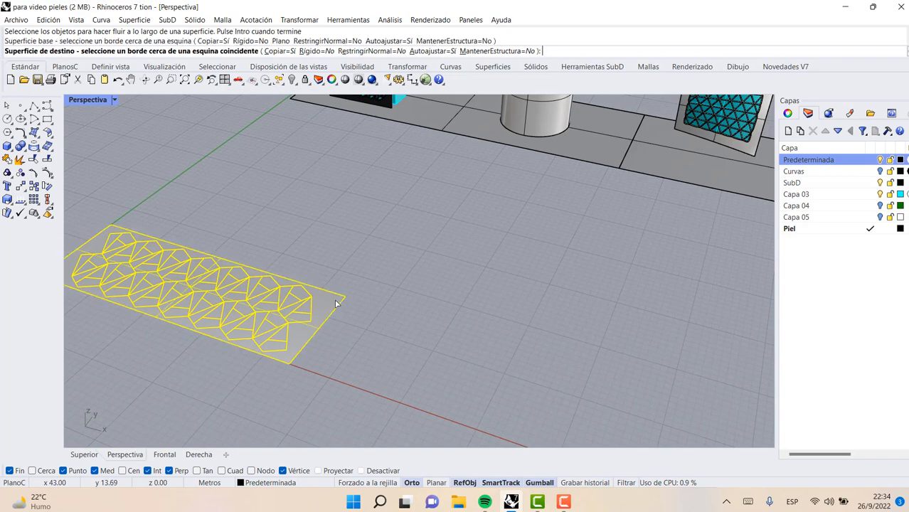
{"action": "scroll", "coordinate": [335, 313], "scroll_direction": "down", "scroll_amount": 3}
{"action": "scroll", "coordinate": [334, 318], "scroll_direction": "down", "scroll_amount": 2}
{"action": "scroll", "coordinate": [419, 263], "scroll_direction": "up", "scroll_amount": 5}
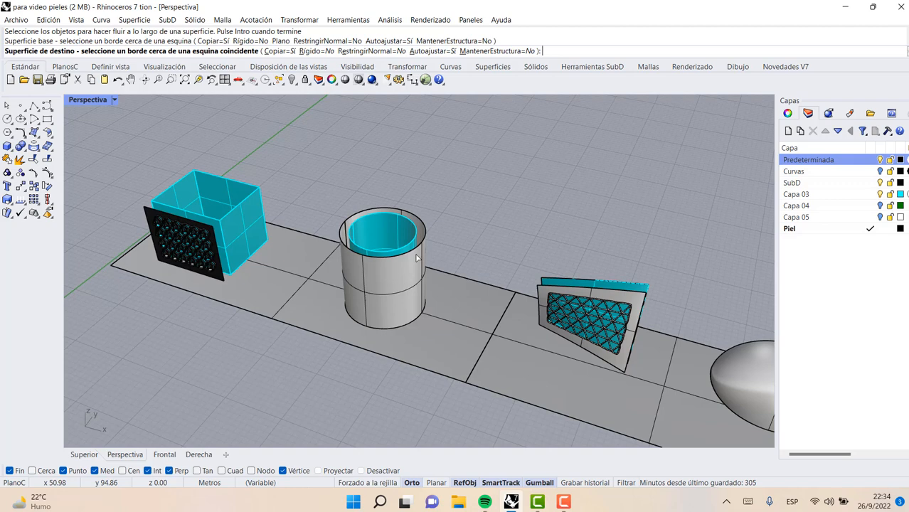
{"action": "left_click", "coordinate": [417, 257]}
{"action": "scroll", "coordinate": [481, 218], "scroll_direction": "down", "scroll_amount": 4}
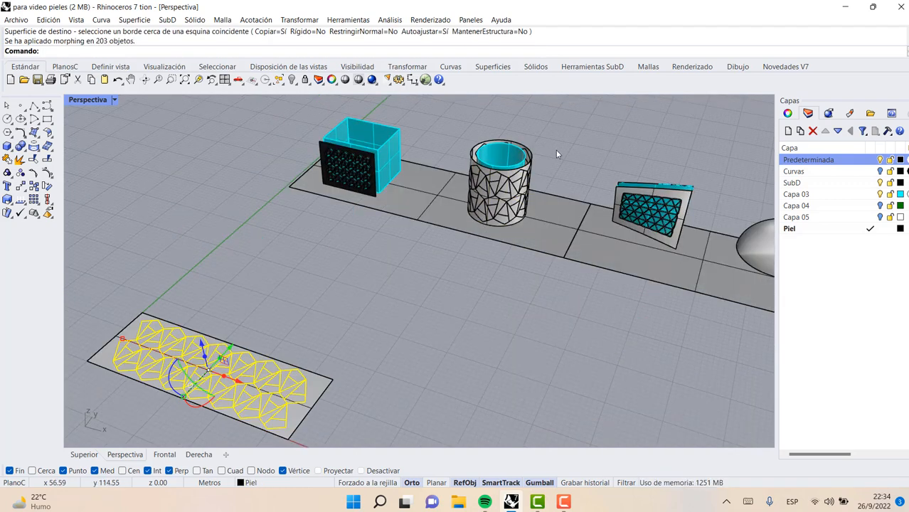
Select the curve group wrapped around the cylinder and examine how it fits the surface from the side
{"action": "scroll", "coordinate": [557, 153], "scroll_direction": "up", "scroll_amount": 5}
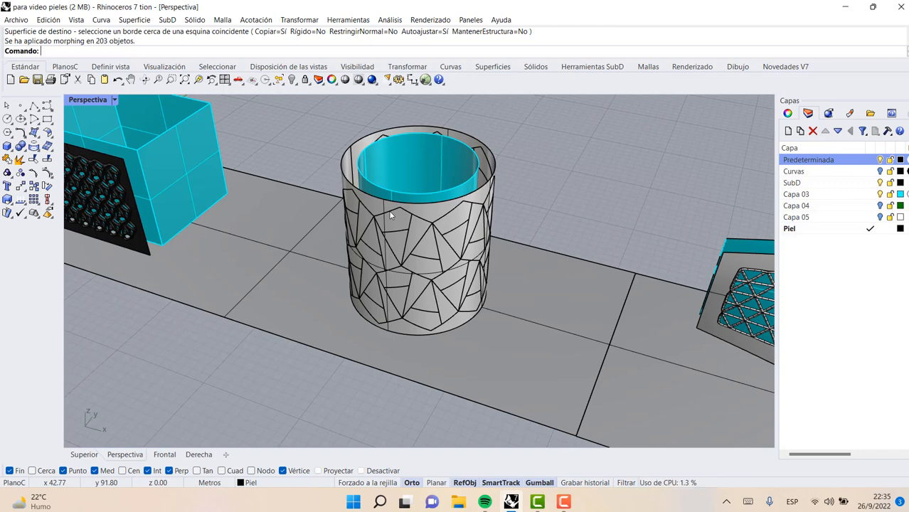
{"action": "left_click", "coordinate": [390, 215]}
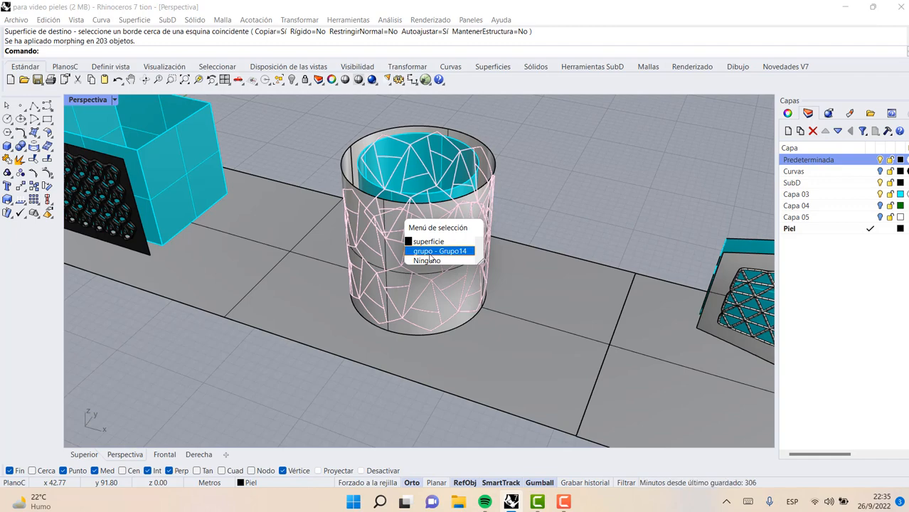
{"action": "left_click", "coordinate": [430, 254]}
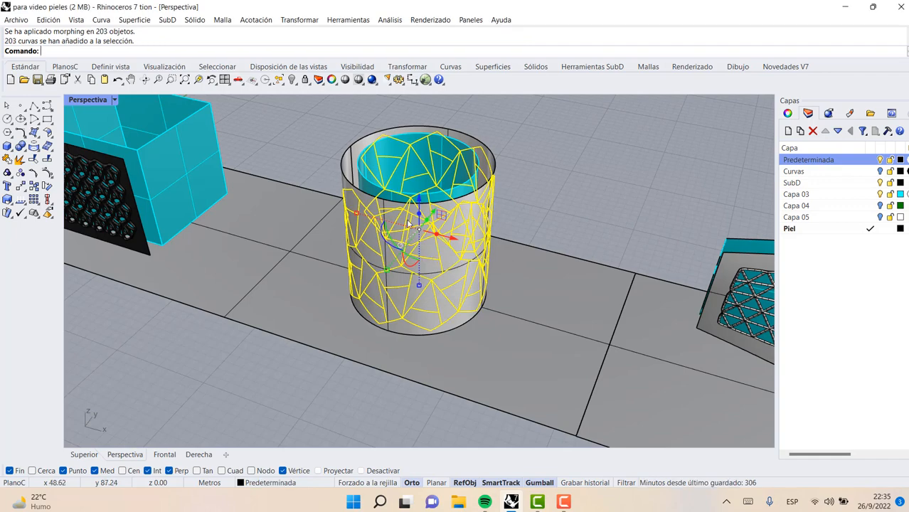
{"action": "left_click", "coordinate": [145, 82]}
{"action": "left_click_drag", "start_coordinate": [215, 260], "coordinate": [232, 222]}
{"action": "scroll", "coordinate": [233, 224], "scroll_direction": "down", "scroll_amount": 8}
{"action": "scroll", "coordinate": [245, 315], "scroll_direction": "up", "scroll_amount": 4}
{"action": "scroll", "coordinate": [244, 313], "scroll_direction": "up", "scroll_amount": 4}
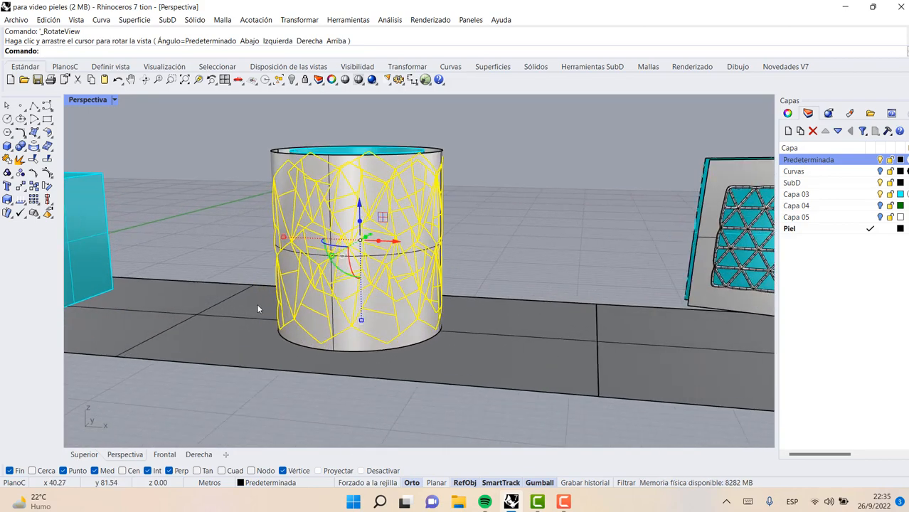
{"action": "left_click", "coordinate": [462, 155]}
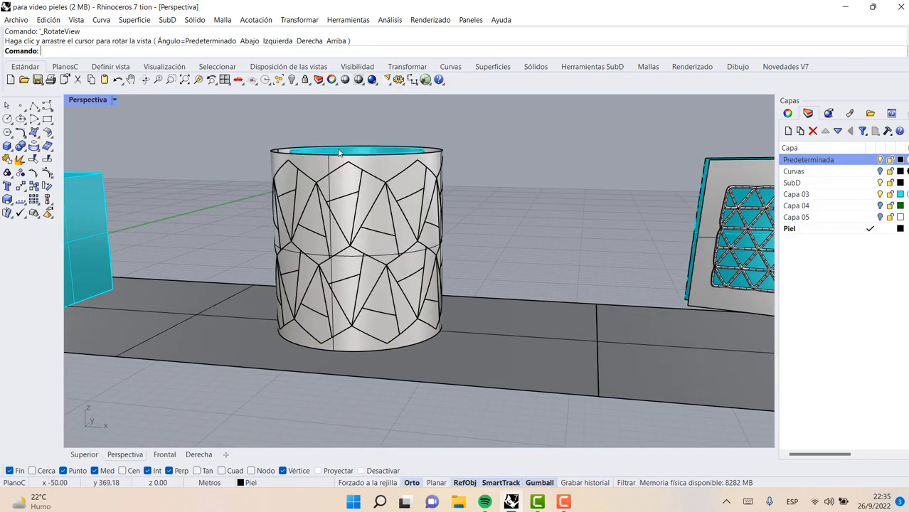
Create a MultiPipe from the curve pattern around the cylinder with radius 0.20, capped ends and 0 crease divisions
{"action": "left_click", "coordinate": [586, 68]}
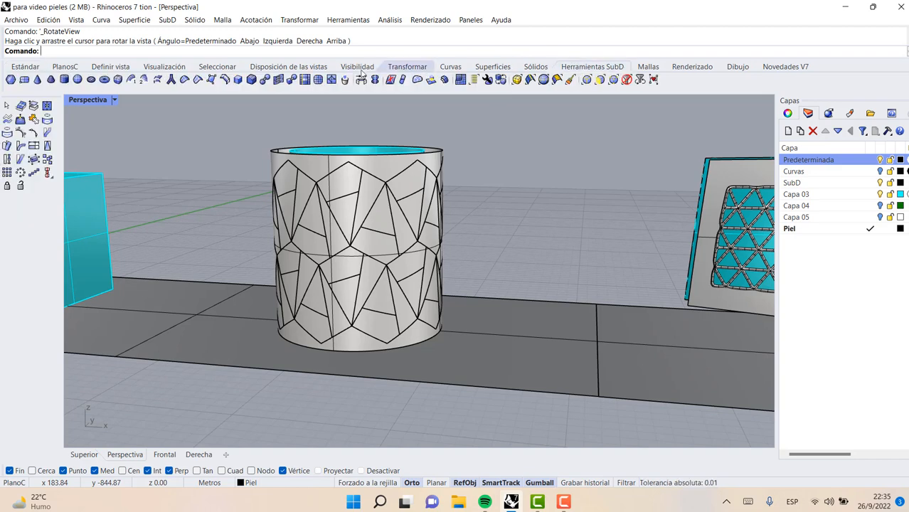
{"action": "left_click", "coordinate": [171, 80]}
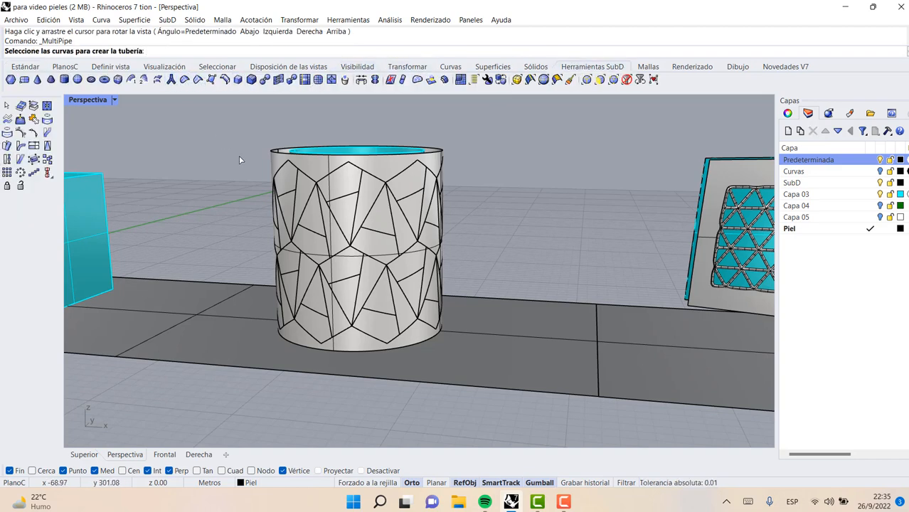
{"action": "left_click_drag", "start_coordinate": [239, 155], "coordinate": [517, 350]}
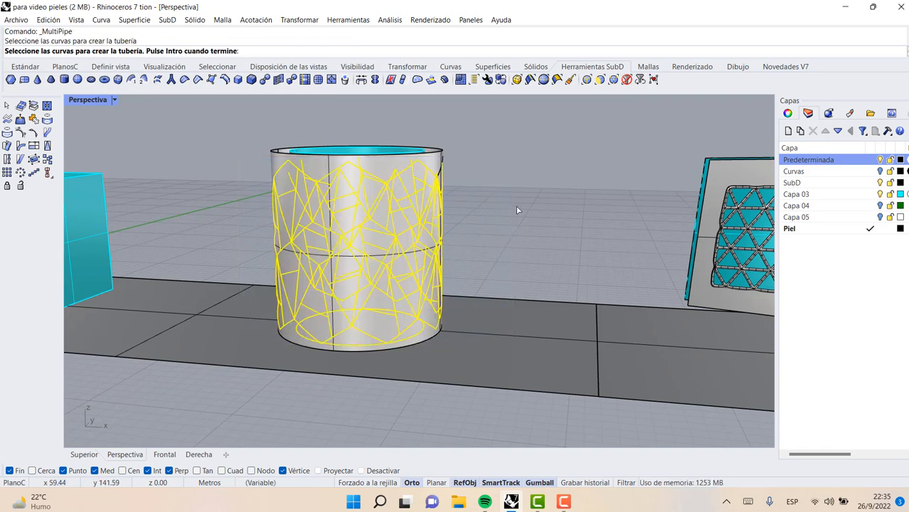
{"action": "key", "text": "Return"}
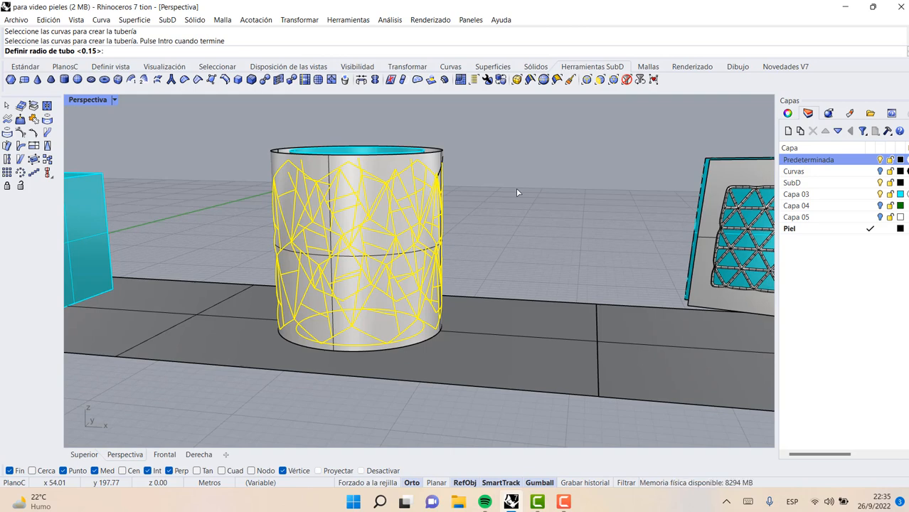
{"action": "type", "text": ".2"}
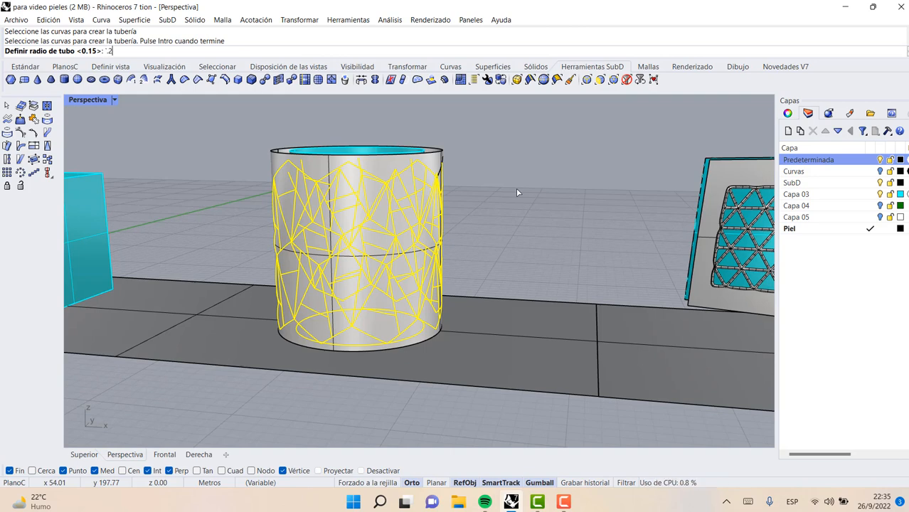
{"action": "key", "text": "Return"}
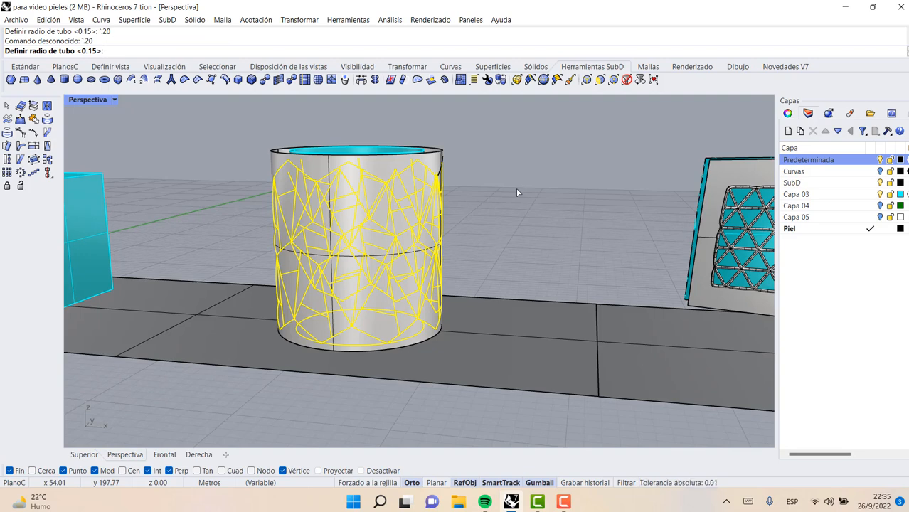
{"action": "type", "text": "0.20"}
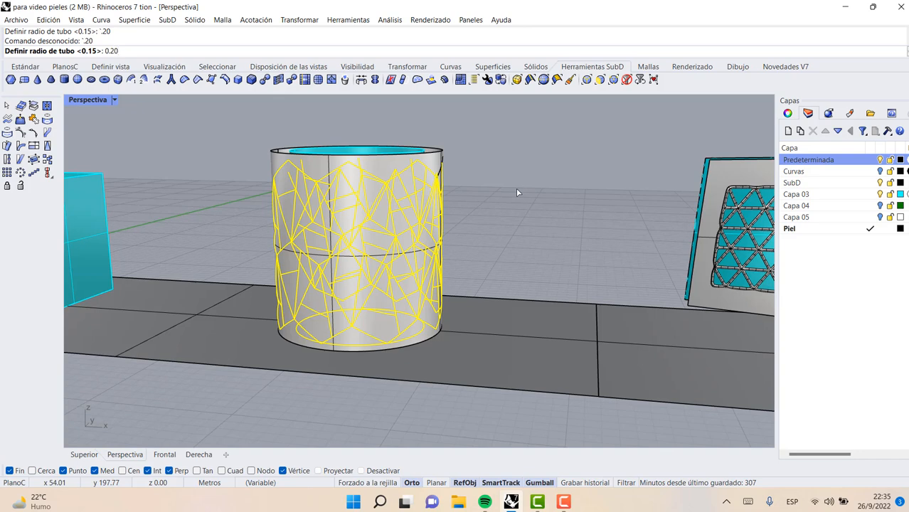
{"action": "key", "text": "Return"}
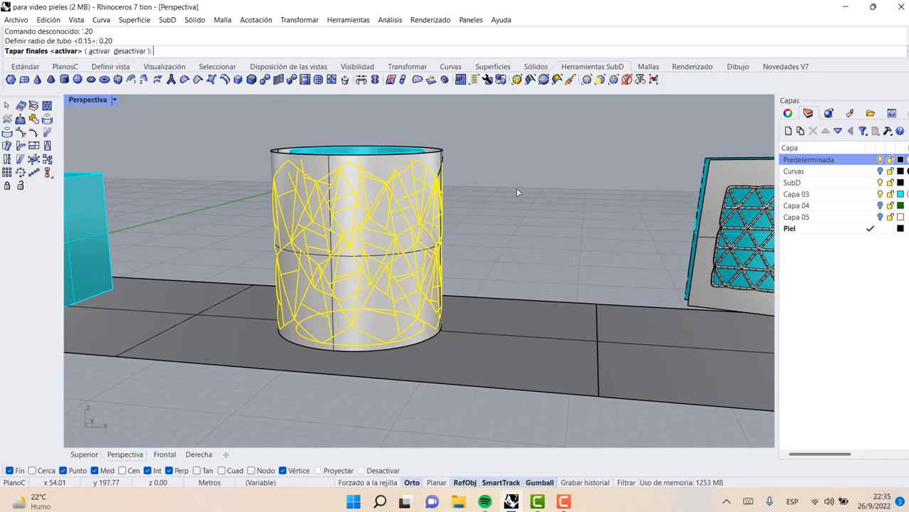
{"action": "type", "text": "a"}
{"action": "key", "text": "Return"}
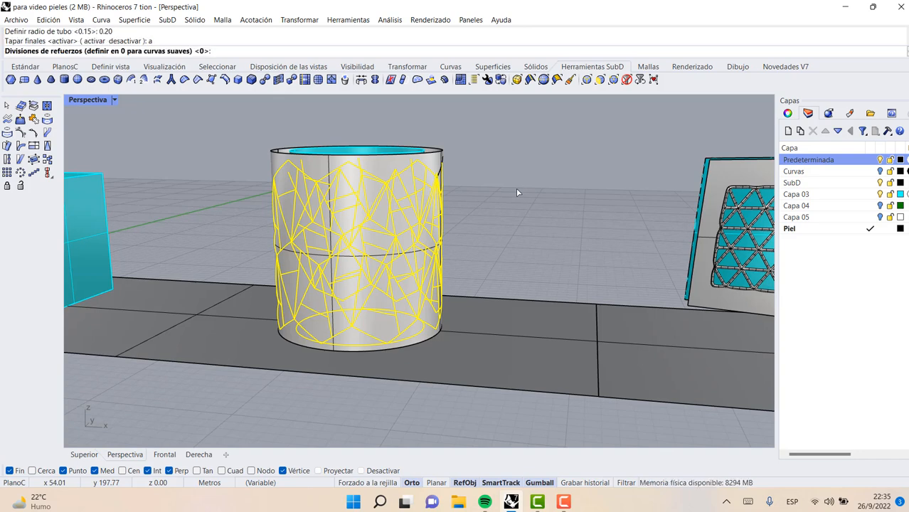
{"action": "key", "text": "Return"}
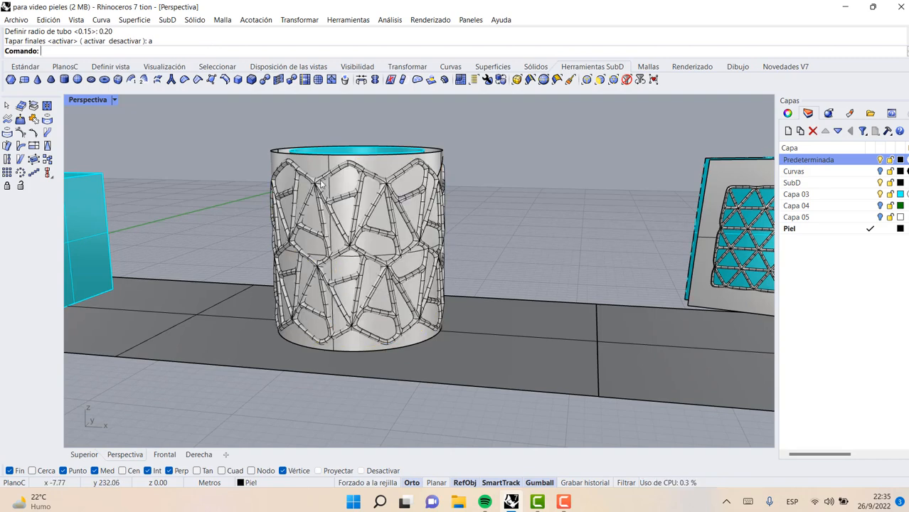
Set the Perspectiva viewport to the Renderizado display mode and inspect the pipe lattice around the cylinder
{"action": "scroll", "coordinate": [332, 194], "scroll_direction": "up", "scroll_amount": 4}
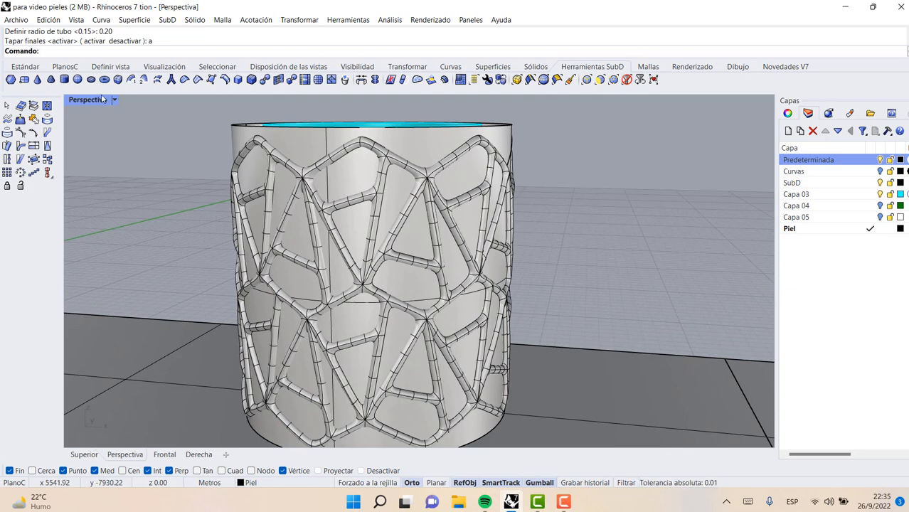
{"action": "left_click", "coordinate": [115, 101]}
{"action": "left_click", "coordinate": [174, 119]}
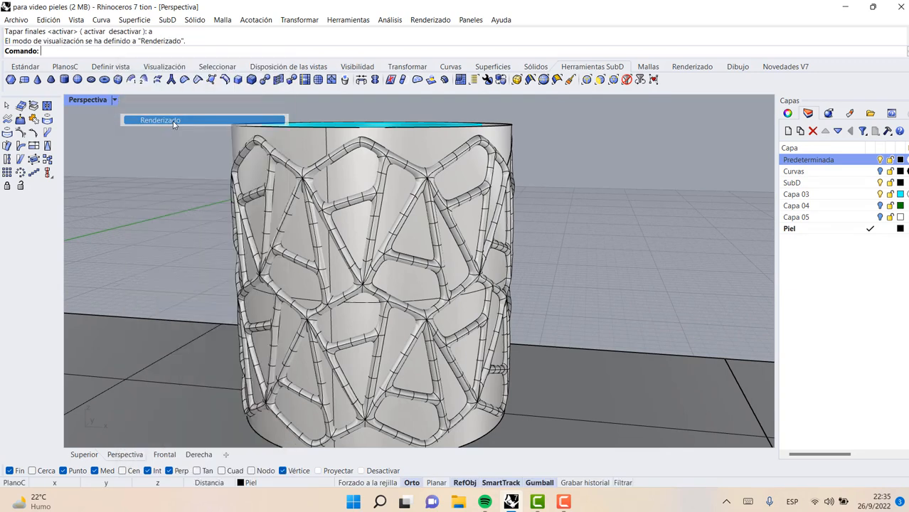
{"action": "scroll", "coordinate": [303, 285], "scroll_direction": "down", "scroll_amount": 5}
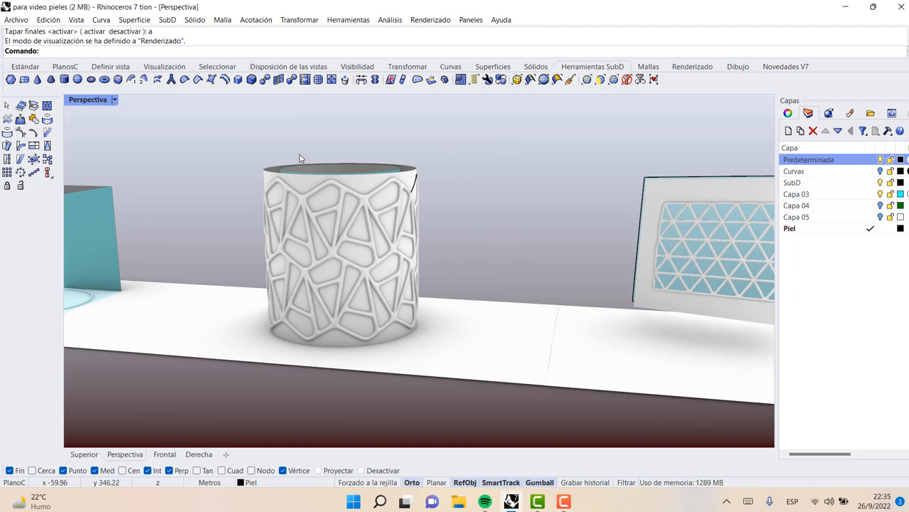
{"action": "scroll", "coordinate": [322, 212], "scroll_direction": "up", "scroll_amount": 1}
{"action": "scroll", "coordinate": [322, 212], "scroll_direction": "up", "scroll_amount": 3}
{"action": "scroll", "coordinate": [323, 212], "scroll_direction": "down", "scroll_amount": 2}
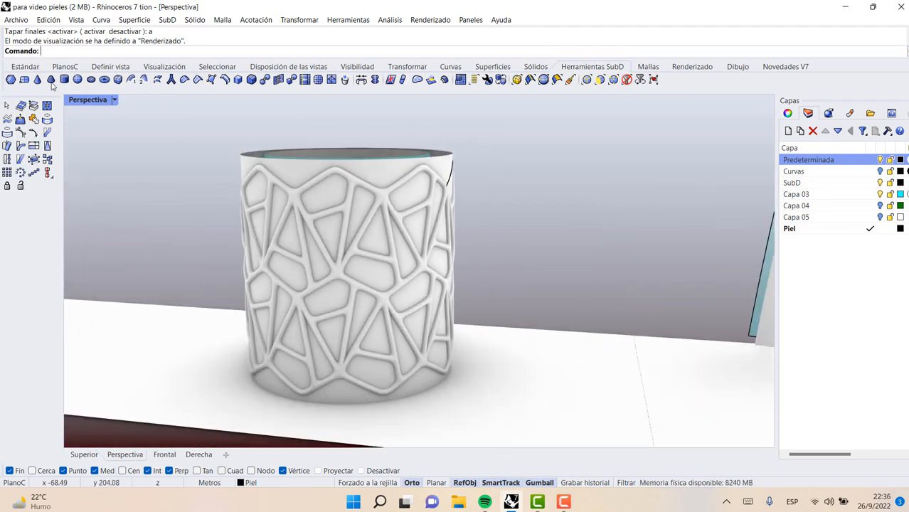
Split the outer cylinder surface using the SubD pipe lattice as the cutting object
{"action": "left_click", "coordinate": [36, 68]}
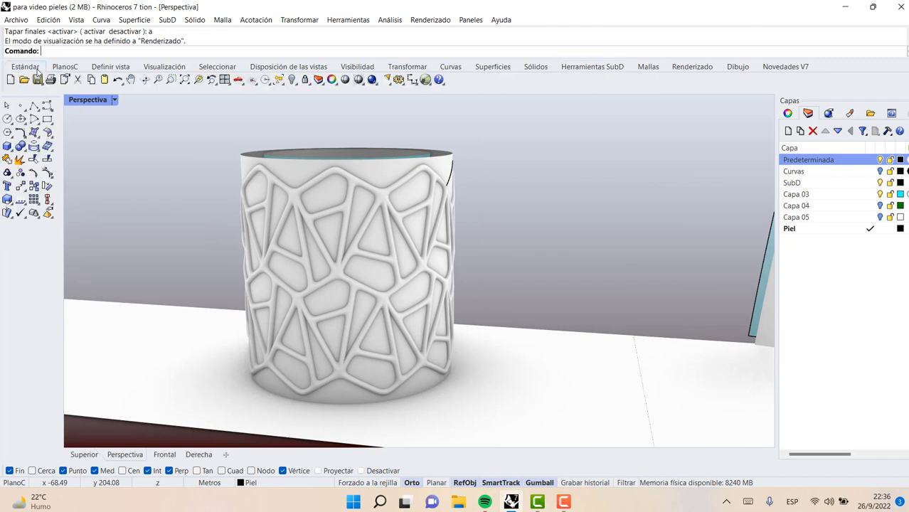
{"action": "left_click", "coordinate": [33, 159]}
{"action": "left_click", "coordinate": [289, 167]}
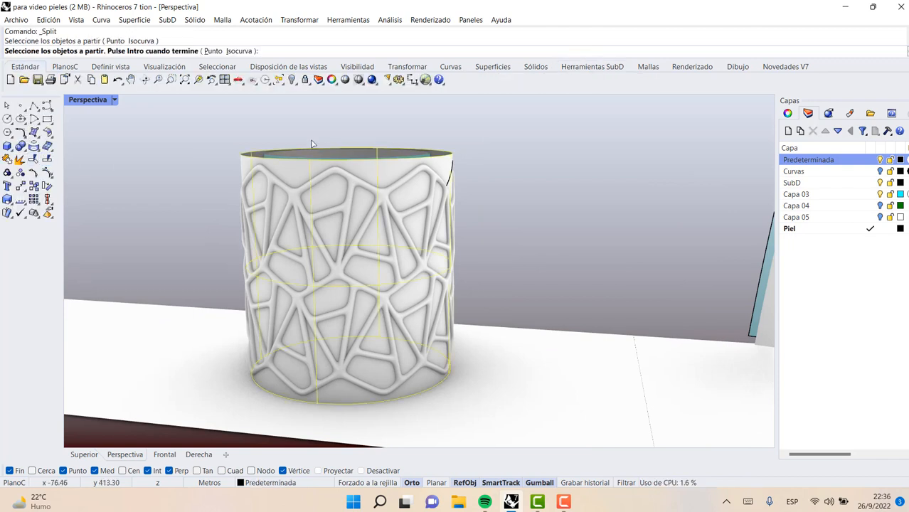
{"action": "key", "text": "Return"}
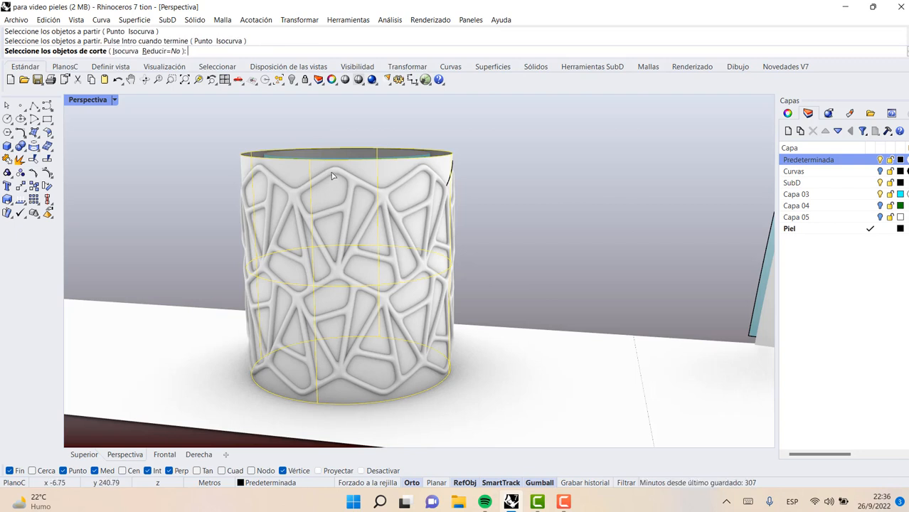
{"action": "left_click", "coordinate": [331, 175]}
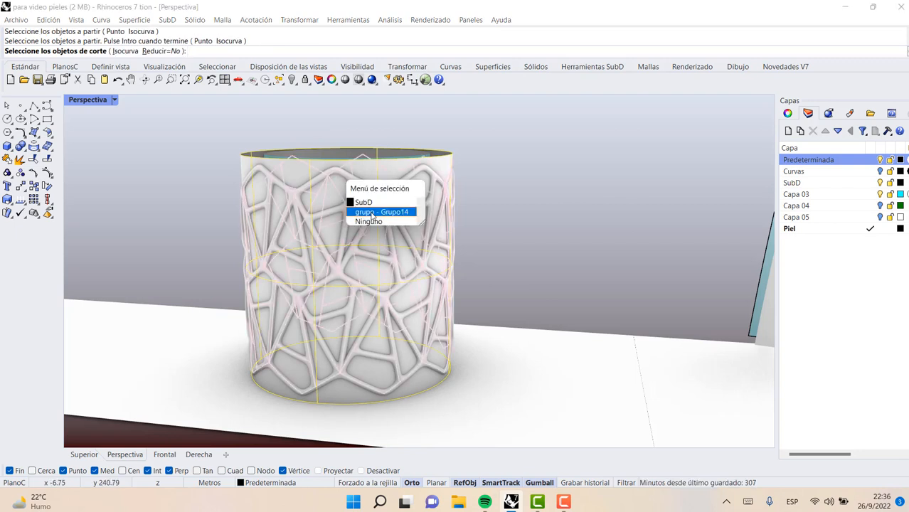
{"action": "left_click", "coordinate": [364, 207]}
{"action": "key", "text": "Return"}
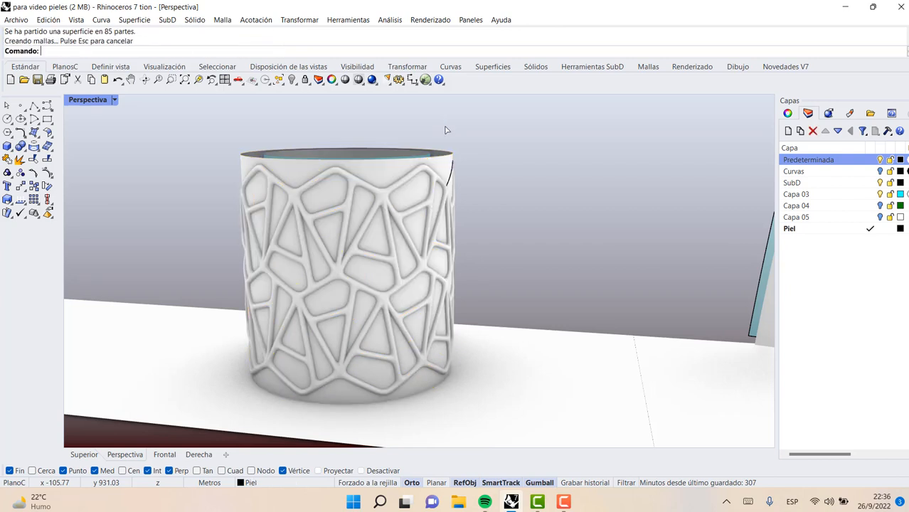
Delete the split surface pieces inside the lattice openings of the cylinder's upper front band
{"action": "left_click", "coordinate": [333, 188]}
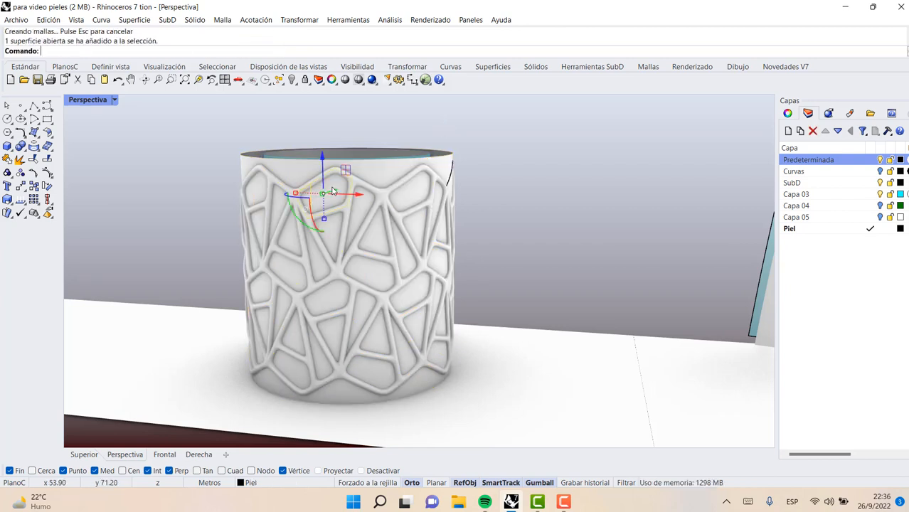
{"action": "key", "text": "Delete"}
{"action": "left_click", "coordinate": [360, 206]}
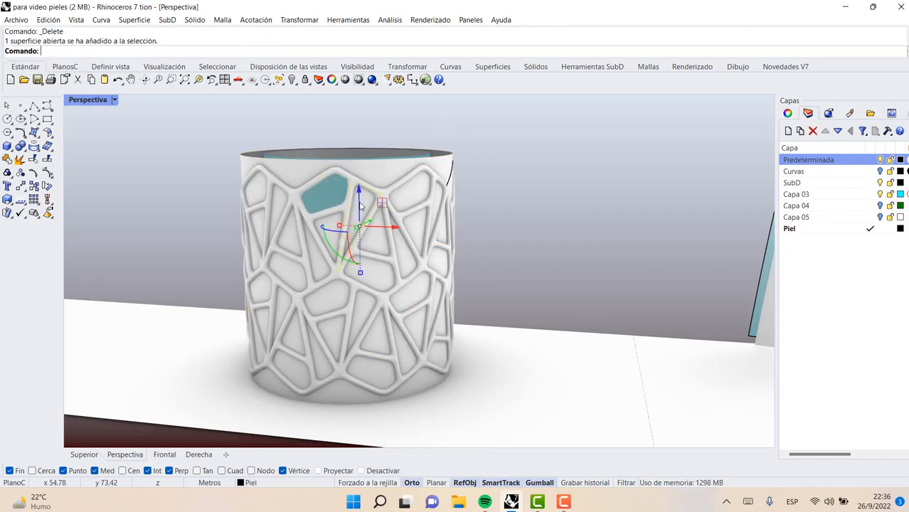
{"action": "key", "text": "Delete"}
{"action": "left_click", "coordinate": [340, 242]}
{"action": "key", "text": "Delete"}
{"action": "left_click", "coordinate": [367, 273]}
{"action": "key", "text": "Delete"}
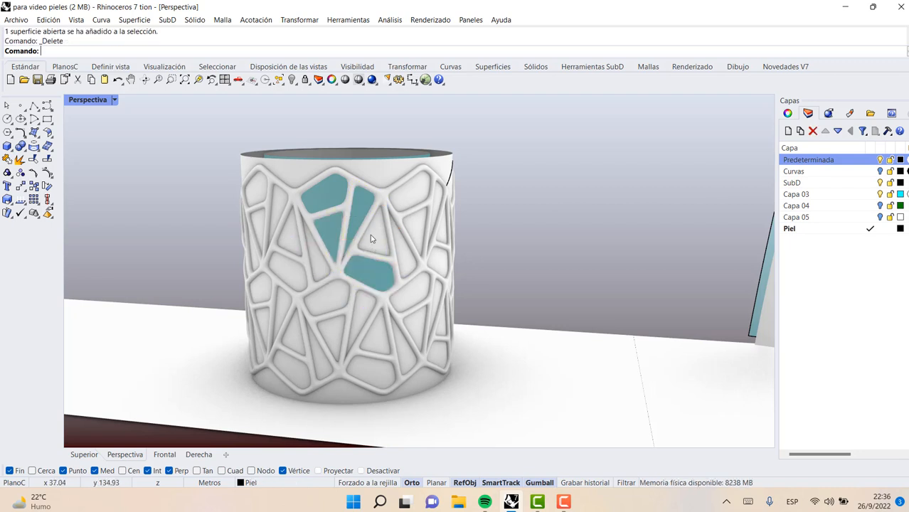
{"action": "left_click", "coordinate": [371, 235]}
{"action": "key", "text": "Delete"}
{"action": "left_click", "coordinate": [408, 195]}
{"action": "key", "text": "Delete"}
{"action": "left_click", "coordinate": [410, 238]}
{"action": "key", "text": "Delete"}
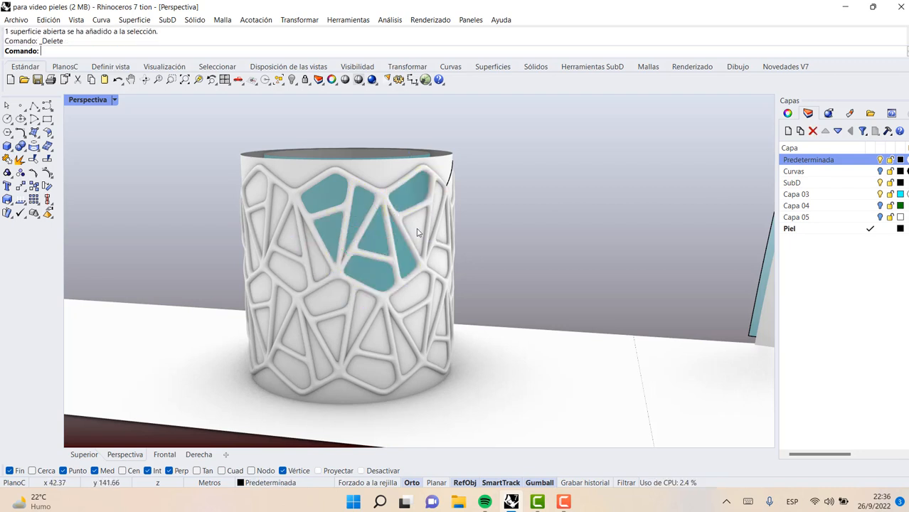
Delete the split surface pieces filling the lattice openings of the cylinder's lower front band and along its side
{"action": "left_click", "coordinate": [321, 305]}
{"action": "key", "text": "Delete"}
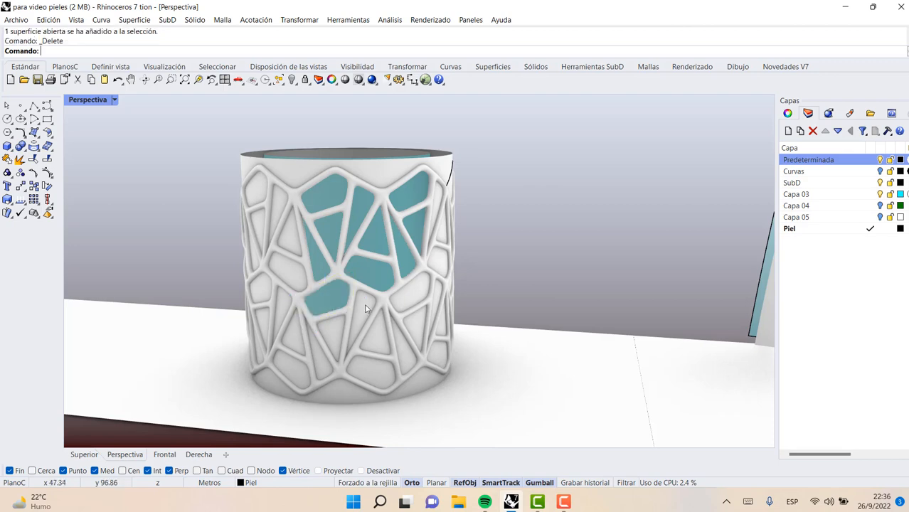
{"action": "left_click", "coordinate": [364, 304]}
{"action": "key", "text": "Delete"}
{"action": "left_click", "coordinate": [412, 294]}
{"action": "key", "text": "Delete"}
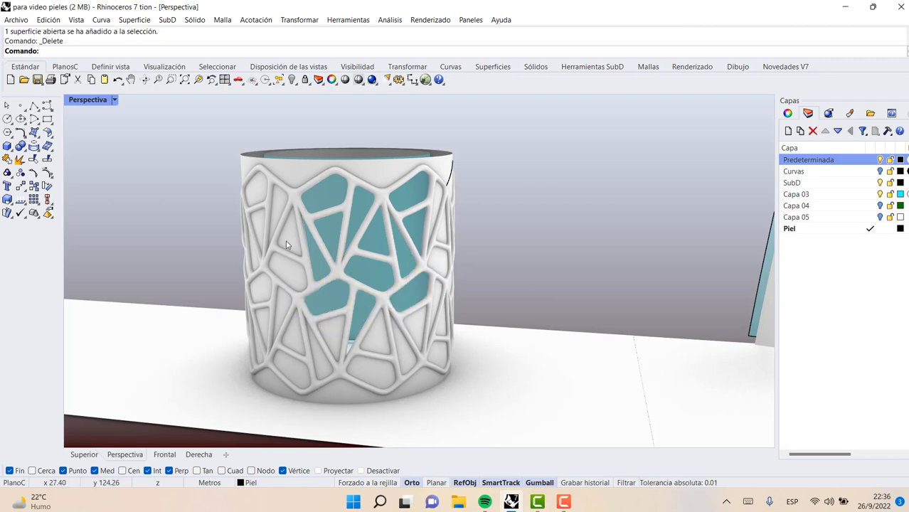
{"action": "scroll", "coordinate": [286, 267], "scroll_direction": "up", "scroll_amount": 4}
{"action": "left_click", "coordinate": [418, 232]}
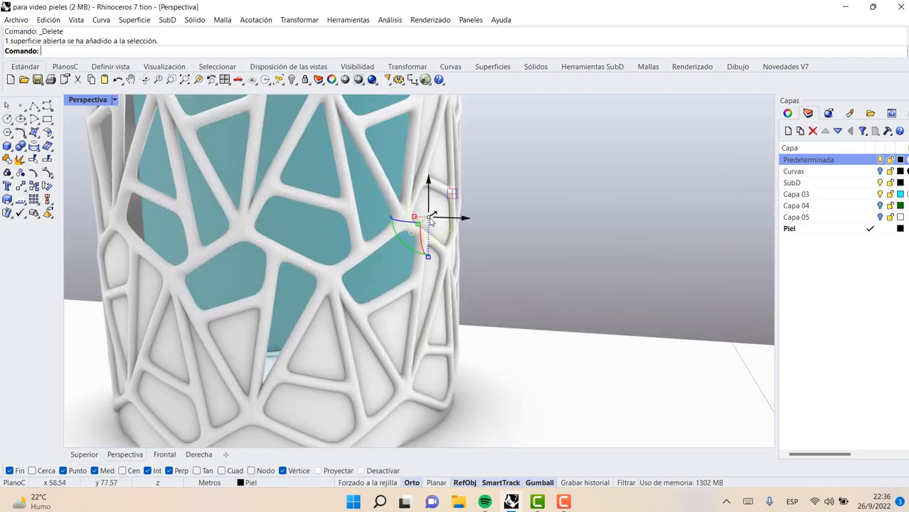
{"action": "key", "text": "Delete"}
{"action": "left_click", "coordinate": [377, 325]}
{"action": "key", "text": "Delete"}
{"action": "left_click", "coordinate": [318, 335]}
{"action": "key", "text": "Delete"}
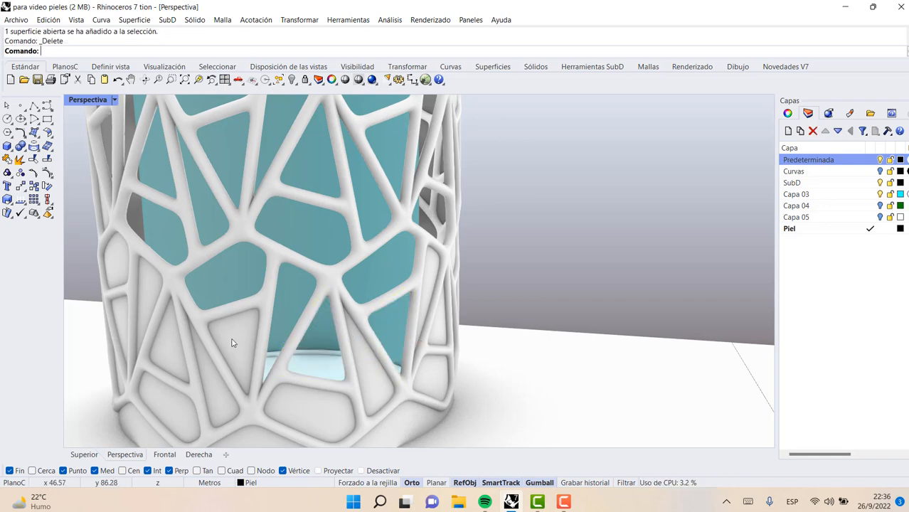
{"action": "left_click", "coordinate": [233, 342]}
{"action": "key", "text": "Delete"}
{"action": "left_click", "coordinate": [167, 329]}
{"action": "key", "text": "Delete"}
{"action": "left_click", "coordinate": [148, 291]}
{"action": "key", "text": "Delete"}
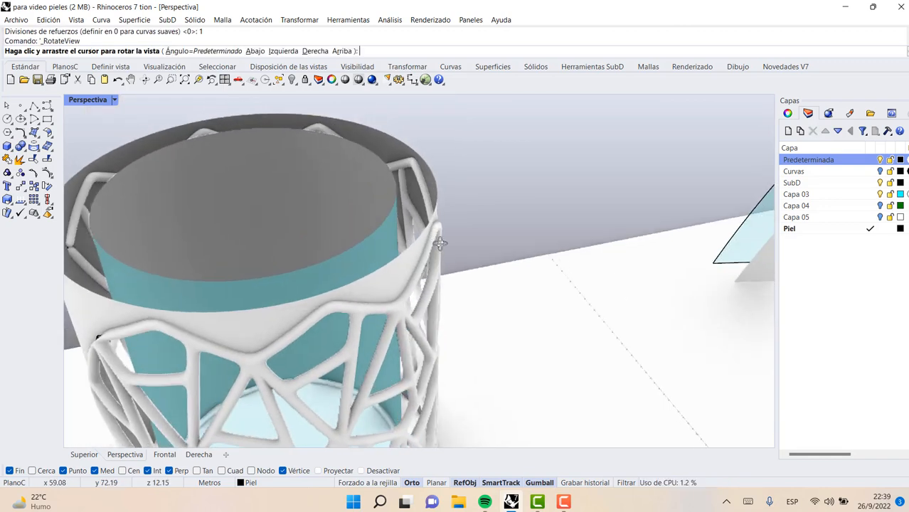
Examine the perforated lattice skin around the cylinder from several angles
{"action": "right_click_drag", "start_coordinate": [427, 213], "coordinate": [387, 192]}
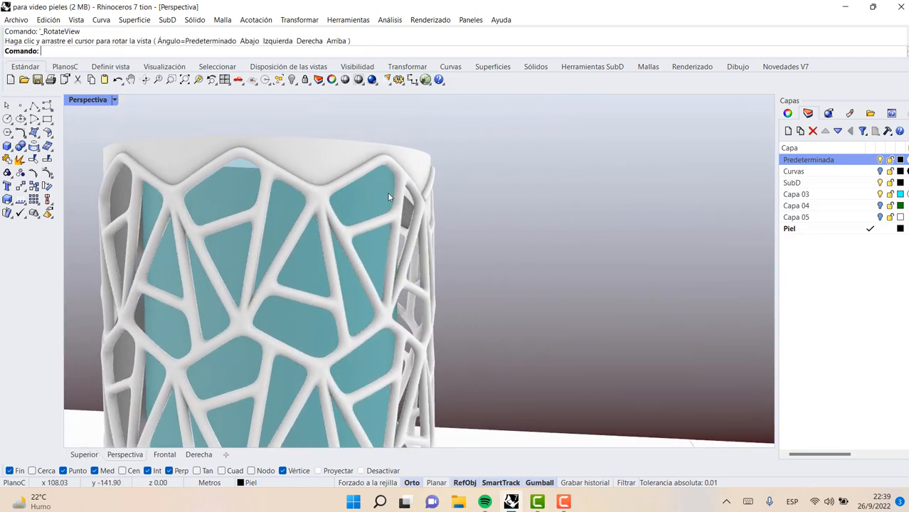
{"action": "scroll", "coordinate": [384, 193], "scroll_direction": "down", "scroll_amount": 4}
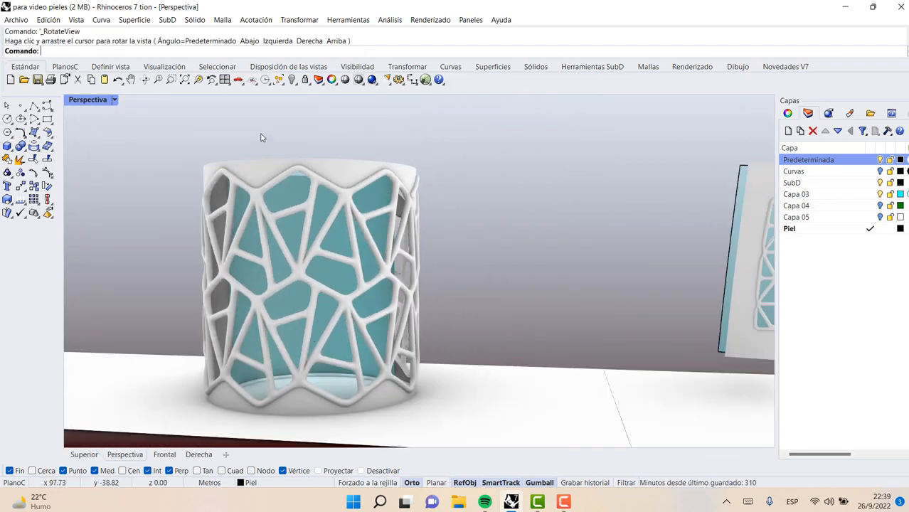
{"action": "left_click", "coordinate": [130, 79]}
{"action": "left_click_drag", "start_coordinate": [183, 122], "coordinate": [320, 113]}
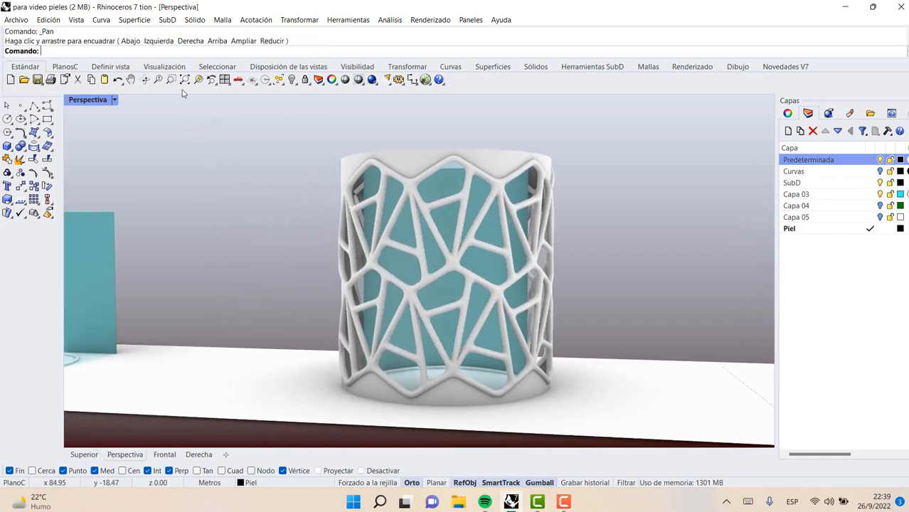
{"action": "left_click", "coordinate": [145, 79]}
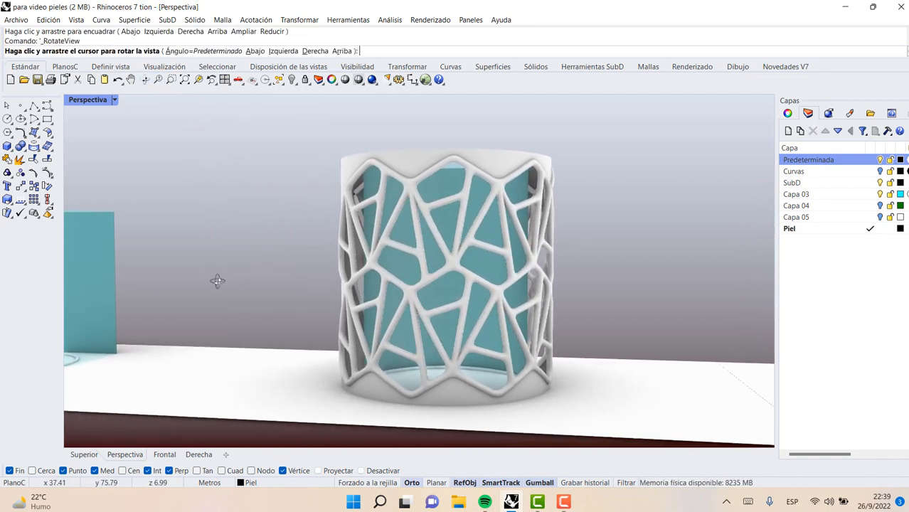
{"action": "left_click_drag", "start_coordinate": [219, 280], "coordinate": [246, 270]}
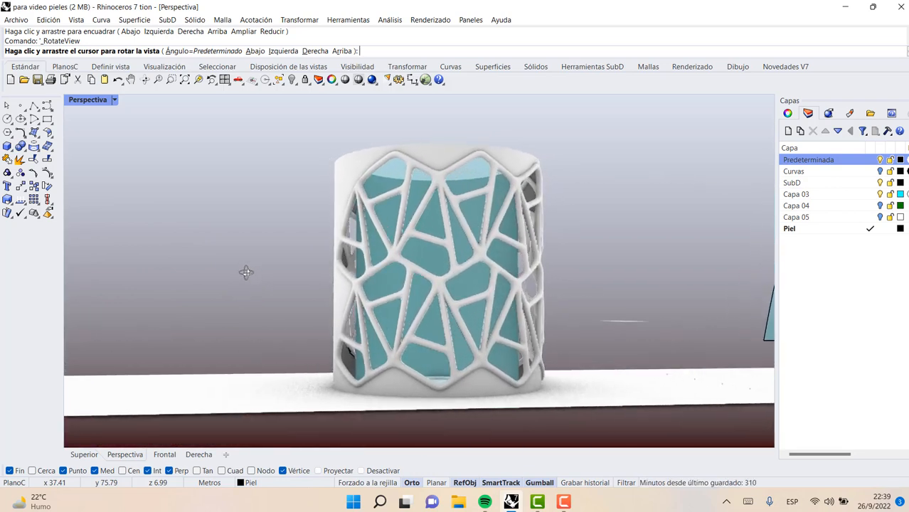
{"action": "key", "text": "Return"}
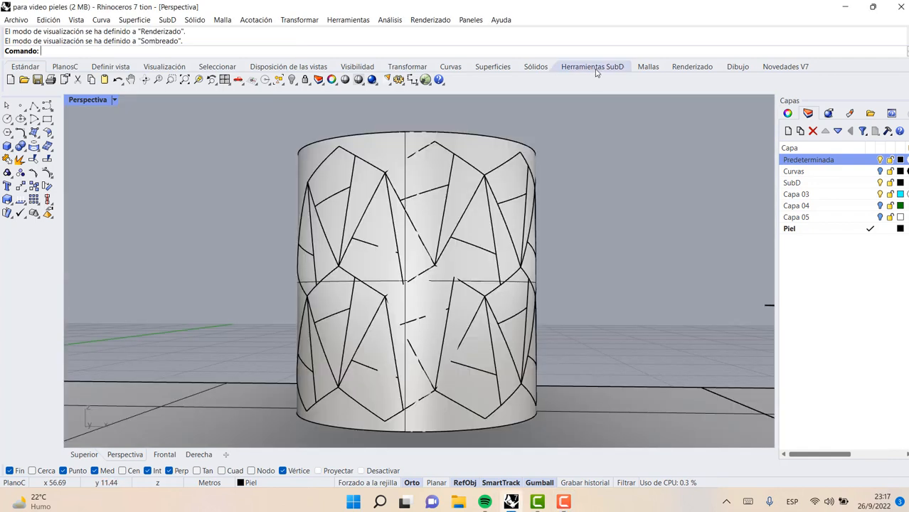
Try a MultiPipe of radius 0.25 with capped ends on all the lattice curves around the cylinder
{"action": "left_click", "coordinate": [592, 66]}
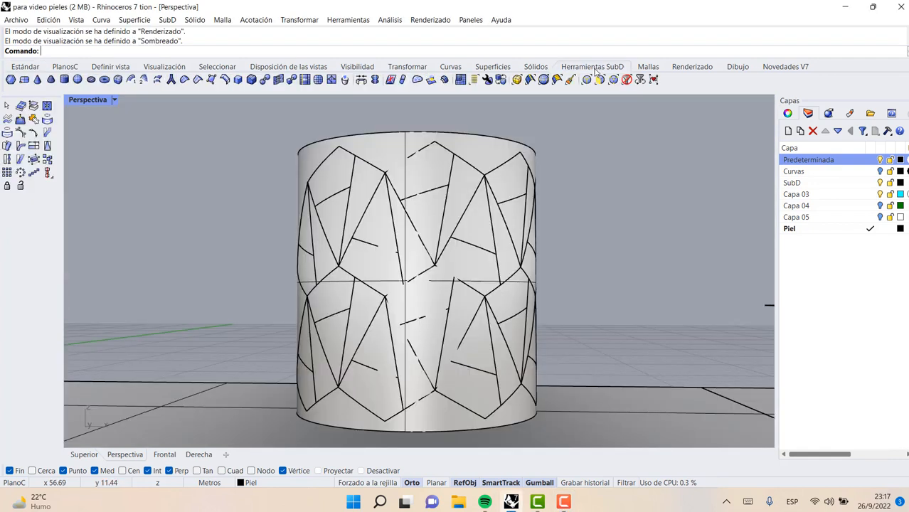
{"action": "left_click", "coordinate": [171, 79]}
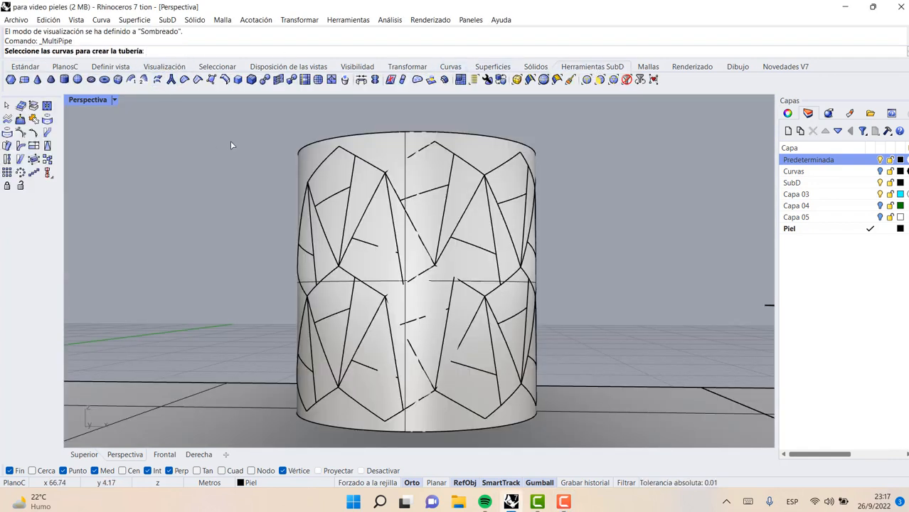
{"action": "left_click_drag", "start_coordinate": [230, 136], "coordinate": [604, 422]}
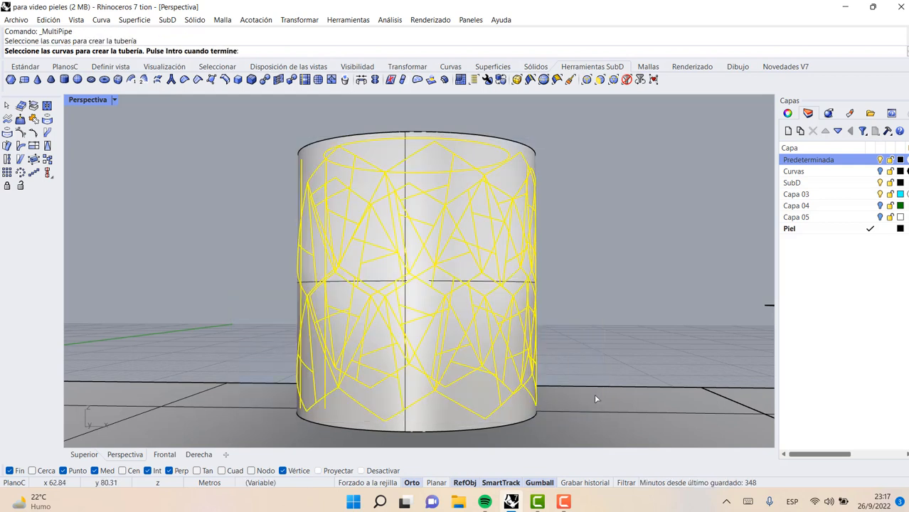
{"action": "key", "text": "Return"}
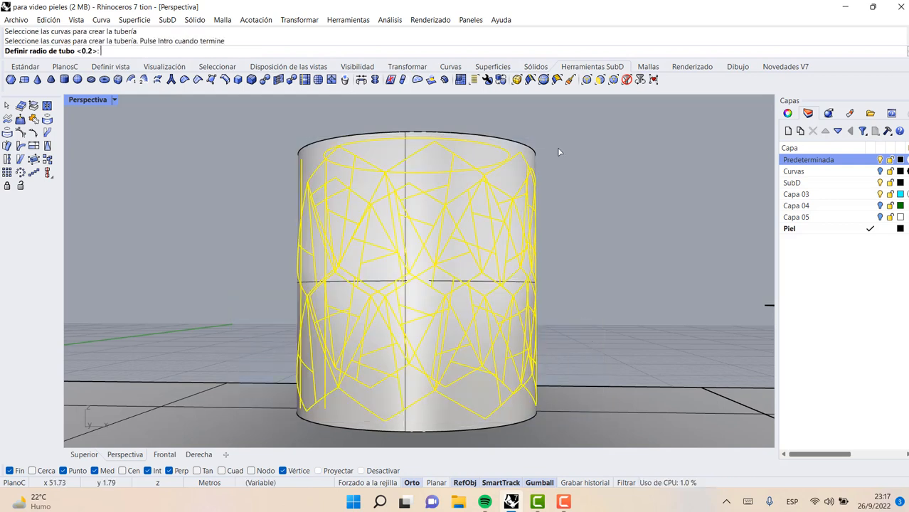
{"action": "type", "text": "0.25"}
{"action": "key", "text": "Return"}
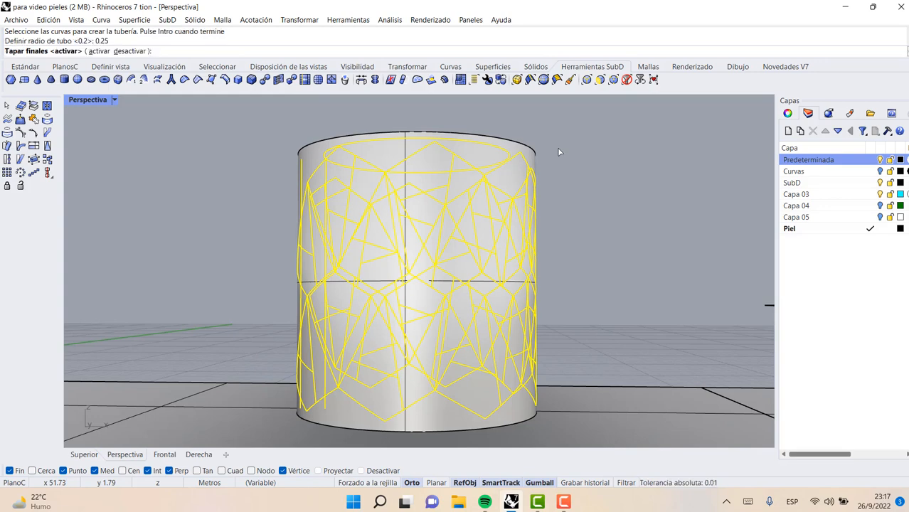
{"action": "key", "text": "Return"}
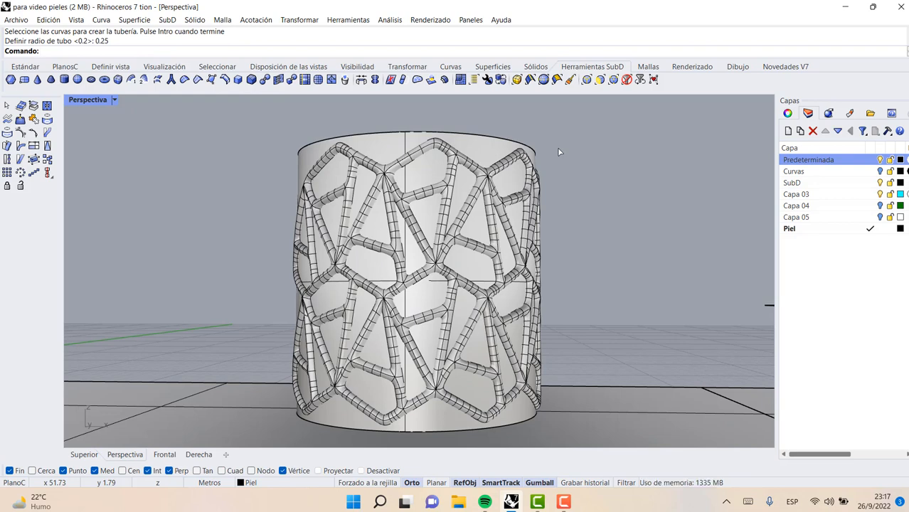
{"action": "key", "text": "ctrl+z"}
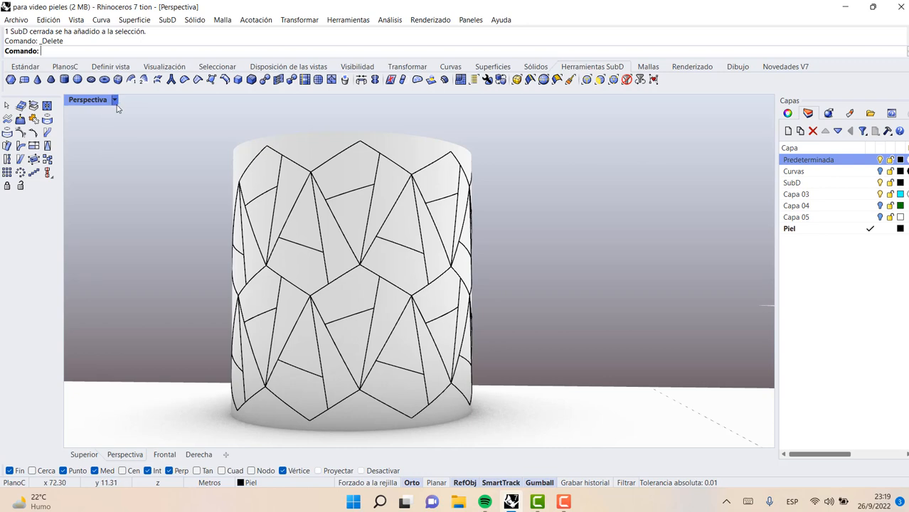
Set the perspective view to wireframe display
{"action": "left_click", "coordinate": [115, 100]}
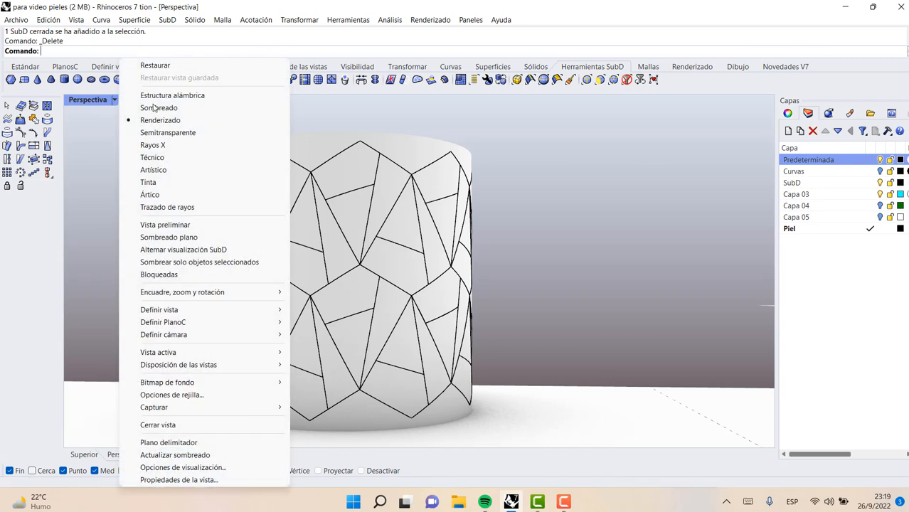
{"action": "left_click", "coordinate": [179, 95]}
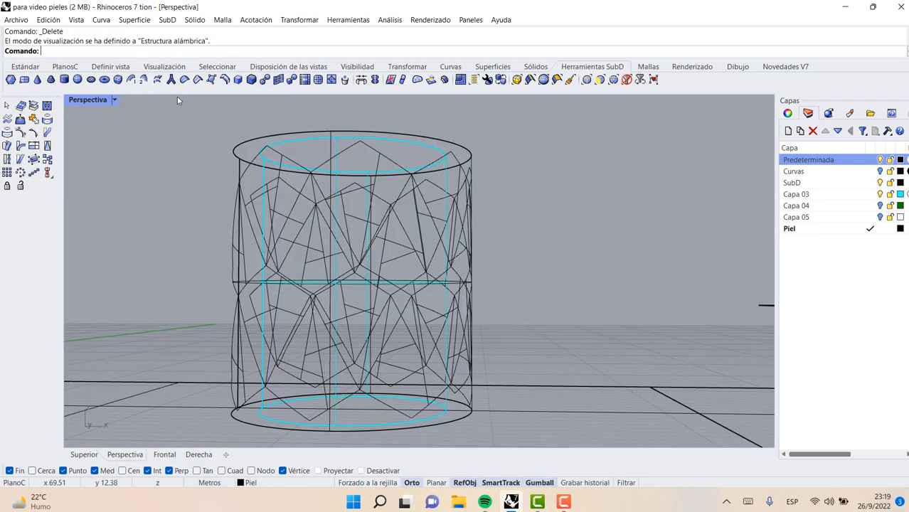
Try a MultiPipe of radius 0.4 with capped ends on a single lattice curve near the cylinder's upper edge
{"action": "left_click", "coordinate": [171, 79]}
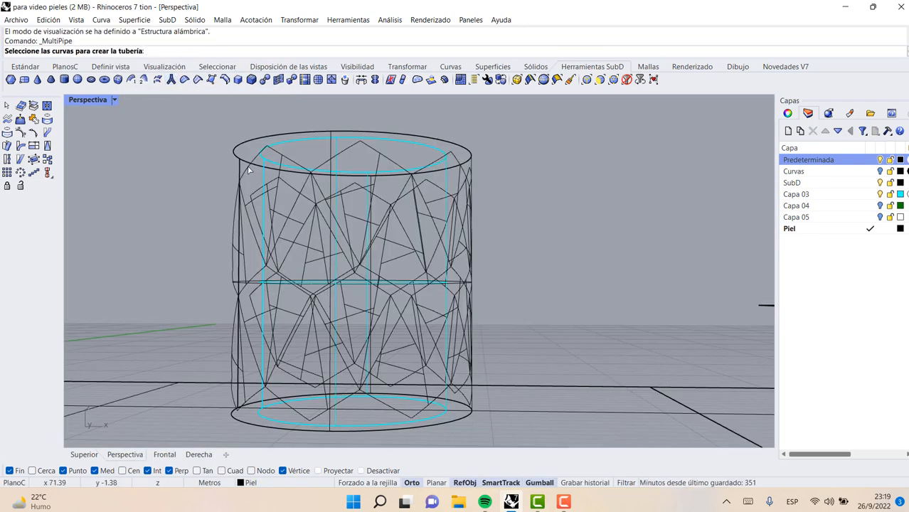
{"action": "left_click", "coordinate": [251, 172]}
{"action": "left_click", "coordinate": [283, 222]}
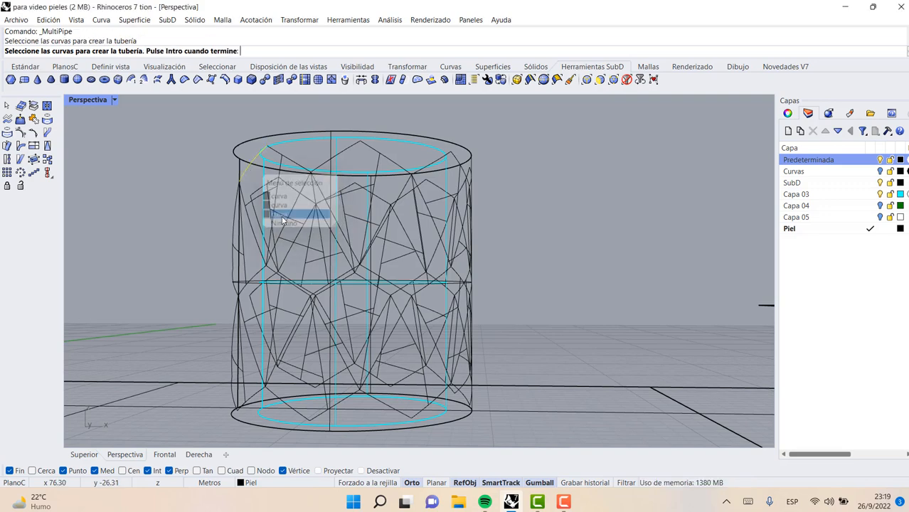
{"action": "key", "text": "Return"}
{"action": "key", "text": "Return"}
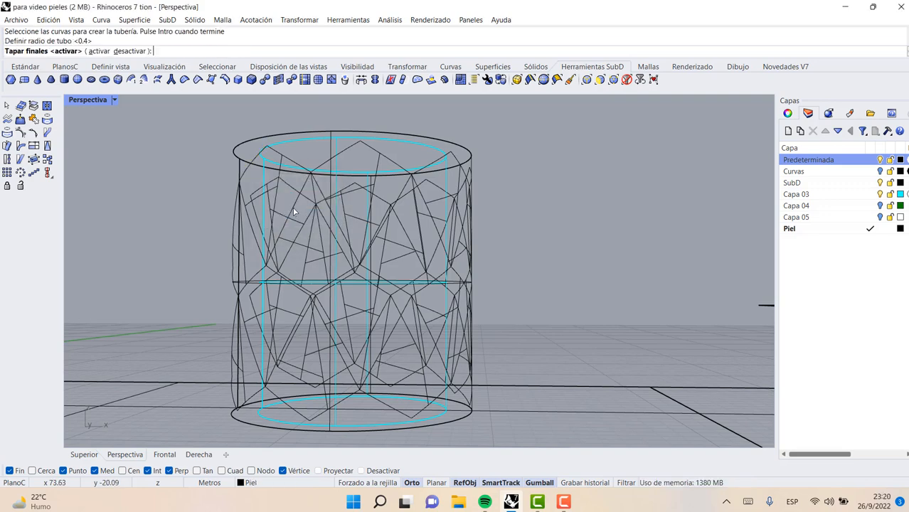
{"action": "scroll", "coordinate": [294, 211], "scroll_direction": "up", "scroll_amount": 4}
{"action": "key", "text": "Return"}
{"action": "key", "text": "Return"}
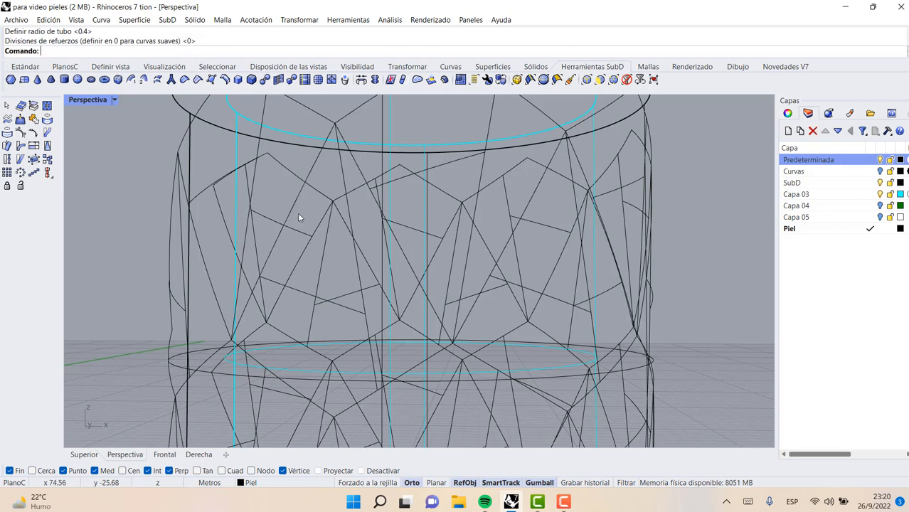
Create a MultiPipe of radius 0.50 from the cylinder's whole group of lattice curves, with capped ends and 0 strut divisions
{"action": "left_click", "coordinate": [286, 209]}
{"action": "scroll", "coordinate": [307, 236], "scroll_direction": "down", "scroll_amount": 4}
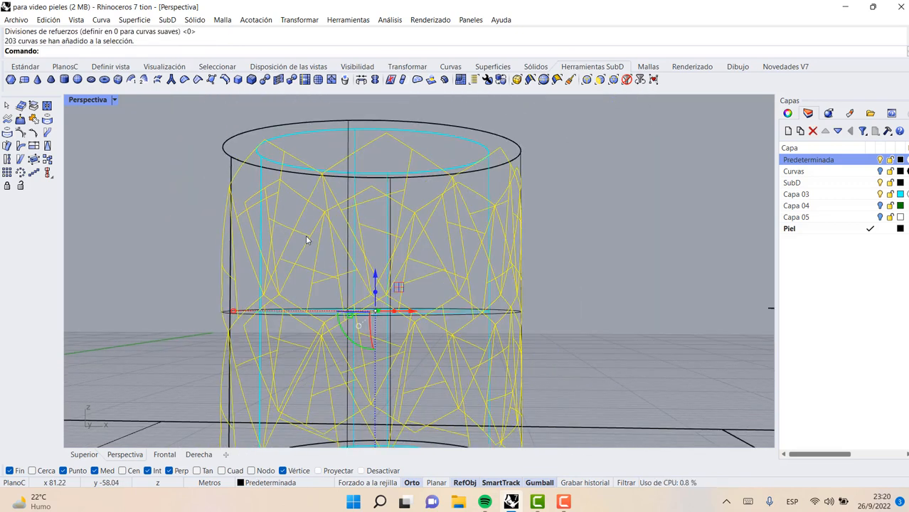
{"action": "scroll", "coordinate": [306, 240], "scroll_direction": "down", "scroll_amount": 3}
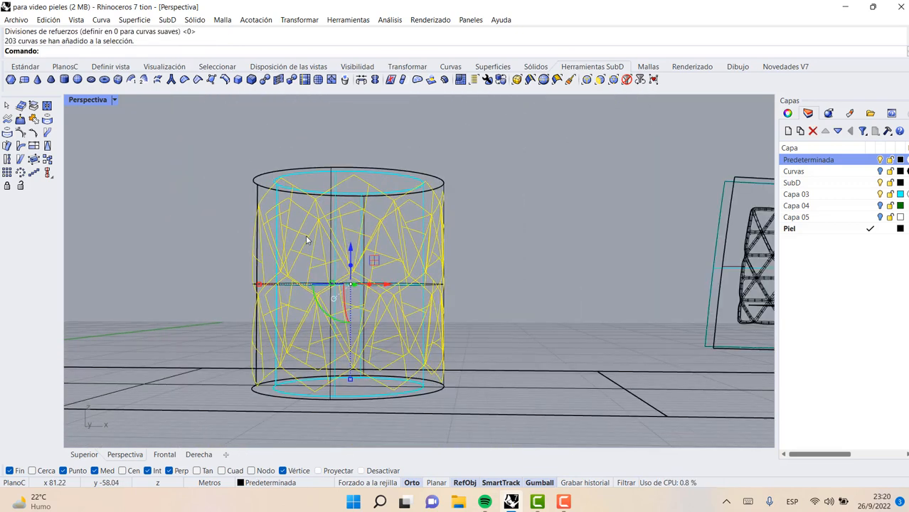
{"action": "left_click", "coordinate": [172, 81]}
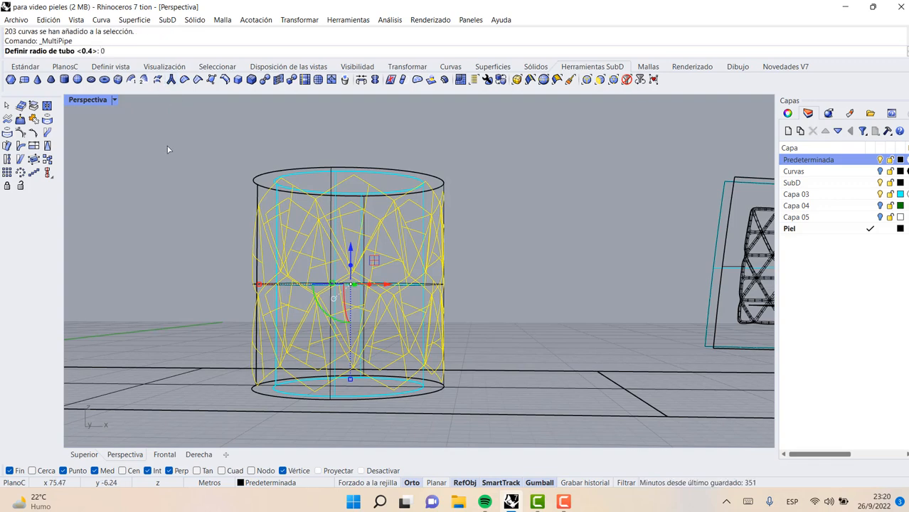
{"action": "type", "text": "0.50"}
{"action": "key", "text": "Return"}
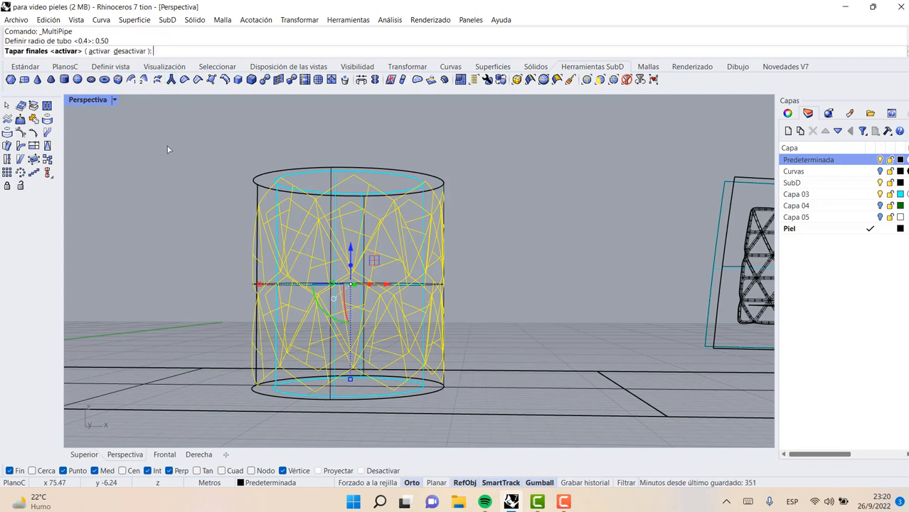
{"action": "key", "text": "Return"}
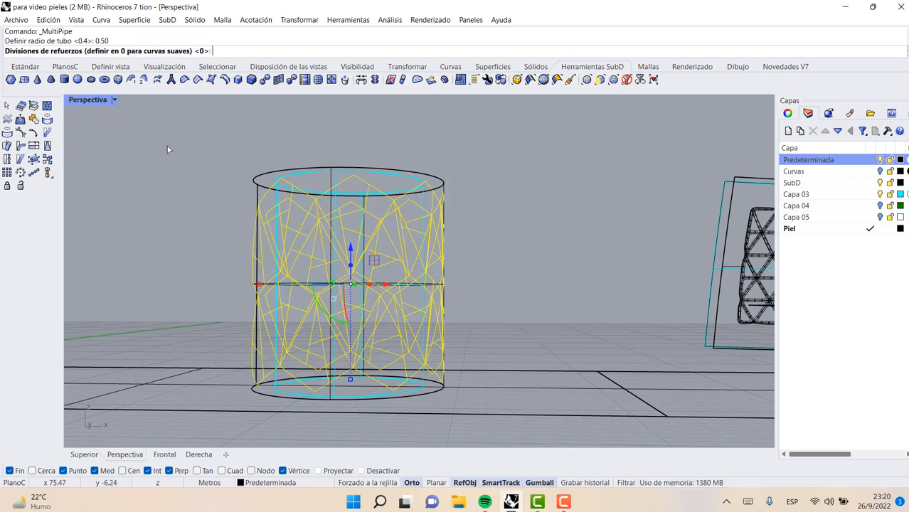
{"action": "key", "text": "Return"}
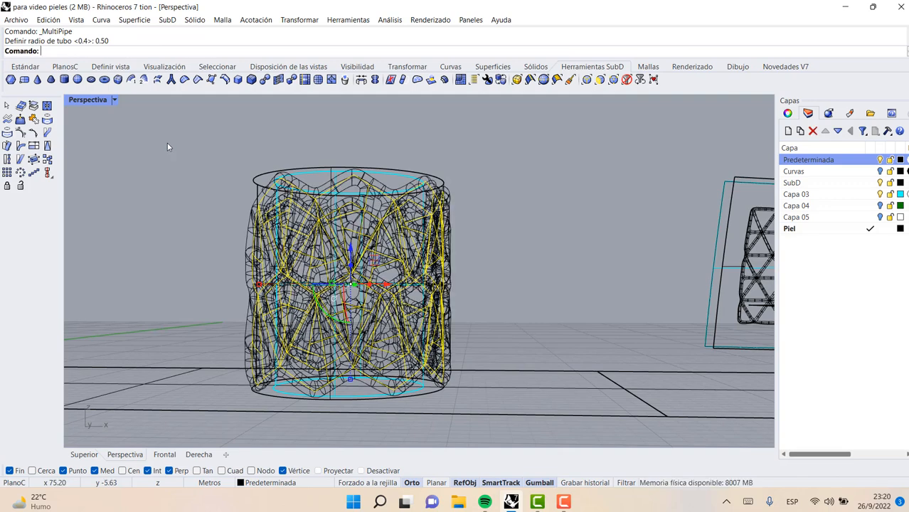
Examine the thicker pipe lattice around the cylinder in shaded and rendered display
{"action": "left_click", "coordinate": [114, 101]}
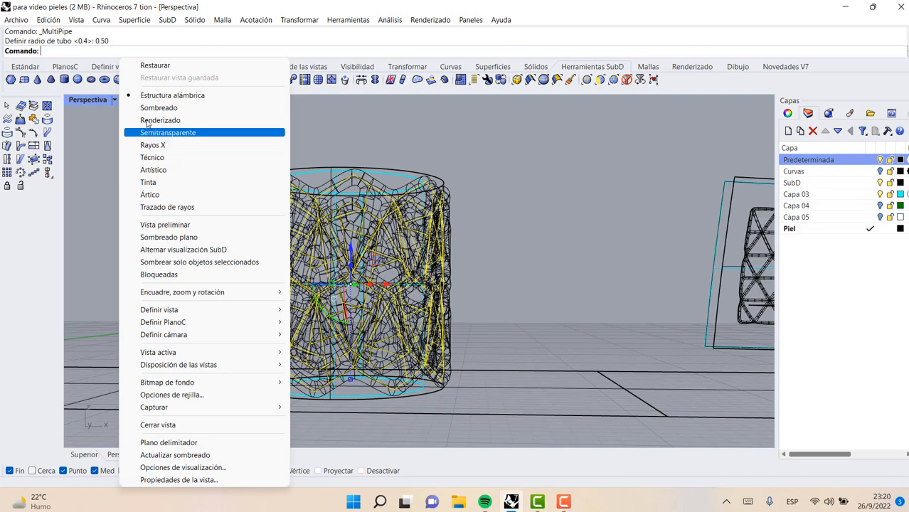
{"action": "left_click", "coordinate": [152, 108]}
{"action": "key", "text": "Escape"}
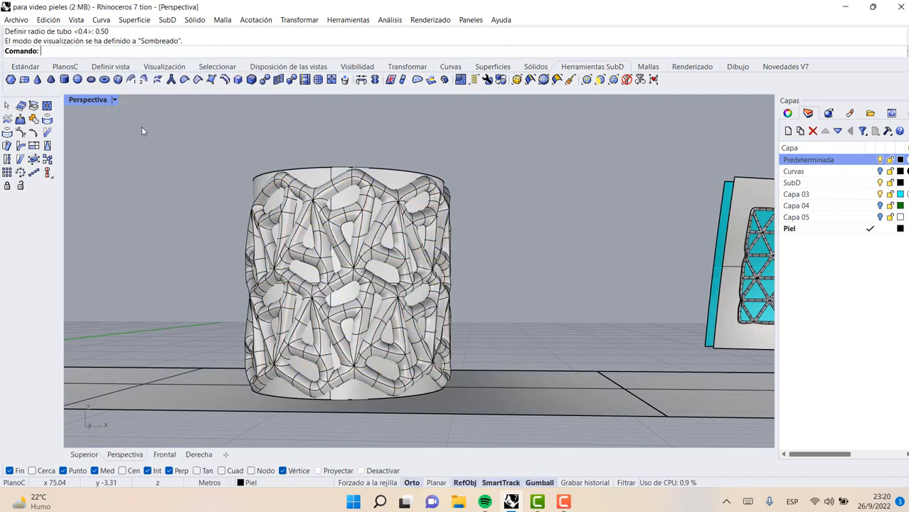
{"action": "left_click", "coordinate": [114, 100]}
{"action": "left_click", "coordinate": [141, 122]}
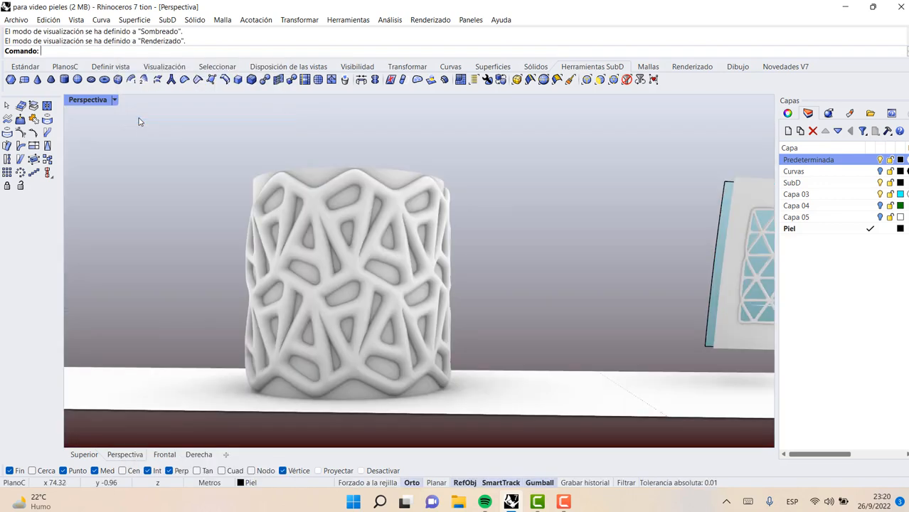
{"action": "scroll", "coordinate": [200, 205], "scroll_direction": "down", "scroll_amount": 5}
{"action": "scroll", "coordinate": [235, 240], "scroll_direction": "up", "scroll_amount": 5}
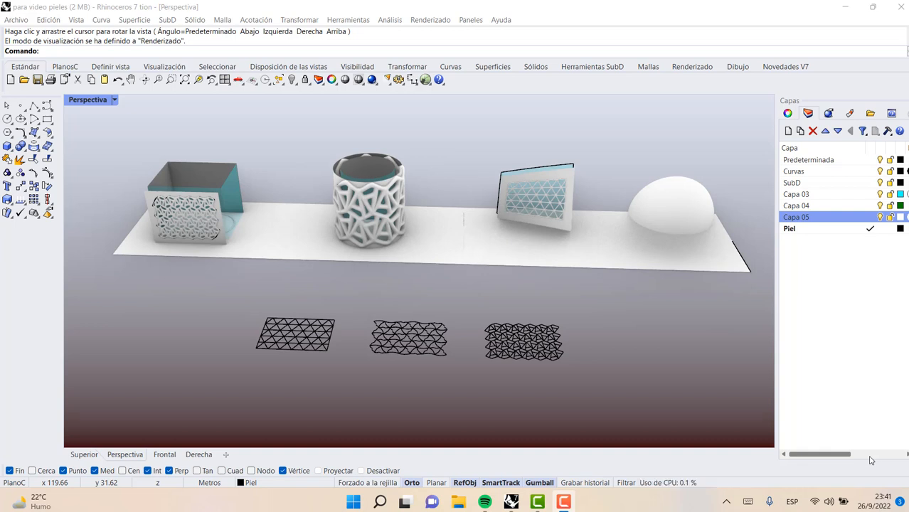
Unroll the dome surface with UnrollSrfUV in natural direction, in shaded display and without adding any curves
{"action": "left_click", "coordinate": [792, 387]}
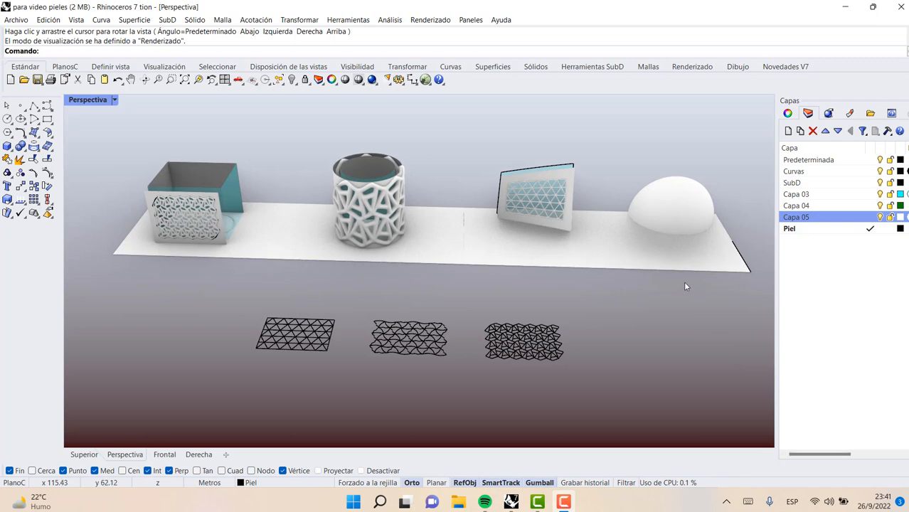
{"action": "left_click", "coordinate": [114, 100]}
{"action": "left_click", "coordinate": [148, 107]}
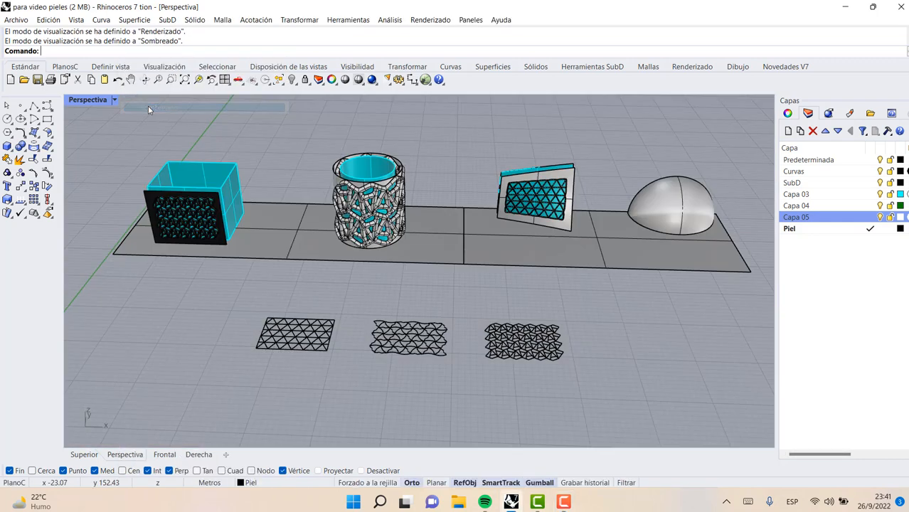
{"action": "left_click", "coordinate": [134, 20]}
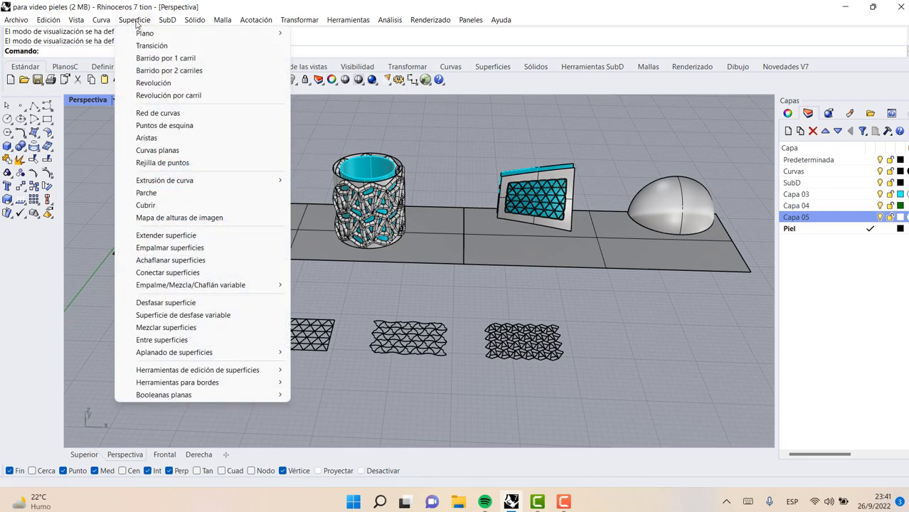
{"action": "mouse_move", "coordinate": [192, 354]}
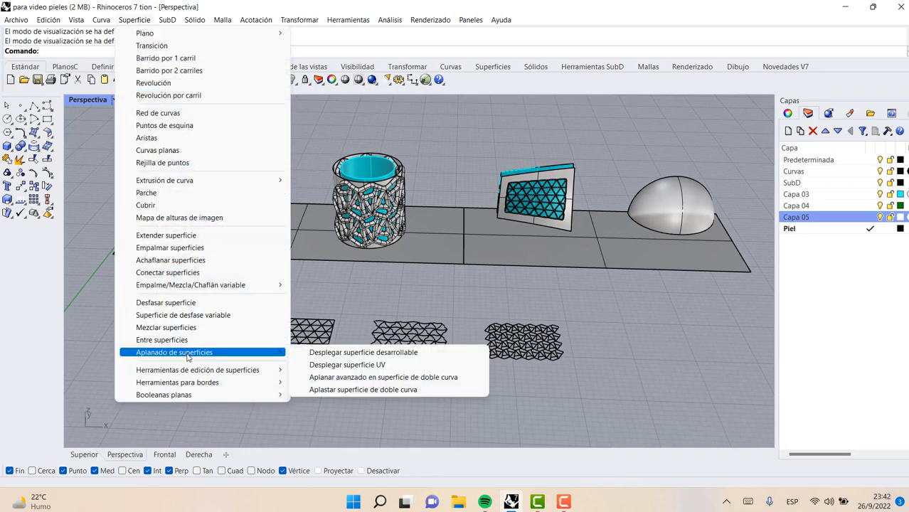
{"action": "left_click", "coordinate": [349, 365]}
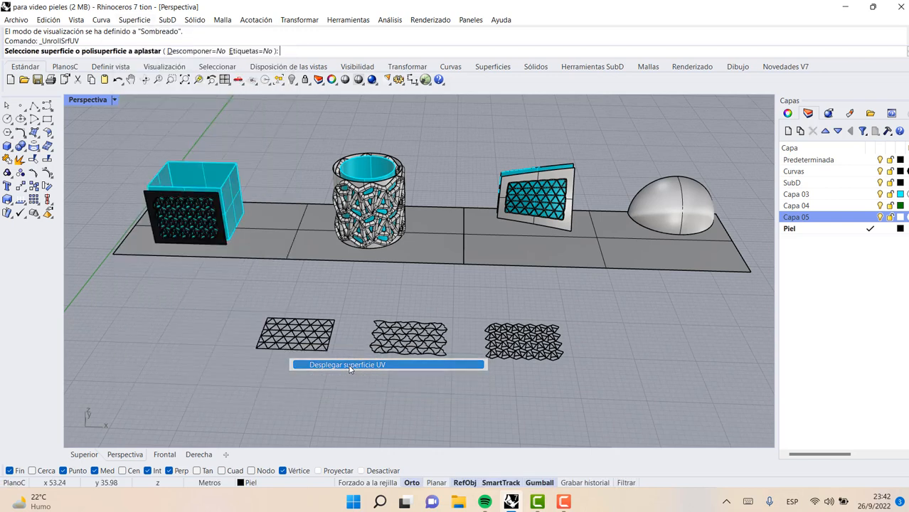
{"action": "left_click", "coordinate": [652, 214]}
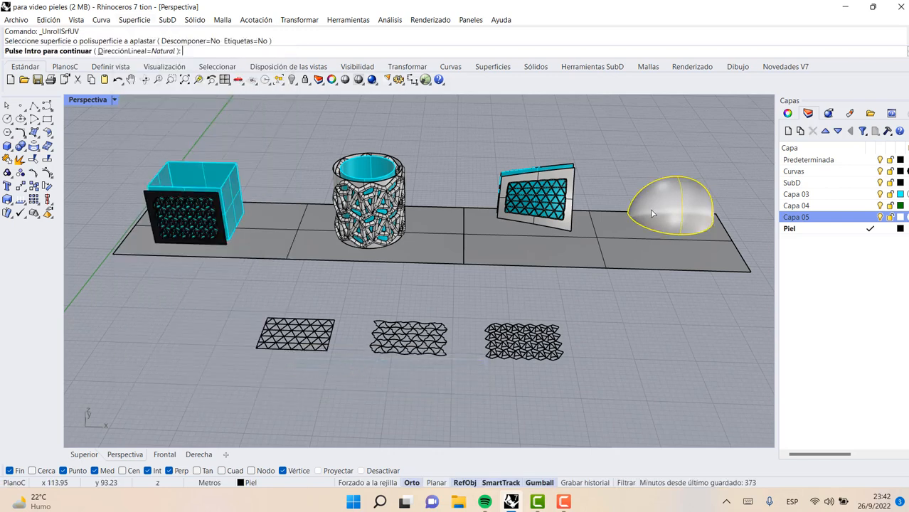
{"action": "key", "text": "Return"}
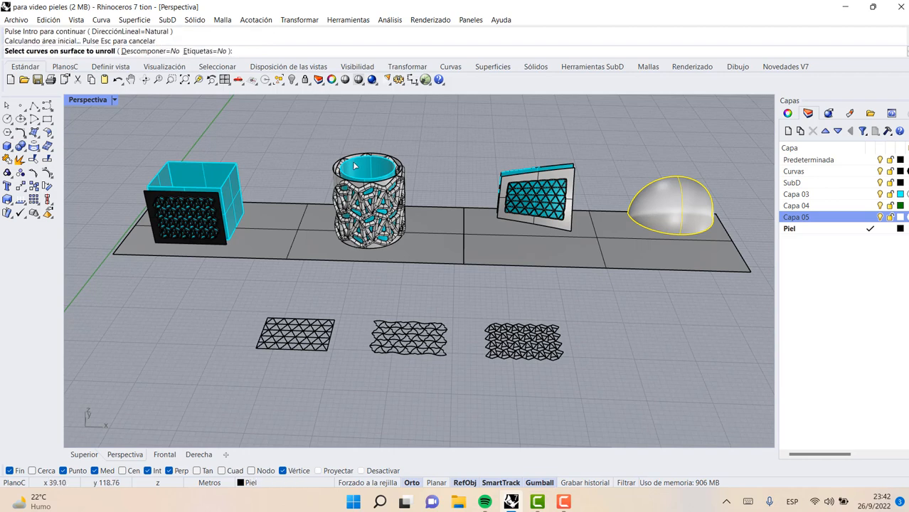
{"action": "key", "text": "Return"}
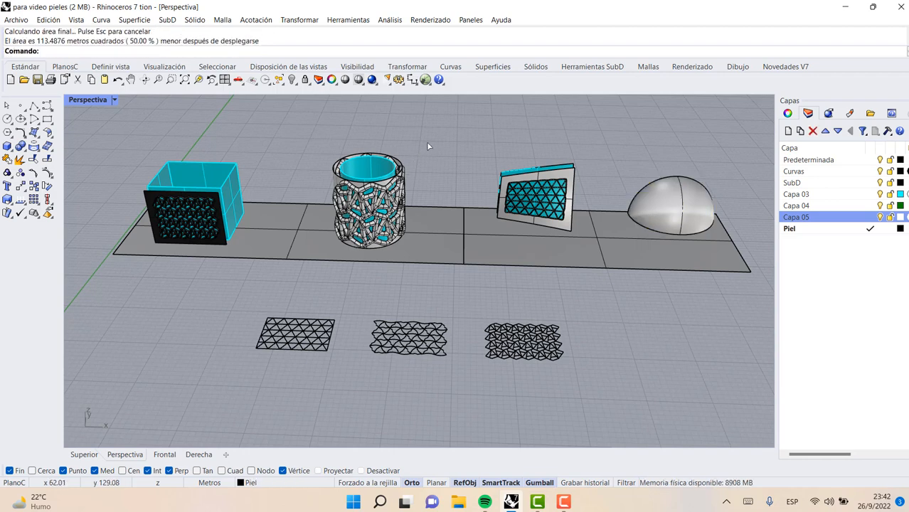
Move the middle flat curve pattern onto the unrolled dome surface at the origin
{"action": "scroll", "coordinate": [427, 143], "scroll_direction": "down", "scroll_amount": 4}
{"action": "scroll", "coordinate": [222, 350], "scroll_direction": "up", "scroll_amount": 3}
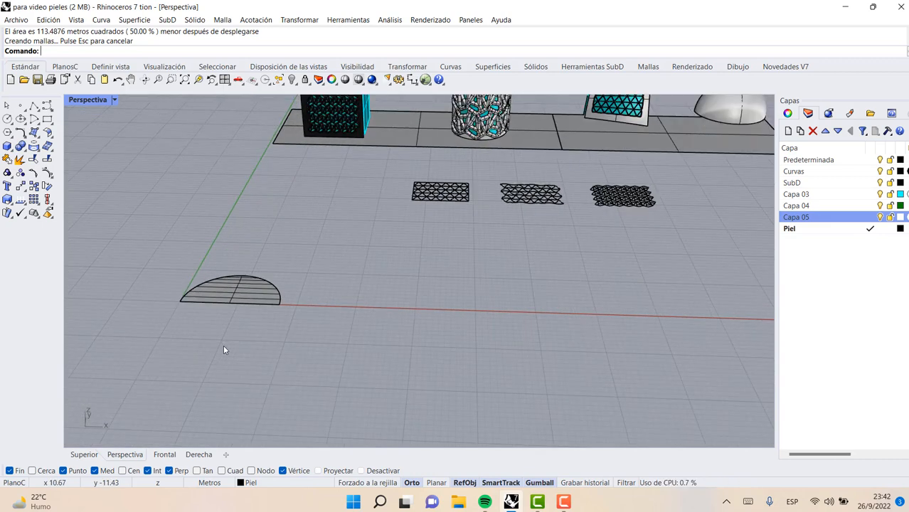
{"action": "scroll", "coordinate": [211, 283], "scroll_direction": "up", "scroll_amount": 1}
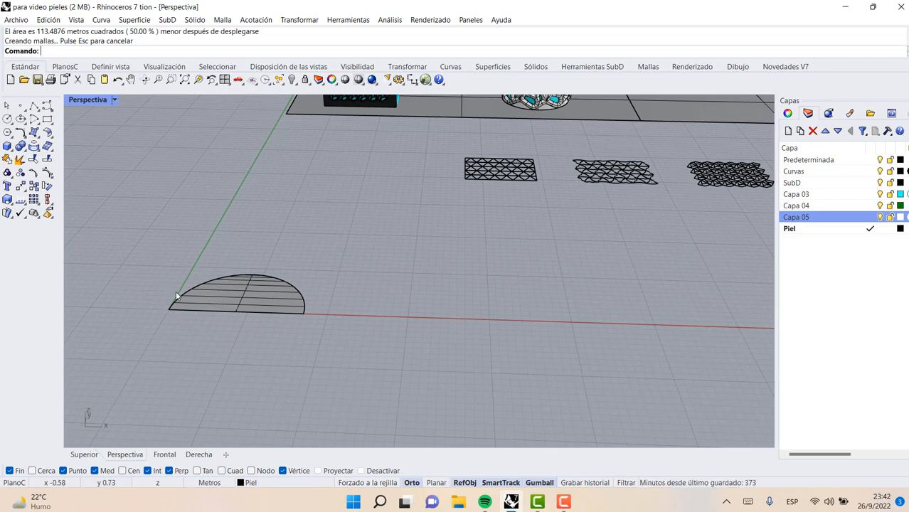
{"action": "scroll", "coordinate": [288, 257], "scroll_direction": "down", "scroll_amount": 1}
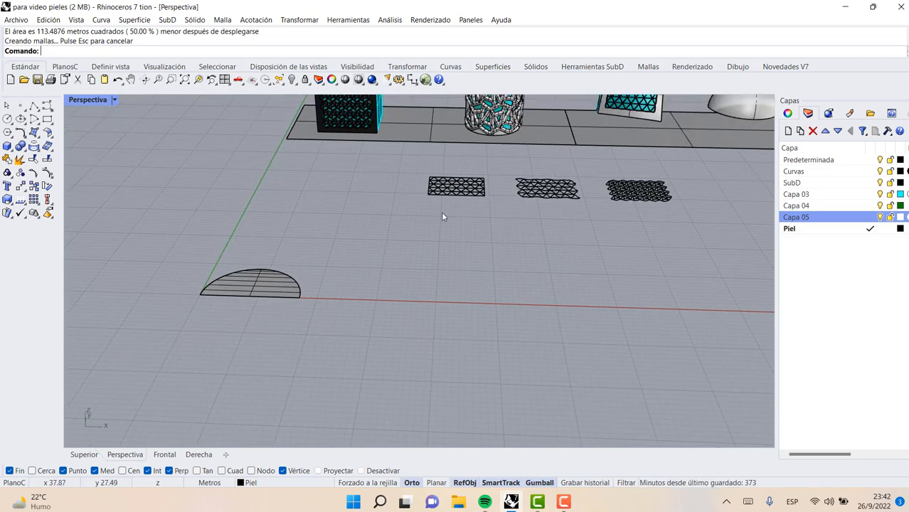
{"action": "left_click_drag", "start_coordinate": [499, 165], "coordinate": [588, 229]}
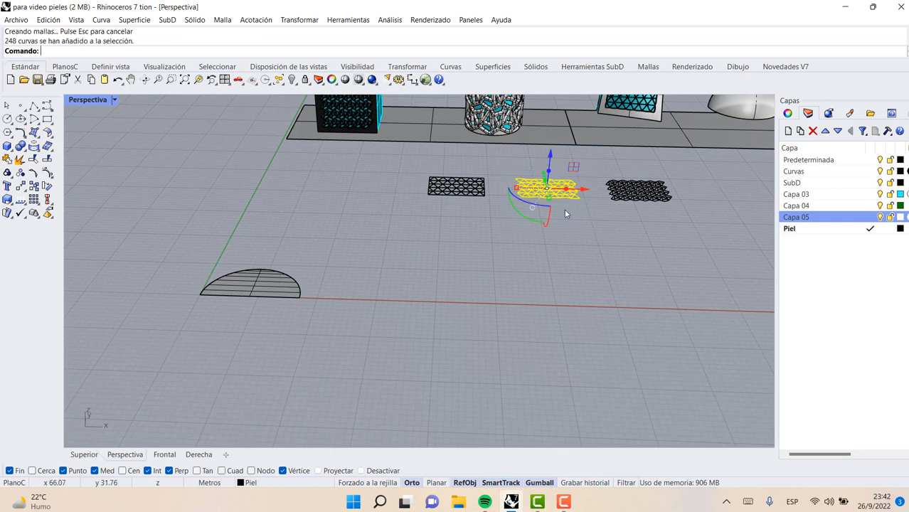
{"action": "left_click_drag", "start_coordinate": [542, 182], "coordinate": [286, 293]}
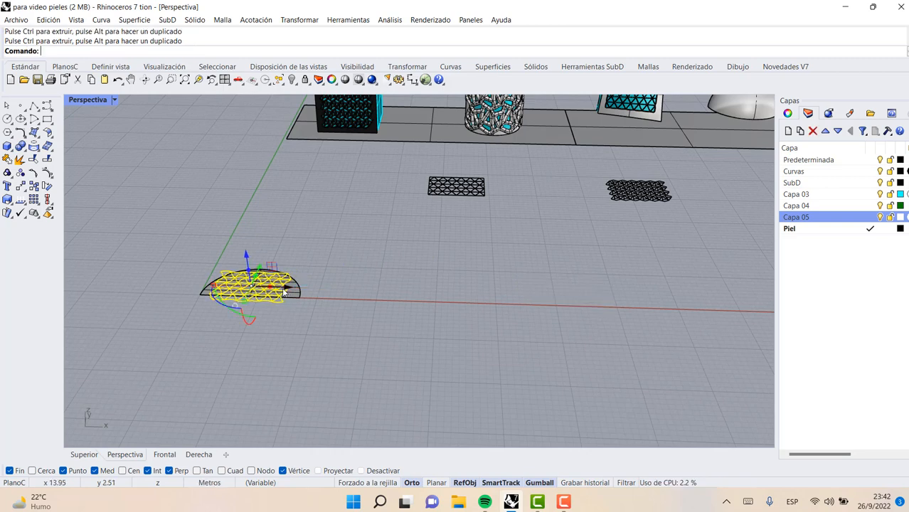
Ungroup the curve pattern lying over the unrolled dome, working in the maximized Top view
{"action": "scroll", "coordinate": [232, 237], "scroll_direction": "up", "scroll_amount": 3}
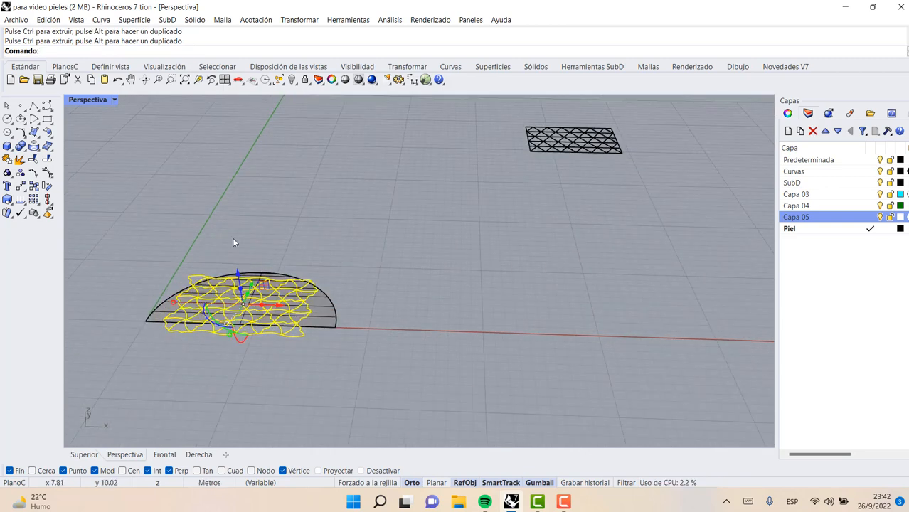
{"action": "double_click", "coordinate": [94, 103]}
{"action": "double_click", "coordinate": [95, 101]}
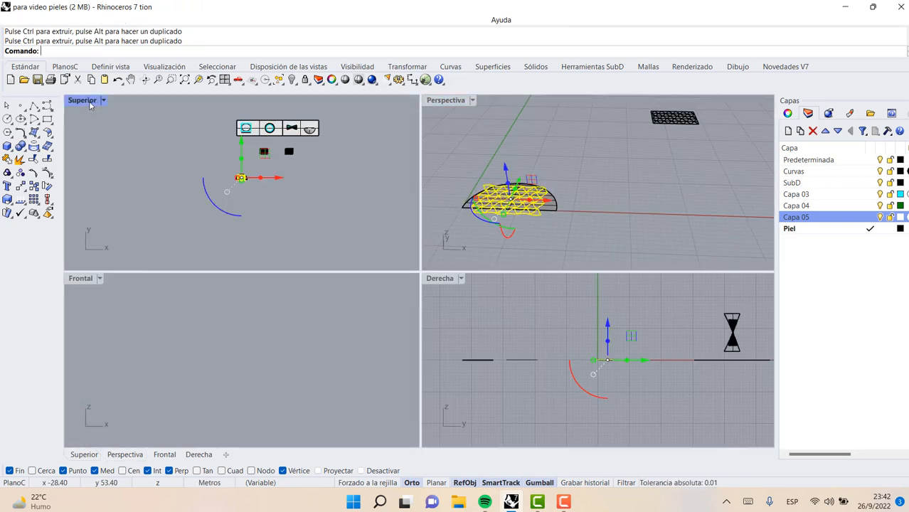
{"action": "scroll", "coordinate": [420, 262], "scroll_direction": "up", "scroll_amount": 2}
{"action": "scroll", "coordinate": [424, 262], "scroll_direction": "up", "scroll_amount": 5}
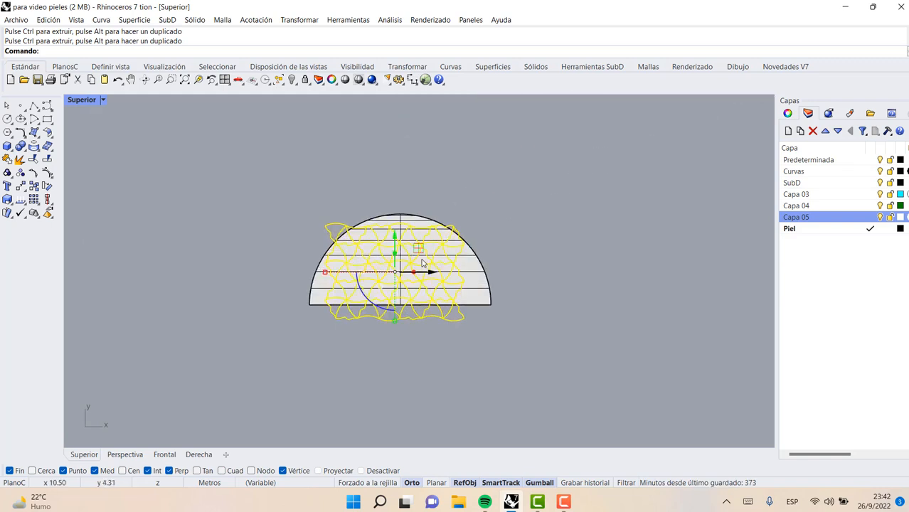
{"action": "scroll", "coordinate": [435, 198], "scroll_direction": "down", "scroll_amount": 1}
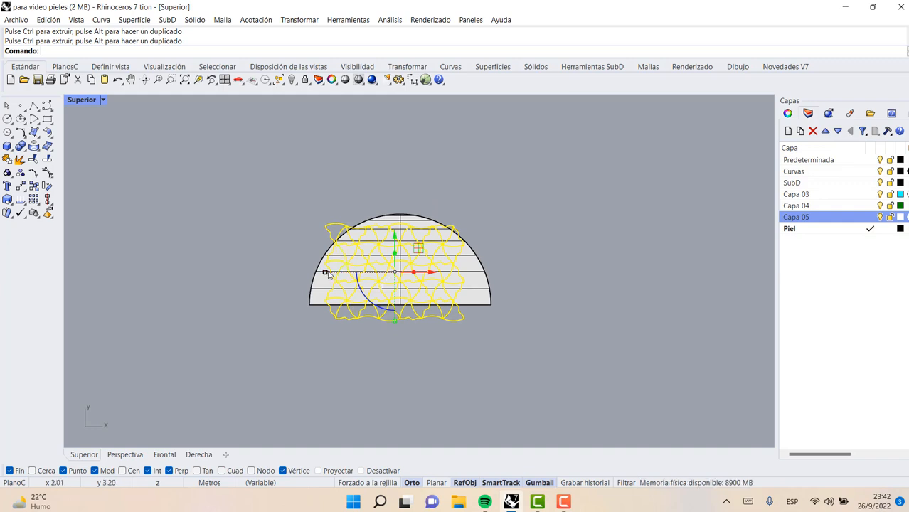
{"action": "left_click", "coordinate": [270, 226]}
{"action": "left_click_drag", "start_coordinate": [282, 207], "coordinate": [490, 252]}
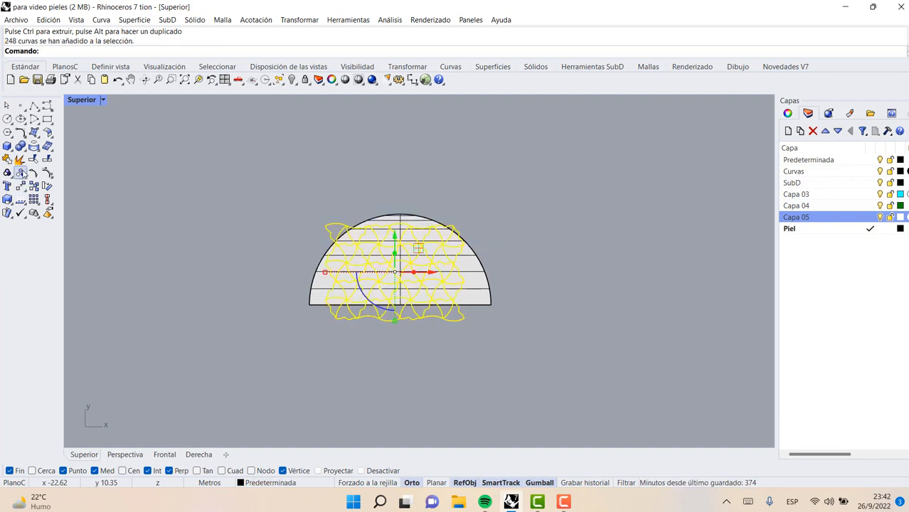
{"action": "left_click", "coordinate": [296, 249]}
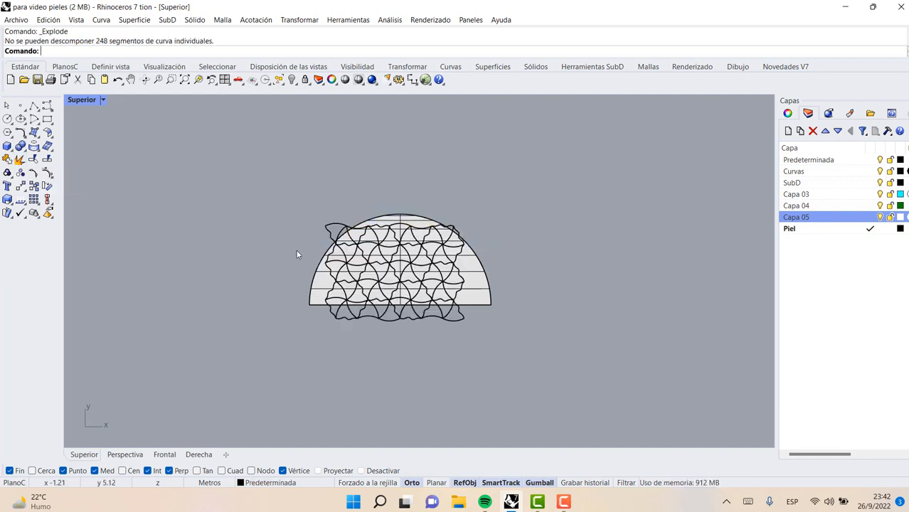
{"action": "key", "text": "ctrl+a"}
{"action": "left_click", "coordinate": [22, 175]}
{"action": "left_click", "coordinate": [253, 233]}
Delete the uppermost row of pattern curves and the stray pieces at its left end
{"action": "left_click", "coordinate": [333, 234]}
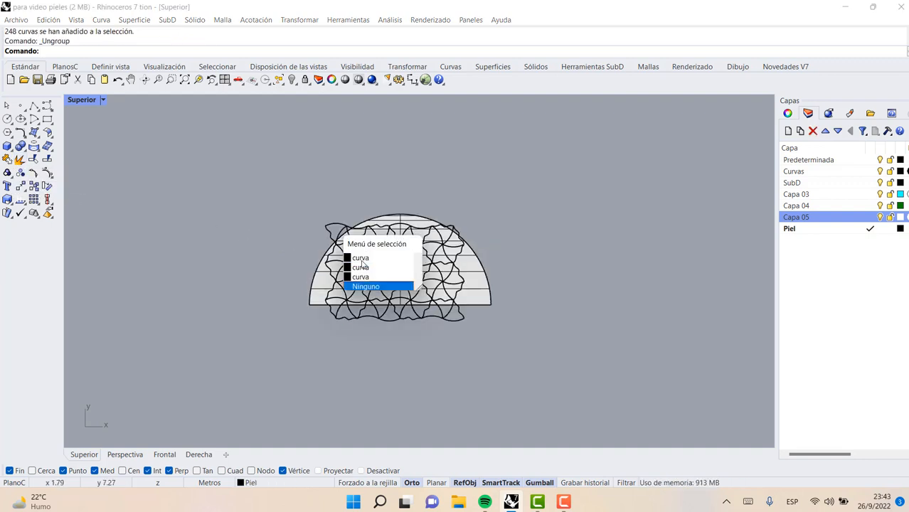
{"action": "left_click", "coordinate": [307, 204]}
{"action": "left_click_drag", "start_coordinate": [304, 205], "coordinate": [488, 249]}
{"action": "key", "text": "Delete"}
{"action": "left_click", "coordinate": [343, 233]}
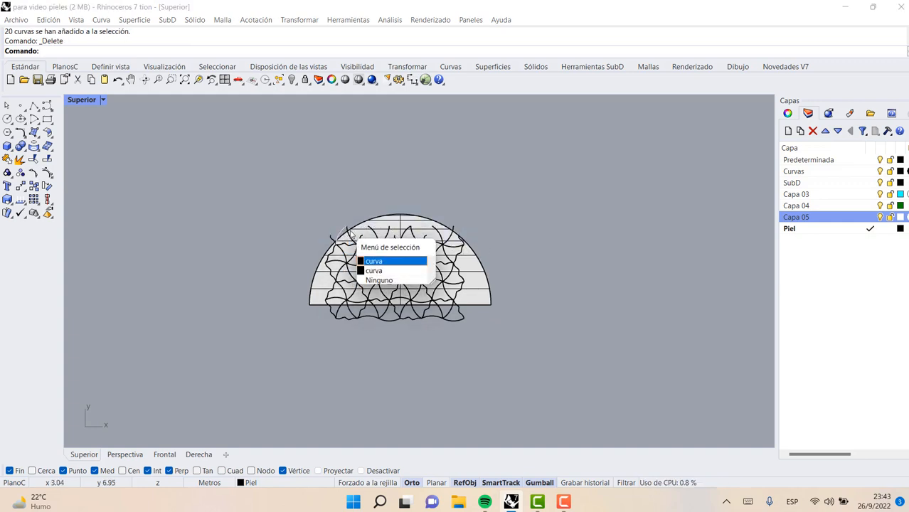
{"action": "left_click", "coordinate": [350, 233]}
{"action": "key", "text": "Delete"}
{"action": "left_click", "coordinate": [331, 236]}
{"action": "key", "text": "Delete"}
Move the remaining pattern curves up and slightly right to sit above the unrolled dome's straight edge
{"action": "left_click_drag", "start_coordinate": [355, 221], "coordinate": [521, 350]}
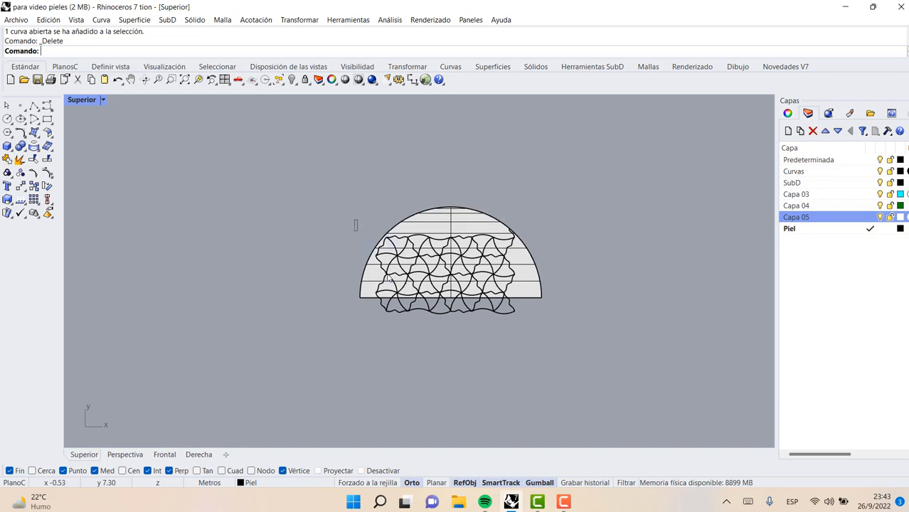
{"action": "left_click_drag", "start_coordinate": [447, 235], "coordinate": [449, 218]}
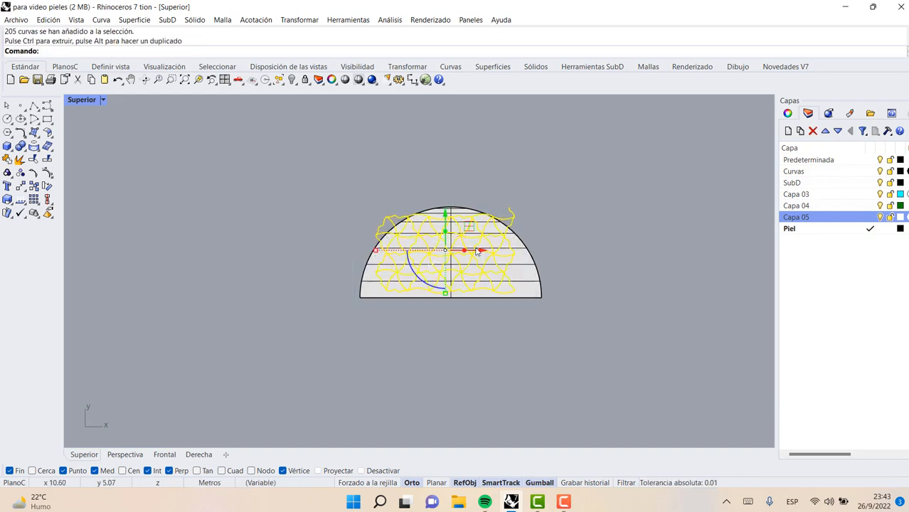
{"action": "left_click_drag", "start_coordinate": [482, 250], "coordinate": [489, 251]}
{"action": "left_click", "coordinate": [495, 203]}
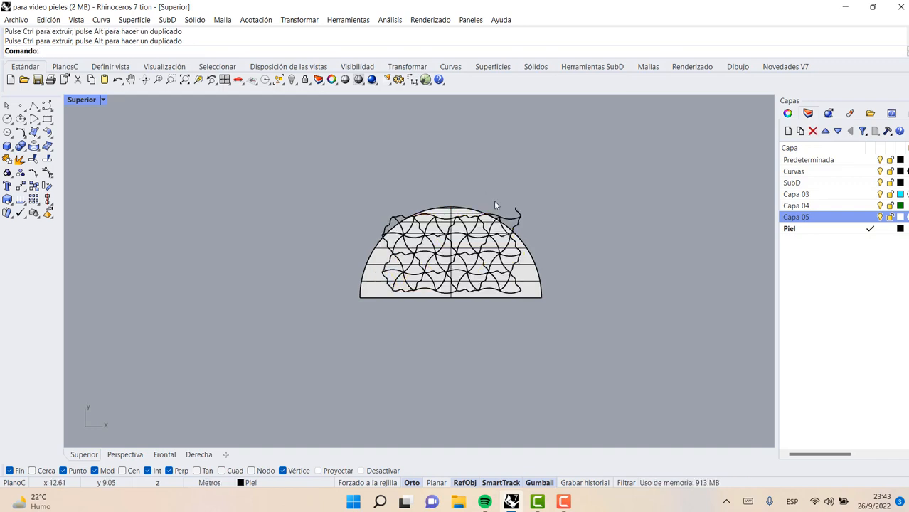
Delete the individual pattern curves that stick out past or crowd the curved edge of the unrolled dome
{"action": "left_click", "coordinate": [390, 223]}
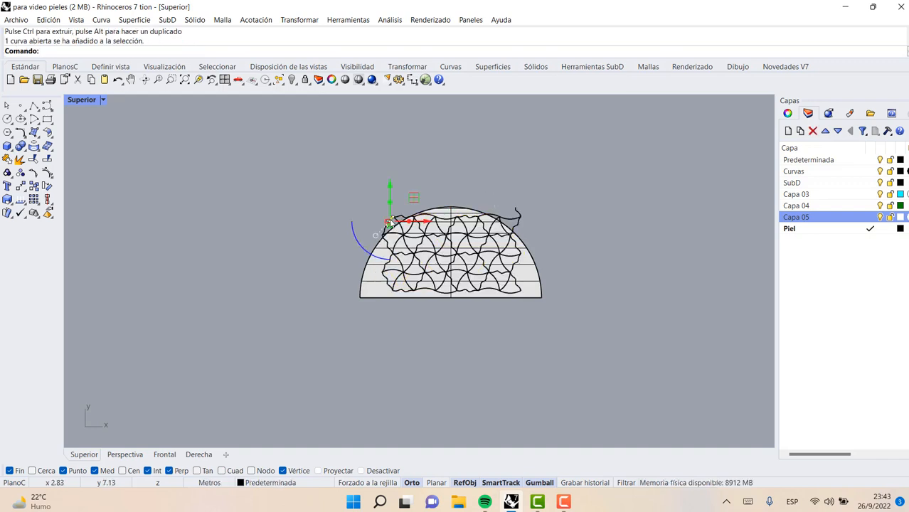
{"action": "key", "text": "Delete"}
{"action": "scroll", "coordinate": [388, 228], "scroll_direction": "up", "scroll_amount": 3}
{"action": "scroll", "coordinate": [388, 228], "scroll_direction": "up", "scroll_amount": 1}
{"action": "left_click", "coordinate": [383, 236]}
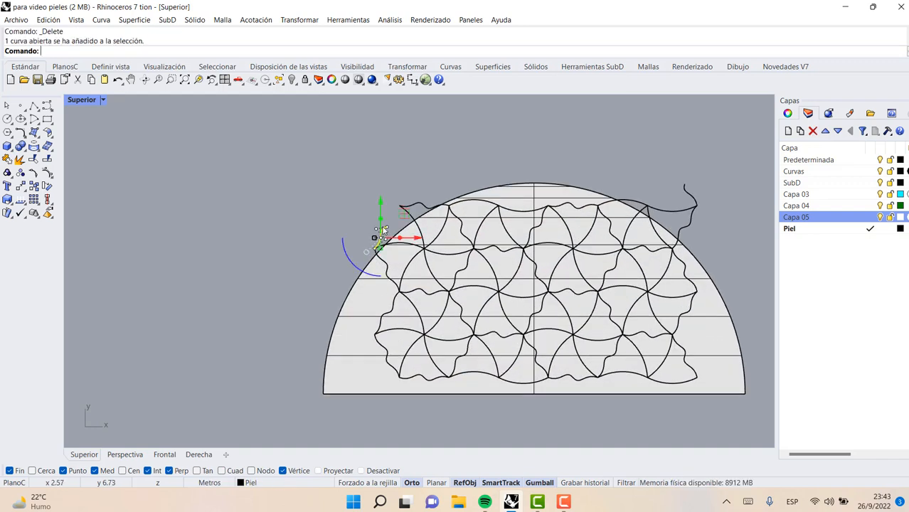
{"action": "key", "text": "Delete"}
{"action": "left_click", "coordinate": [377, 247]}
{"action": "left_click", "coordinate": [379, 254]}
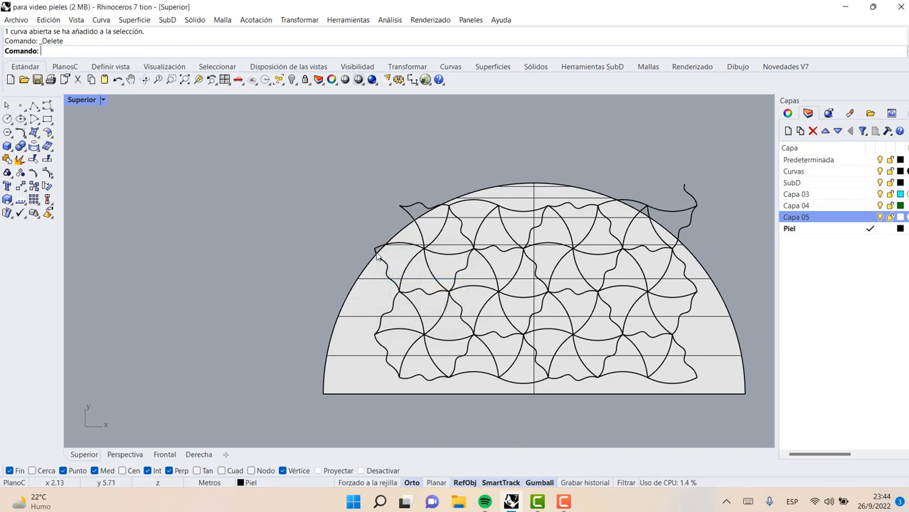
{"action": "left_click", "coordinate": [378, 254]}
{"action": "key", "text": "Delete"}
{"action": "left_click", "coordinate": [377, 248]}
{"action": "key", "text": "Delete"}
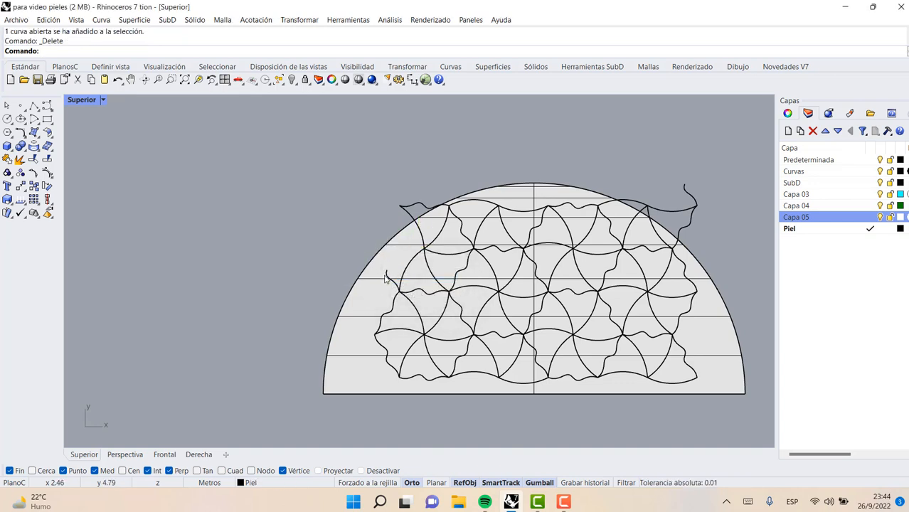
{"action": "left_click", "coordinate": [387, 273]}
{"action": "left_click", "coordinate": [388, 273]}
{"action": "key", "text": "Delete"}
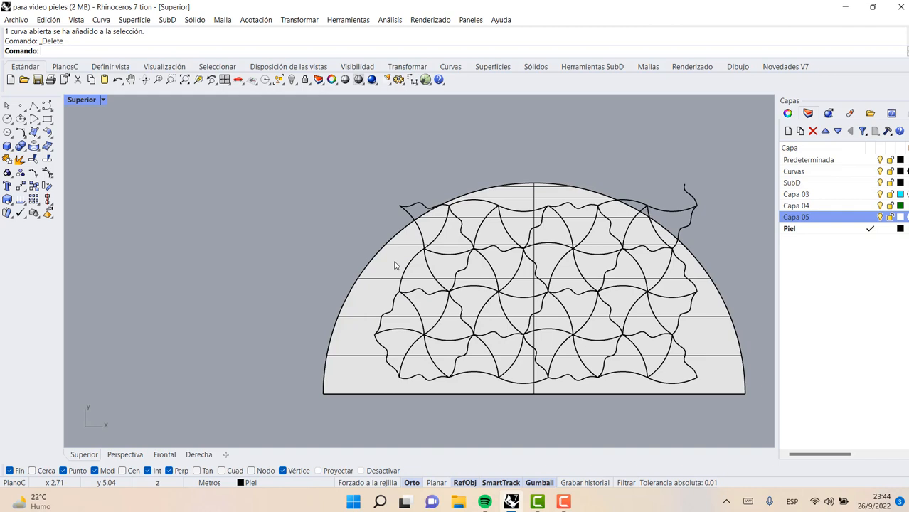
{"action": "left_click", "coordinate": [409, 212]}
{"action": "key", "text": "Delete"}
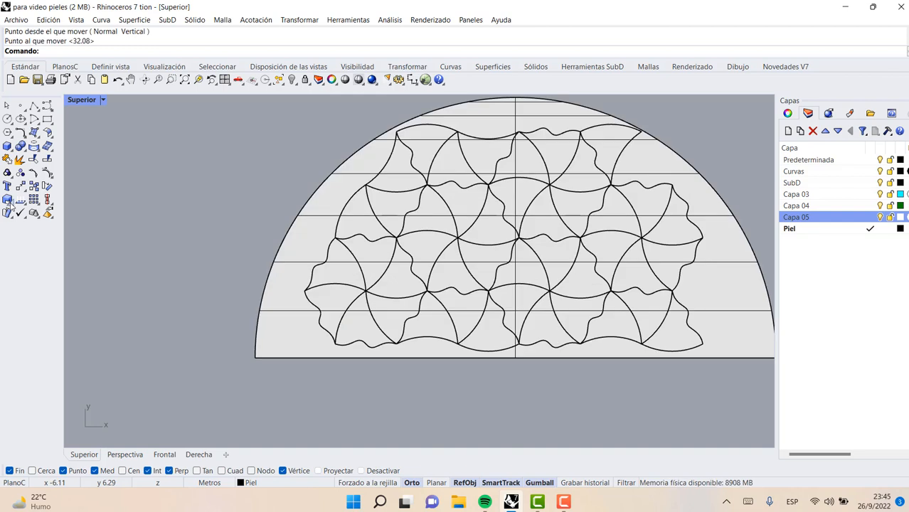
Scale the whole curve pattern in 2D by a factor of .95 from its leftmost point
{"action": "left_click", "coordinate": [11, 203]}
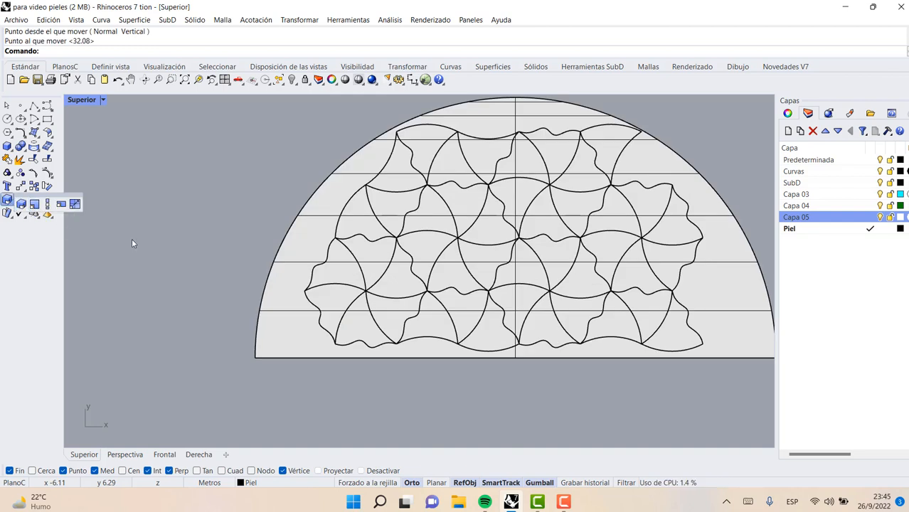
{"action": "scroll", "coordinate": [132, 238], "scroll_direction": "down", "scroll_amount": 1}
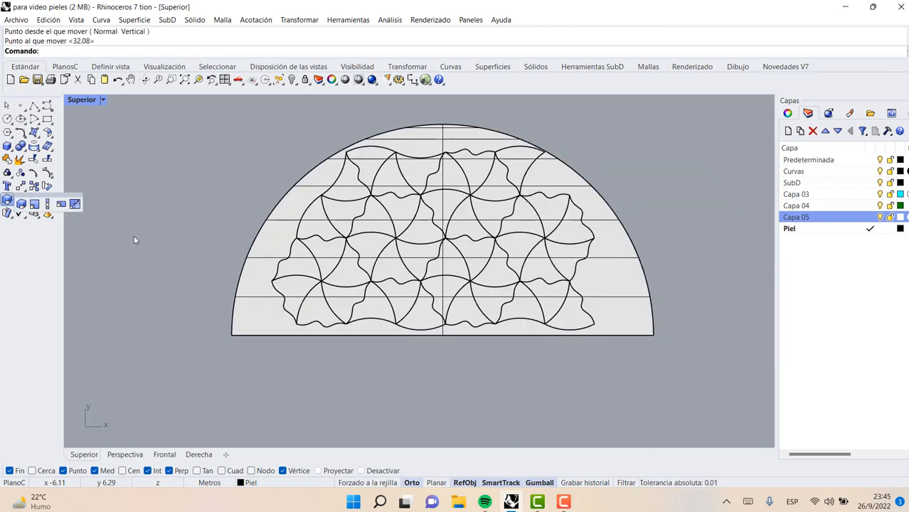
{"action": "left_click", "coordinate": [19, 205]}
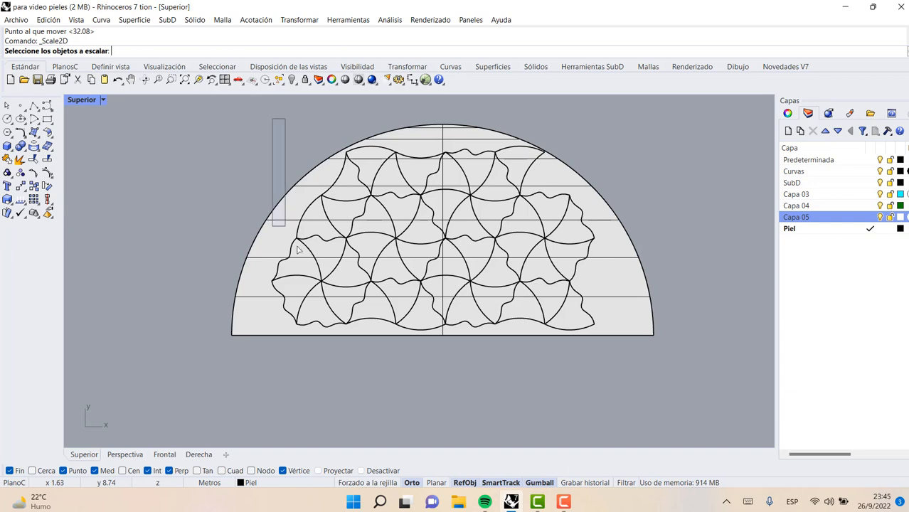
{"action": "left_click_drag", "start_coordinate": [297, 245], "coordinate": [626, 401]}
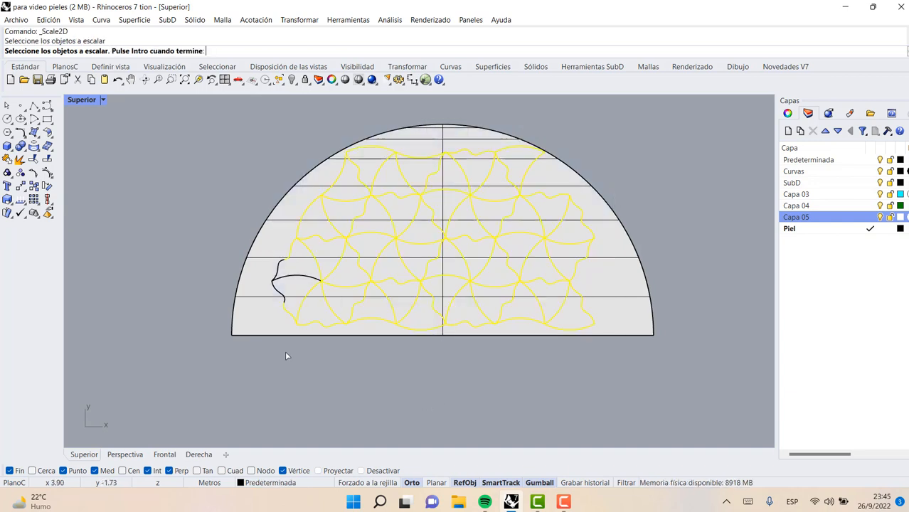
{"action": "left_click_drag", "start_coordinate": [264, 192], "coordinate": [335, 388]}
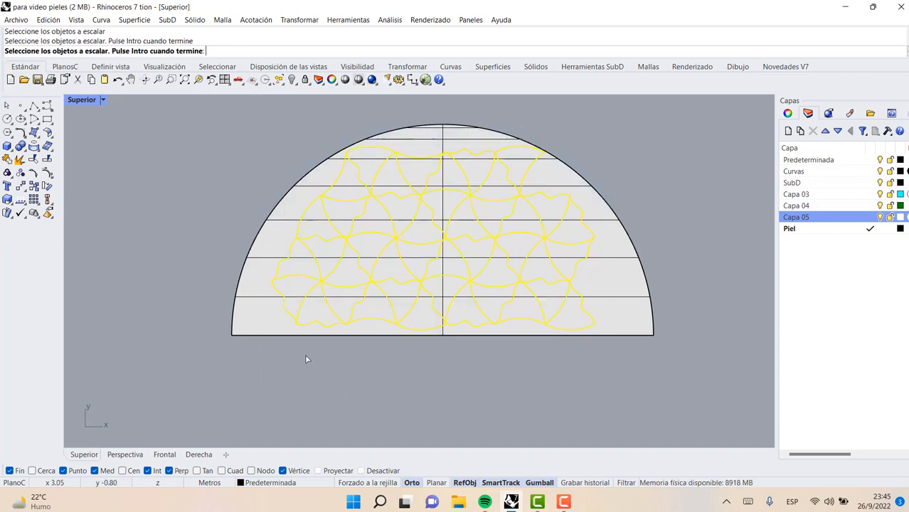
{"action": "scroll", "coordinate": [304, 354], "scroll_direction": "up", "scroll_amount": 3}
{"action": "key", "text": "Return"}
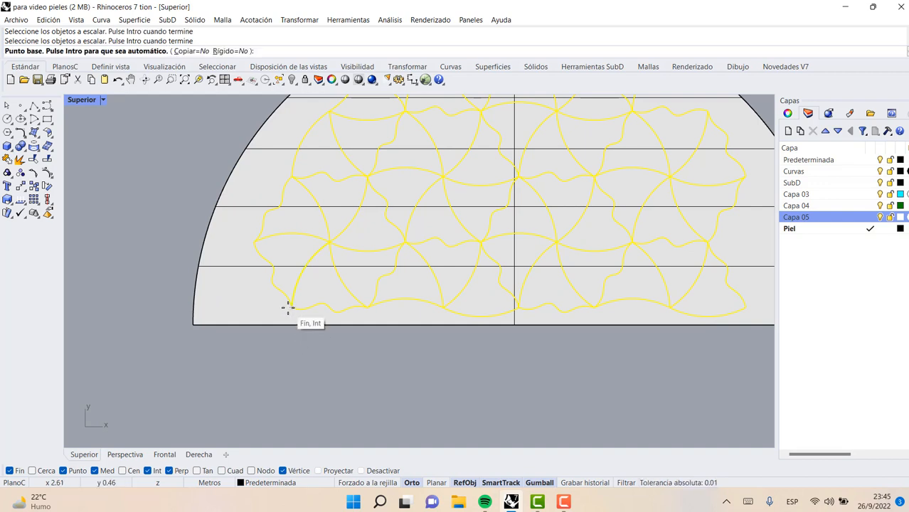
{"action": "left_click", "coordinate": [256, 245]}
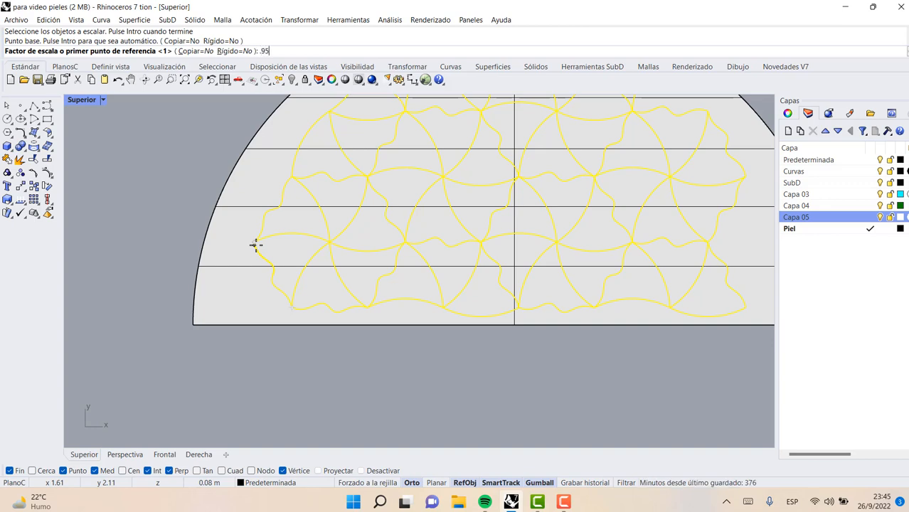
{"action": "key", "text": "Return"}
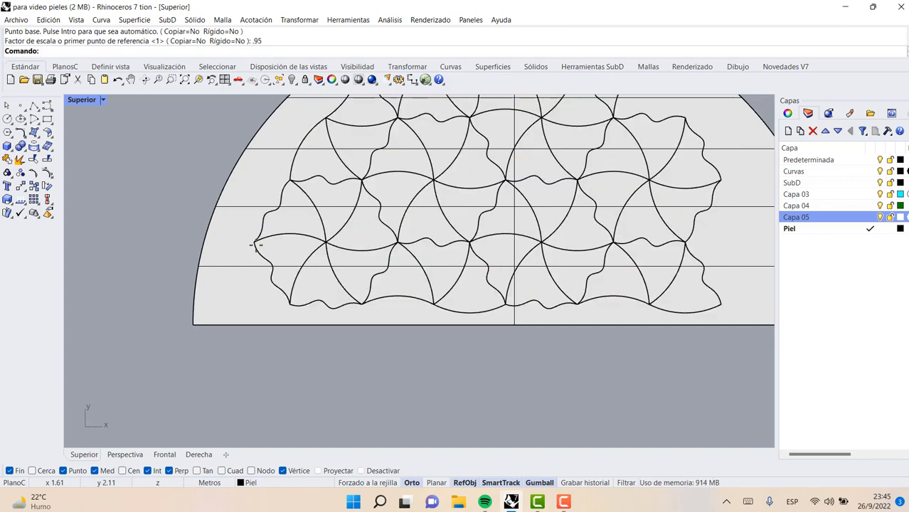
Shift the scaled pattern curves slightly right toward the middle of the unrolled dome
{"action": "scroll", "coordinate": [256, 245], "scroll_direction": "down", "scroll_amount": 6}
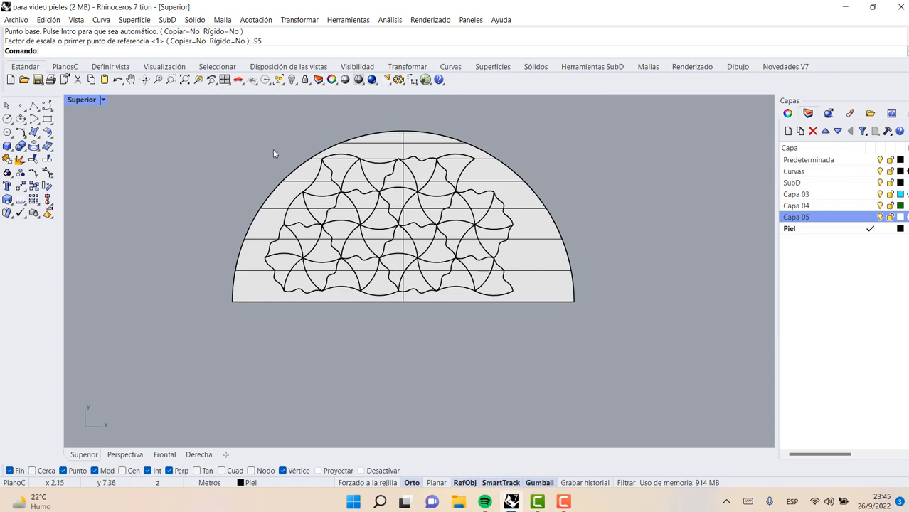
{"action": "left_click_drag", "start_coordinate": [267, 144], "coordinate": [516, 358]}
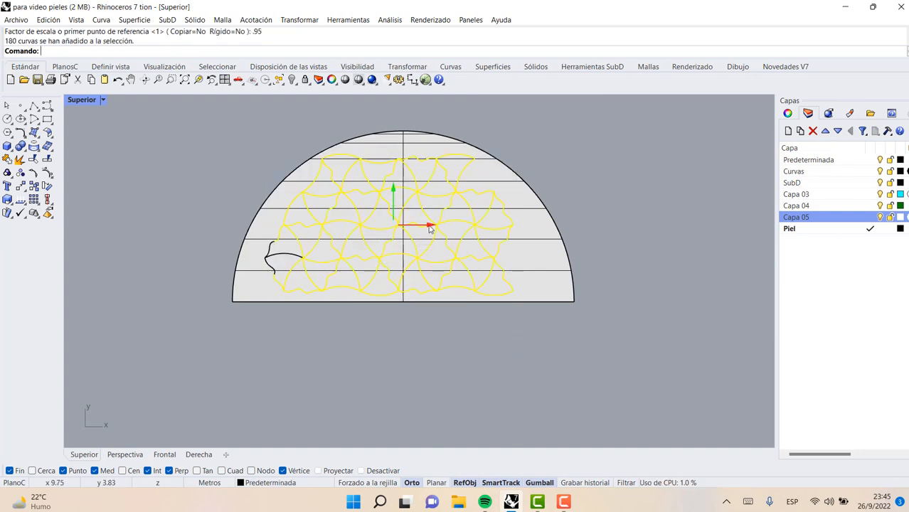
{"action": "left_click_drag", "start_coordinate": [429, 227], "coordinate": [437, 228]}
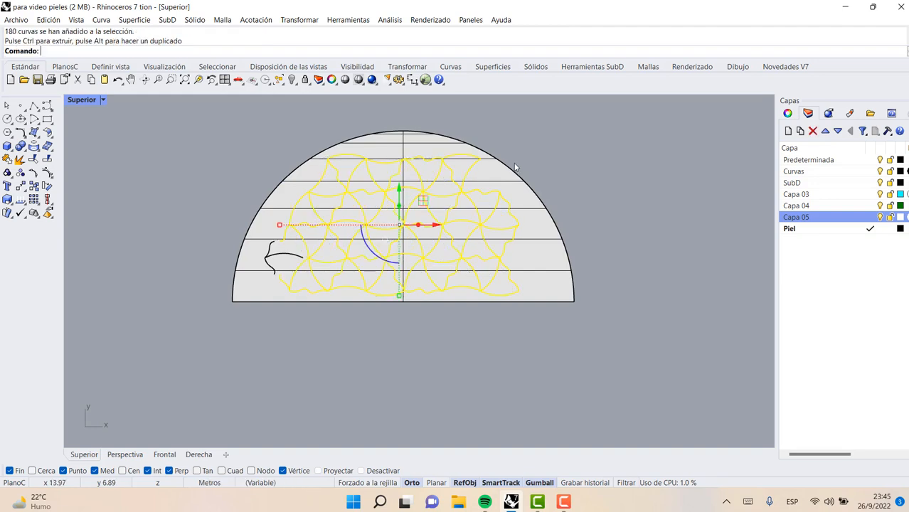
{"action": "key", "text": "Escape"}
{"action": "scroll", "coordinate": [509, 152], "scroll_direction": "up", "scroll_amount": 2}
{"action": "scroll", "coordinate": [610, 178], "scroll_direction": "down", "scroll_amount": 2}
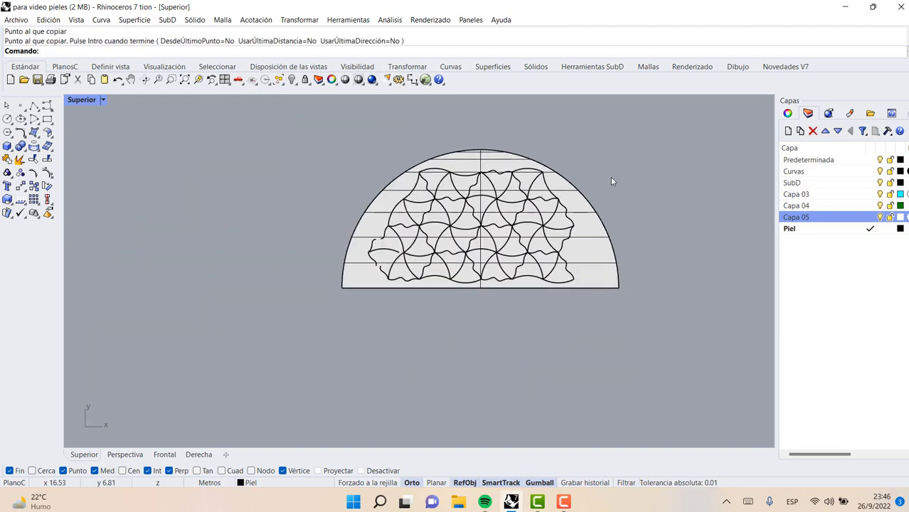
{"action": "scroll", "coordinate": [611, 176], "scroll_direction": "up", "scroll_amount": 2}
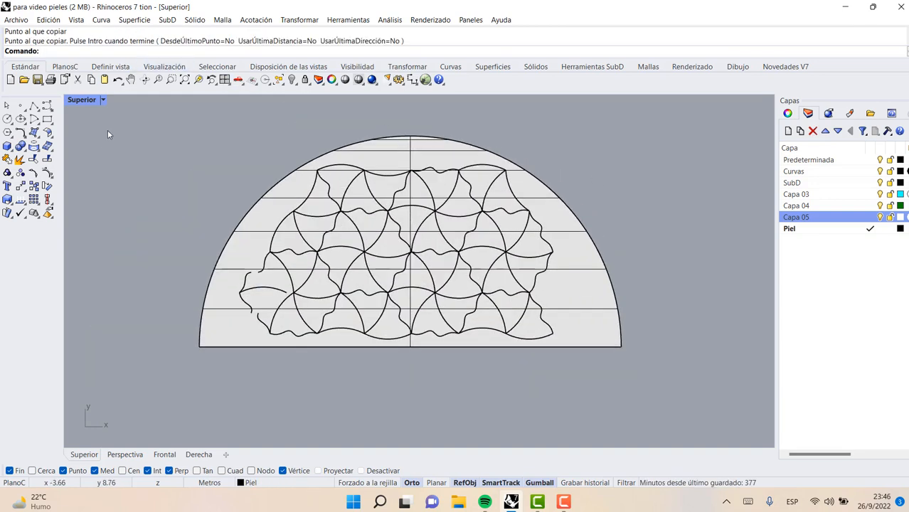
Flow all the flat pattern curves along surface from the unrolled dome base surface onto the 3D dome, matching the corresponding corners
{"action": "left_click", "coordinate": [7, 213]}
{"action": "left_click_drag", "start_coordinate": [228, 135], "coordinate": [585, 400]}
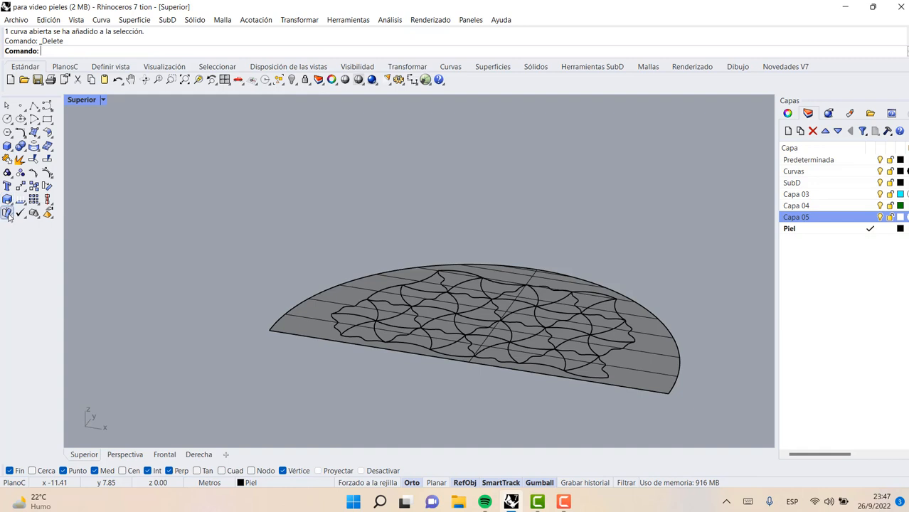
{"action": "left_click", "coordinate": [7, 213]}
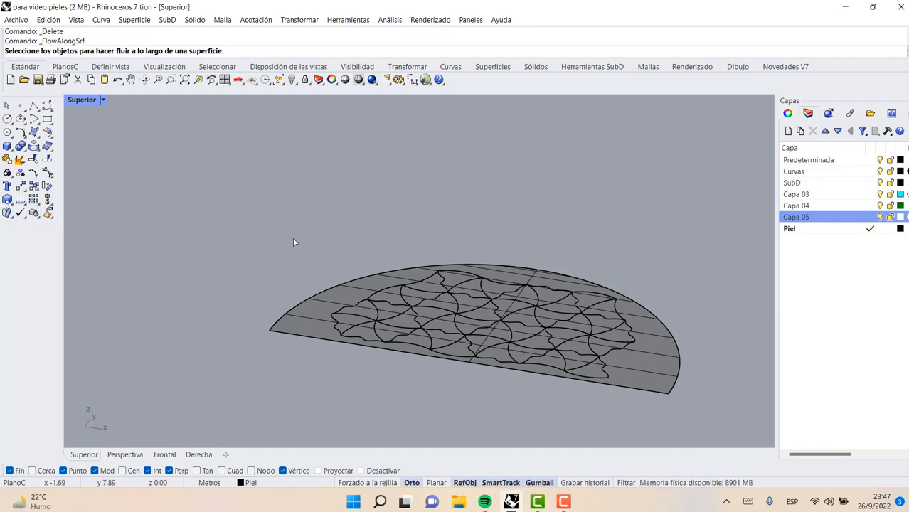
{"action": "left_click_drag", "start_coordinate": [293, 243], "coordinate": [641, 426]}
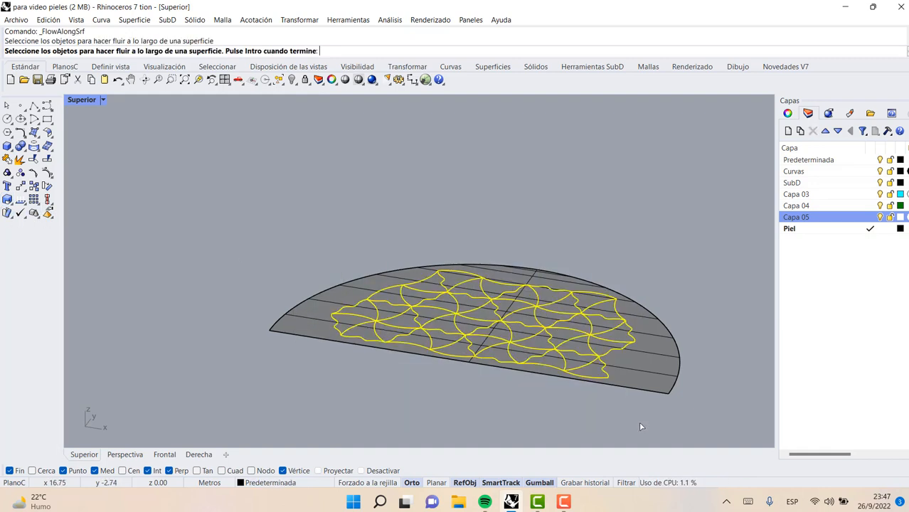
{"action": "key", "text": "Return"}
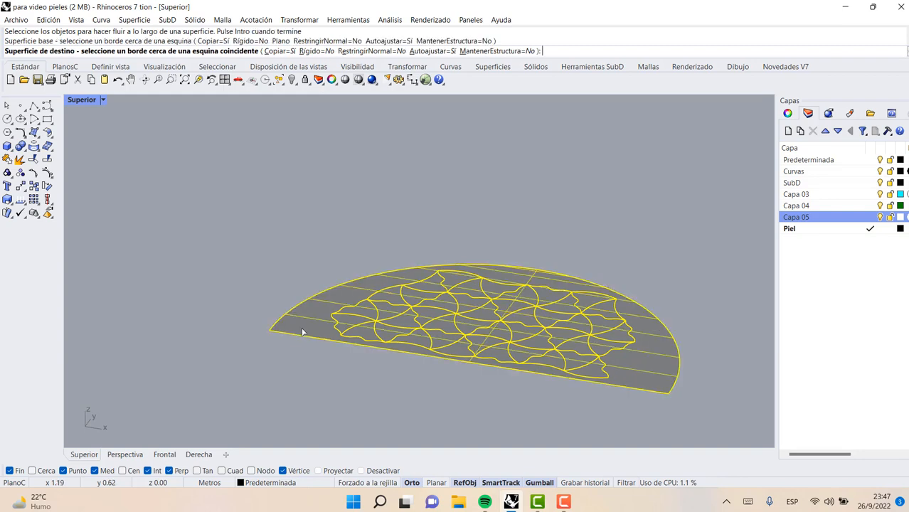
{"action": "left_click", "coordinate": [305, 333]}
{"action": "scroll", "coordinate": [575, 223], "scroll_direction": "down", "scroll_amount": 10}
{"action": "scroll", "coordinate": [575, 223], "scroll_direction": "down", "scroll_amount": 2}
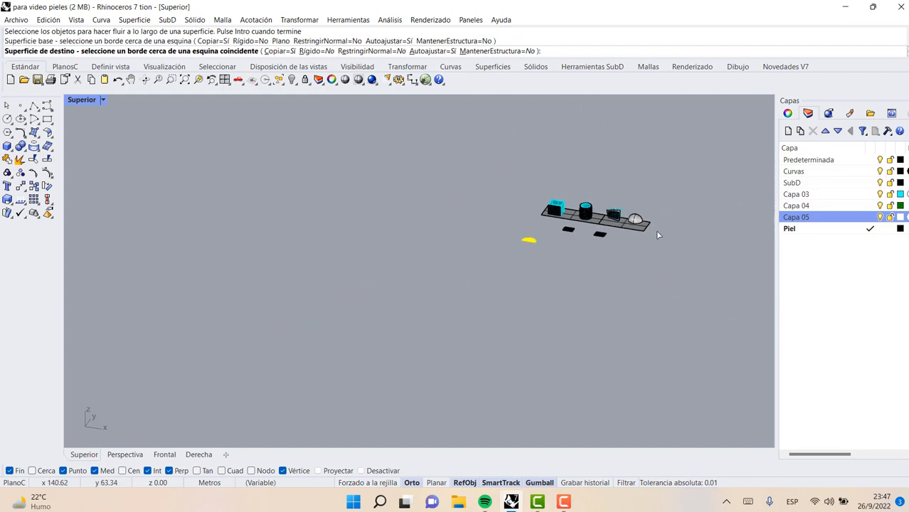
{"action": "scroll", "coordinate": [589, 198], "scroll_direction": "up", "scroll_amount": 15}
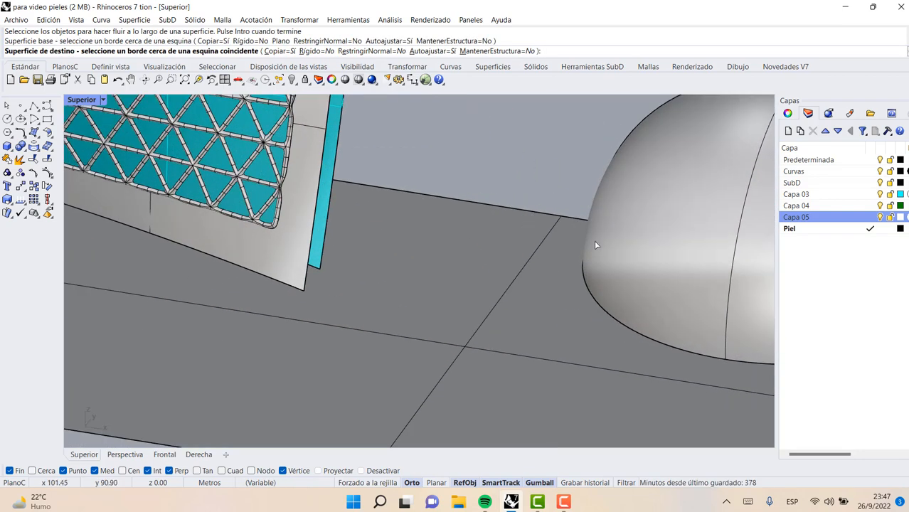
{"action": "left_click", "coordinate": [595, 245]}
{"action": "scroll", "coordinate": [569, 271], "scroll_direction": "down", "scroll_amount": 5}
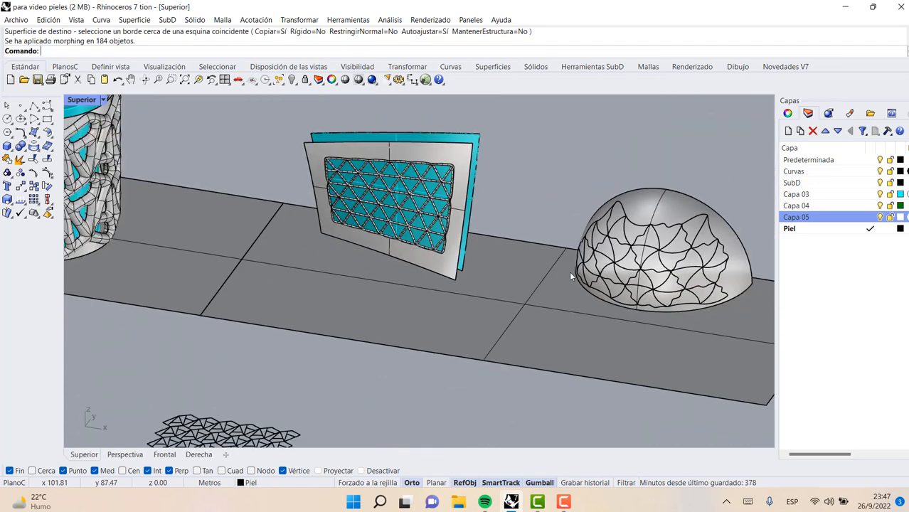
Examine how the flowed pattern curves wrap around the 3D dome from different angles
{"action": "left_click", "coordinate": [144, 79]}
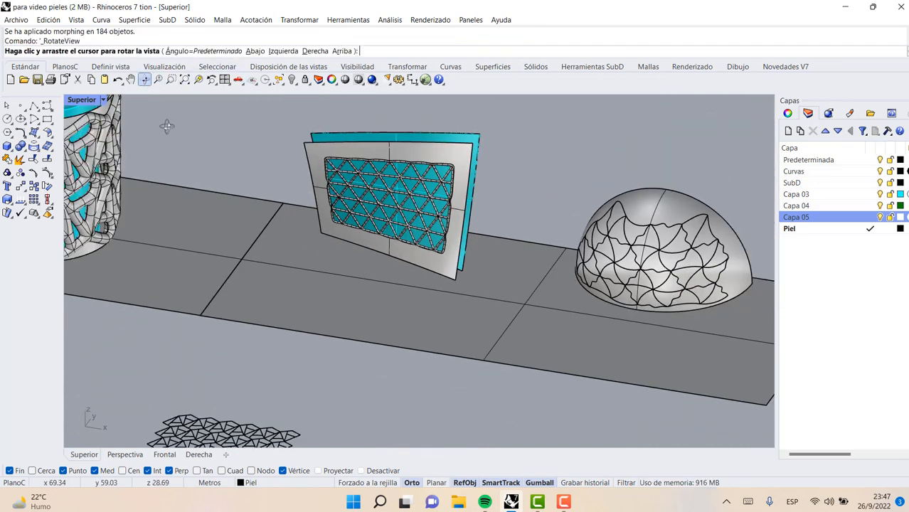
{"action": "left_click_drag", "start_coordinate": [166, 126], "coordinate": [575, 285]}
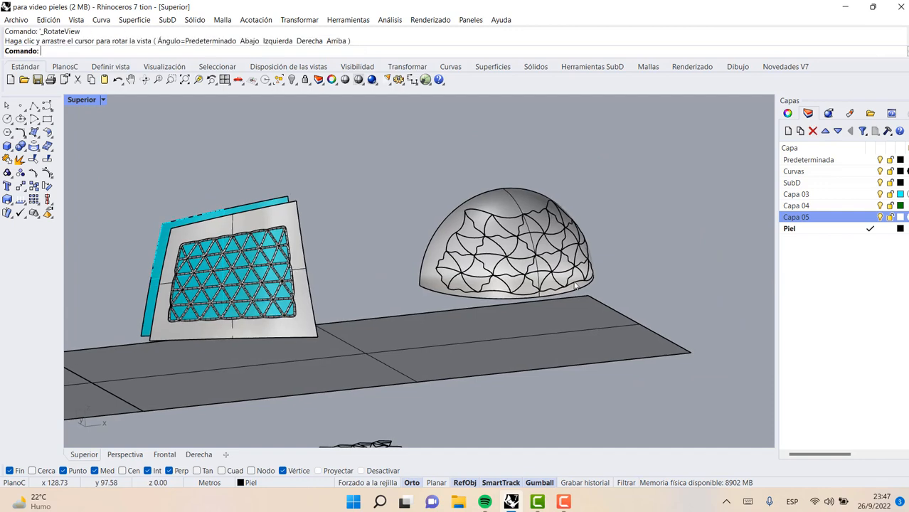
{"action": "scroll", "coordinate": [578, 249], "scroll_direction": "up", "scroll_amount": 3}
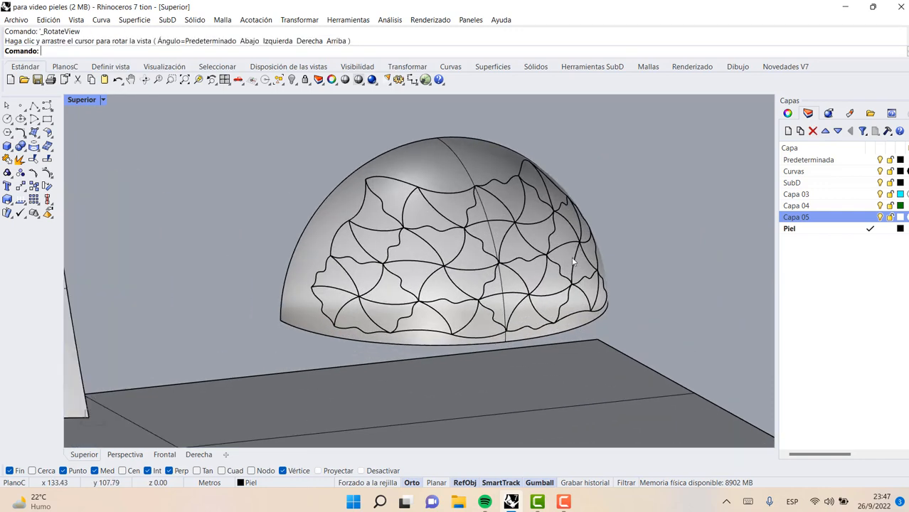
{"action": "left_click", "coordinate": [145, 84]}
{"action": "mouse_move", "coordinate": [217, 205]}
{"action": "left_mouse_down"}
{"action": "mouse_move", "coordinate": [200, 212]}
{"action": "mouse_move", "coordinate": [209, 205]}
{"action": "left_mouse_up"}
{"action": "scroll", "coordinate": [209, 205], "scroll_direction": "down", "scroll_amount": 4}
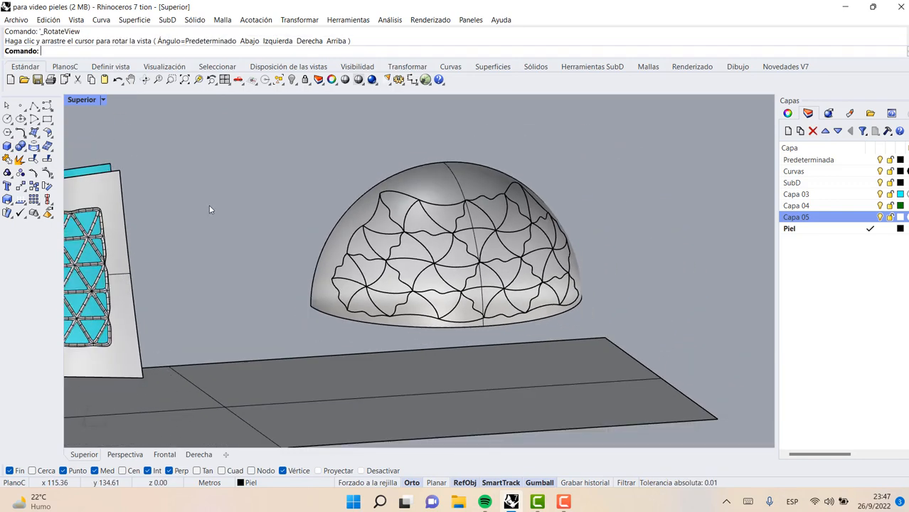
{"action": "scroll", "coordinate": [465, 223], "scroll_direction": "up", "scroll_amount": 4}
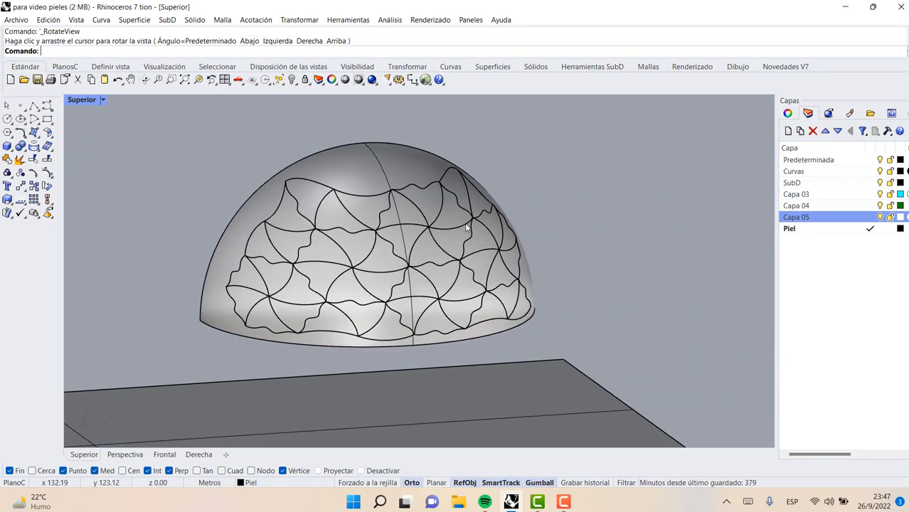
Create a MultiPipe with a radius of 0.5 from all the pattern curves on the dome
{"action": "left_click", "coordinate": [599, 69]}
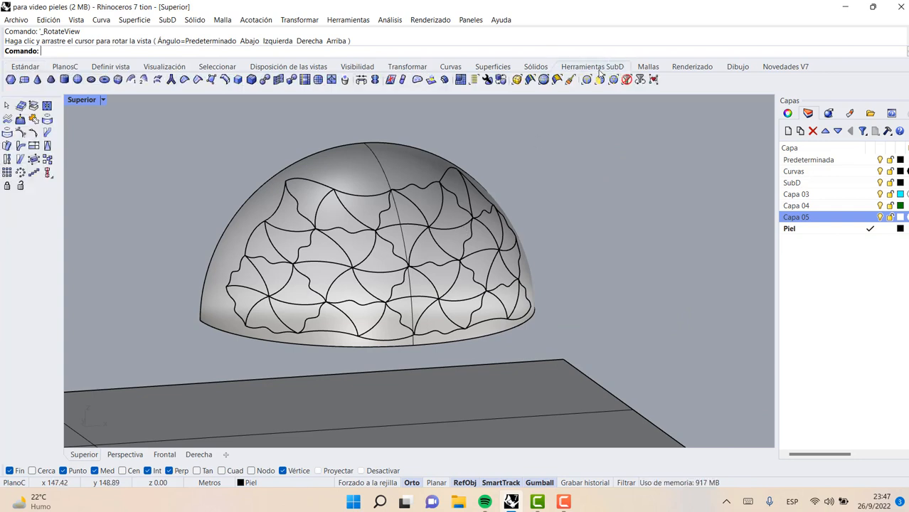
{"action": "left_click", "coordinate": [171, 79]}
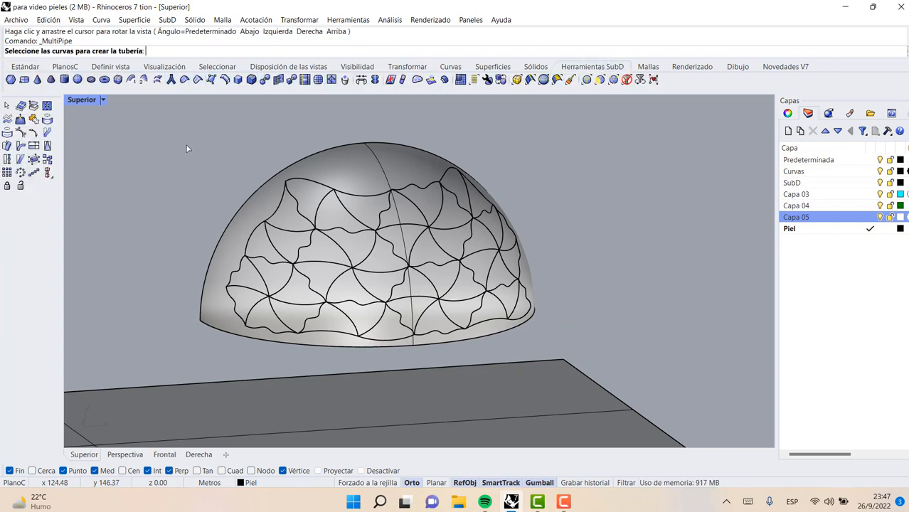
{"action": "left_click_drag", "start_coordinate": [208, 154], "coordinate": [534, 354]}
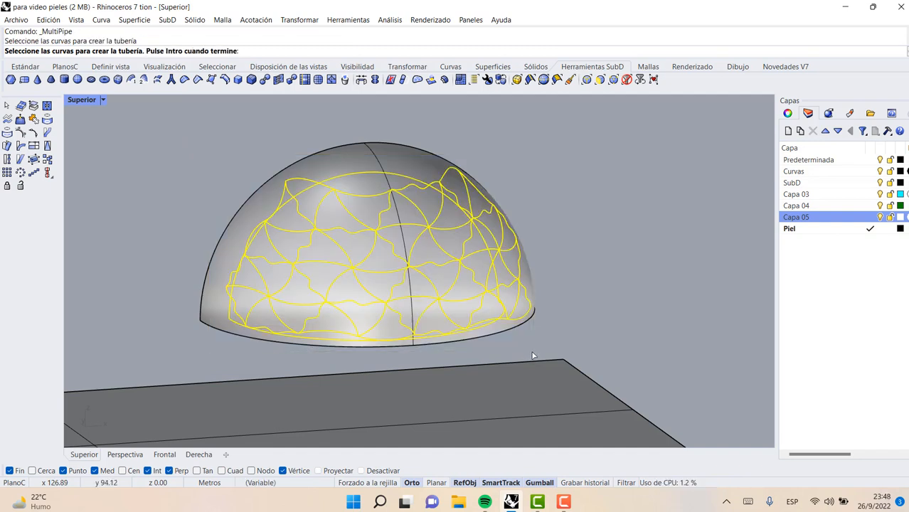
{"action": "key", "text": "Return"}
{"action": "key", "text": "Return"}
{"action": "key", "text": "Return"}
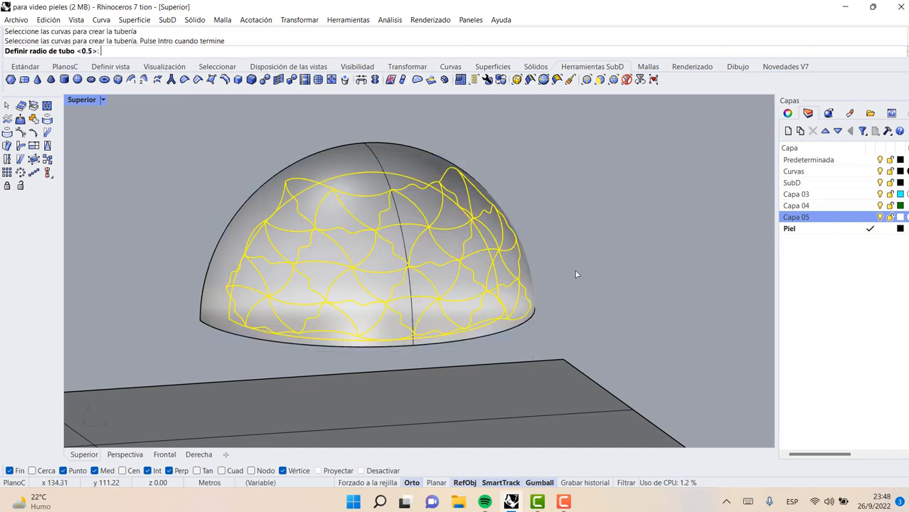
{"action": "key", "text": "Return"}
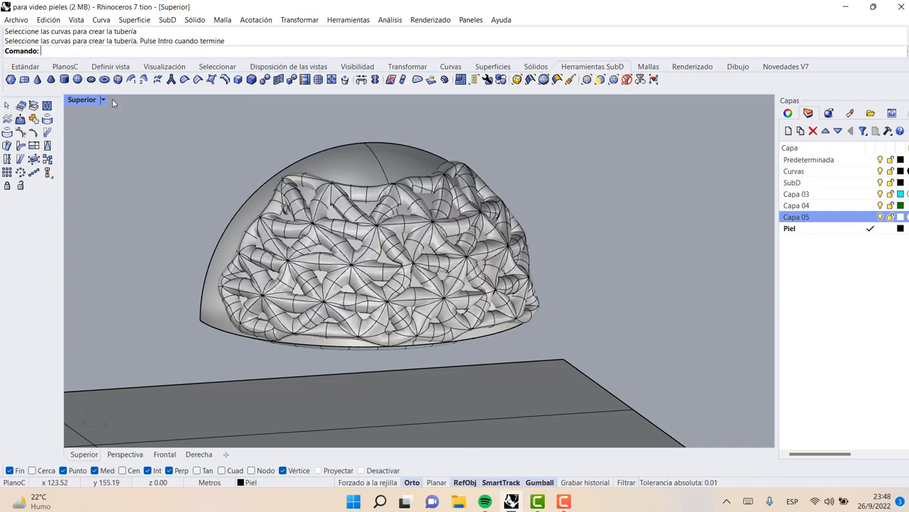
Split the outer dome surface using the MultiPipe lattice as the cutting object
{"action": "left_click", "coordinate": [26, 67]}
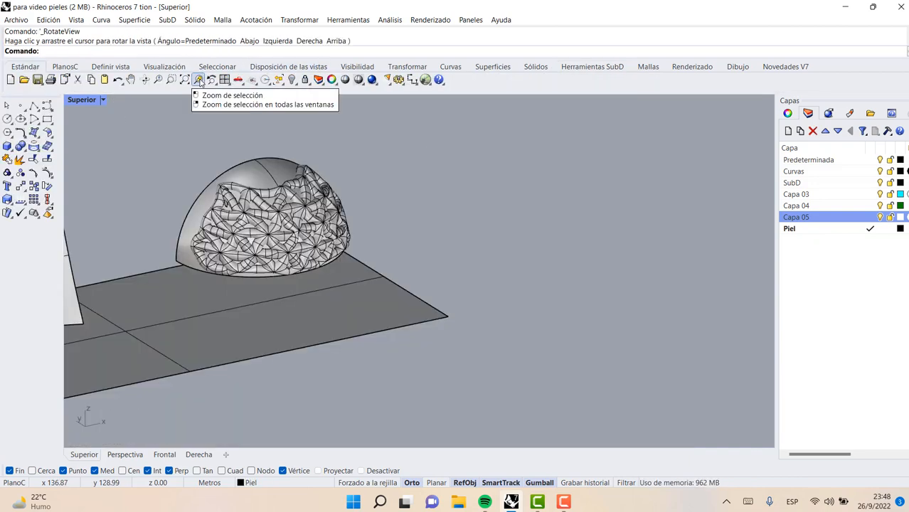
{"action": "left_click", "coordinate": [200, 80]}
{"action": "left_click_drag", "start_coordinate": [170, 140], "coordinate": [350, 306]}
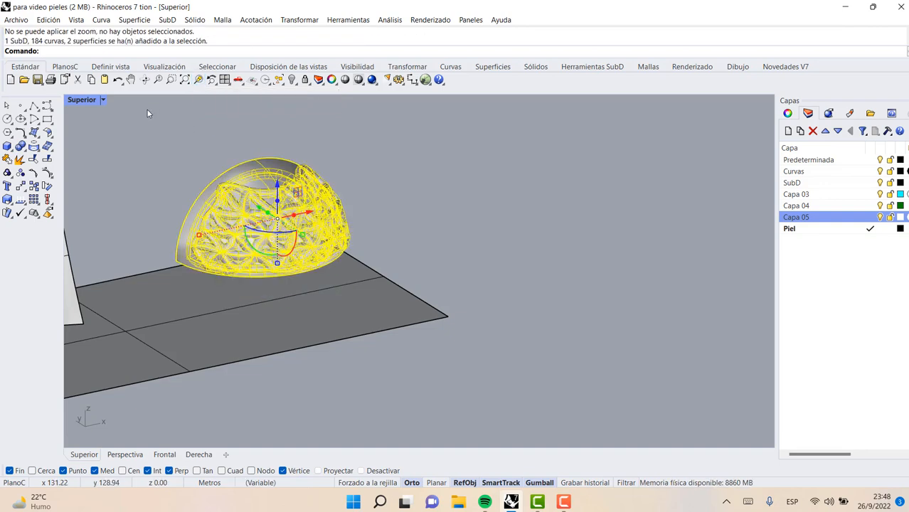
{"action": "right_click", "coordinate": [145, 114]}
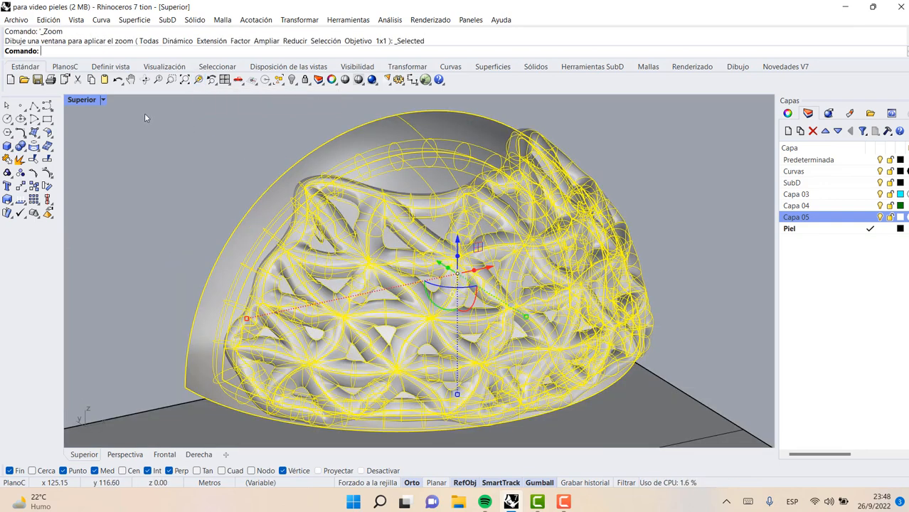
{"action": "left_click", "coordinate": [154, 175]}
{"action": "right_click_drag", "start_coordinate": [154, 175], "coordinate": [213, 198]}
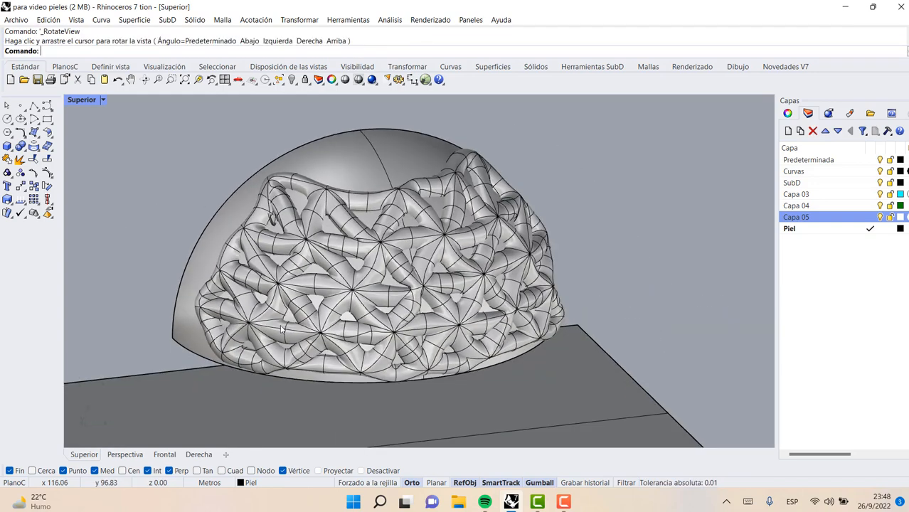
{"action": "scroll", "coordinate": [282, 331], "scroll_direction": "up", "scroll_amount": 2}
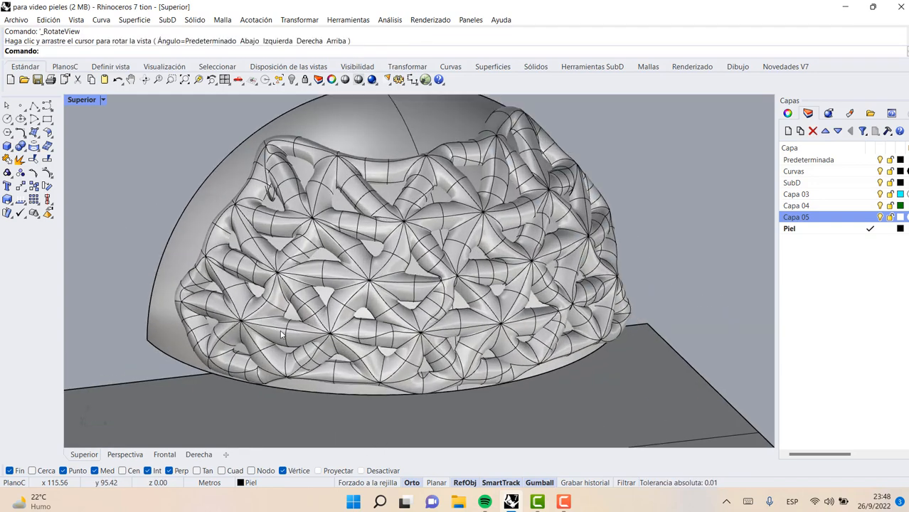
{"action": "left_click", "coordinate": [47, 161]}
{"action": "left_click", "coordinate": [330, 131]}
{"action": "right_click", "coordinate": [328, 132]}
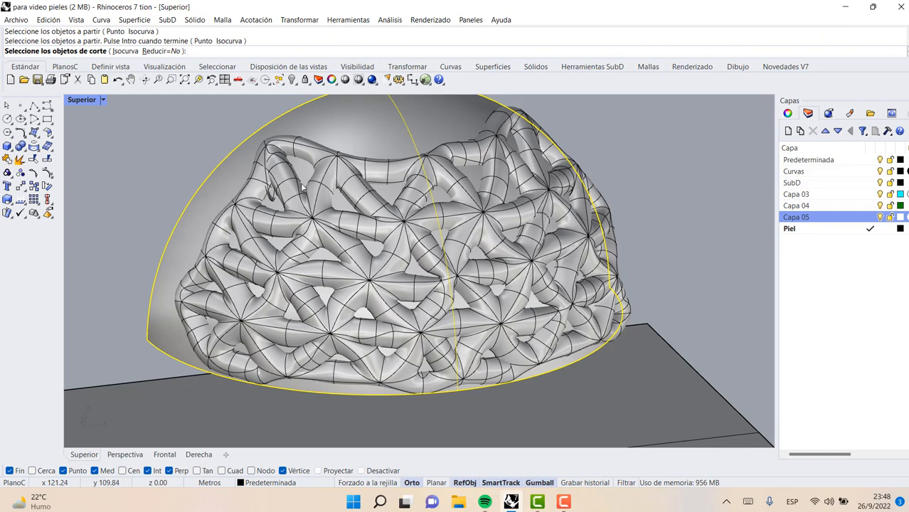
{"action": "left_click", "coordinate": [323, 205]}
{"action": "right_click", "coordinate": [324, 205]}
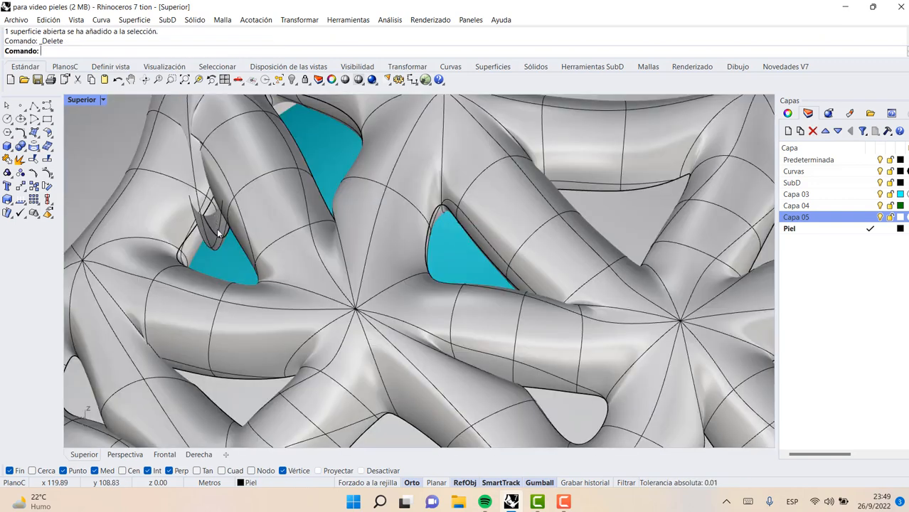
Delete the split dome surface pieces inside the upper openings of the lattice
{"action": "left_click", "coordinate": [218, 232]}
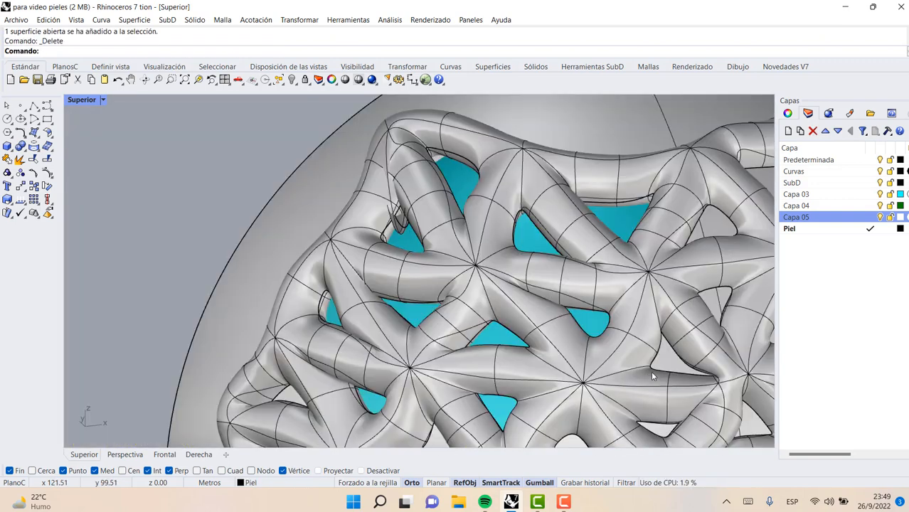
{"action": "left_click", "coordinate": [672, 368]}
{"action": "key", "text": "Delete"}
{"action": "left_click", "coordinate": [715, 300]}
{"action": "key", "text": "Delete"}
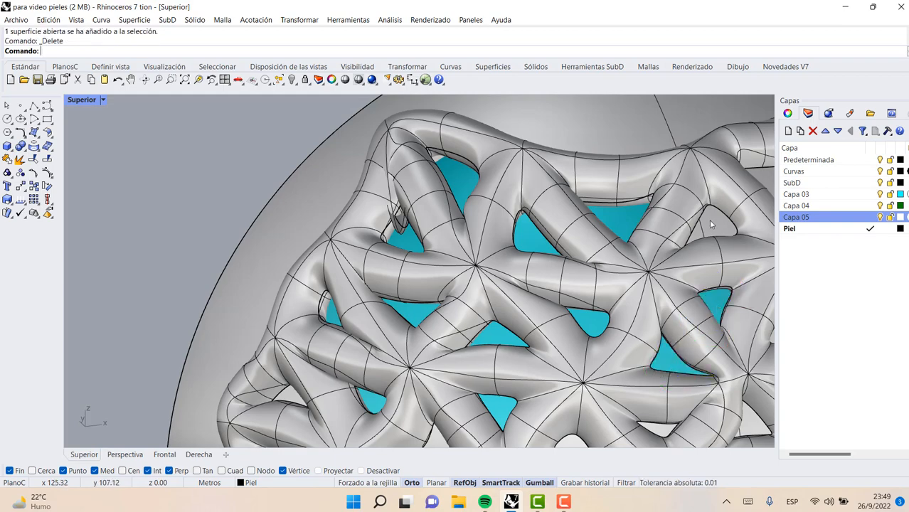
{"action": "left_click", "coordinate": [709, 221]}
{"action": "key", "text": "Delete"}
{"action": "left_click", "coordinate": [668, 246]}
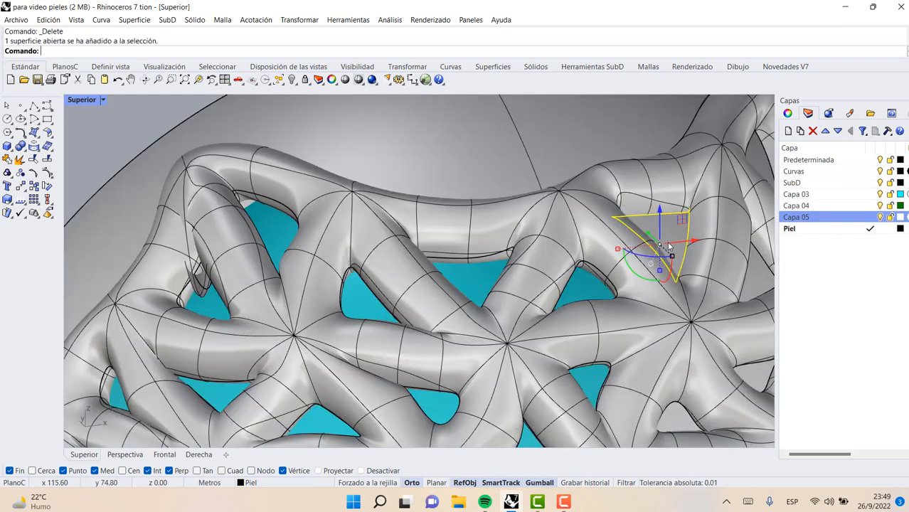
{"action": "key", "text": "Delete"}
Delete the dome surface pieces inside the lattice openings in the lower middle area
{"action": "scroll", "coordinate": [618, 378], "scroll_direction": "down", "scroll_amount": 12}
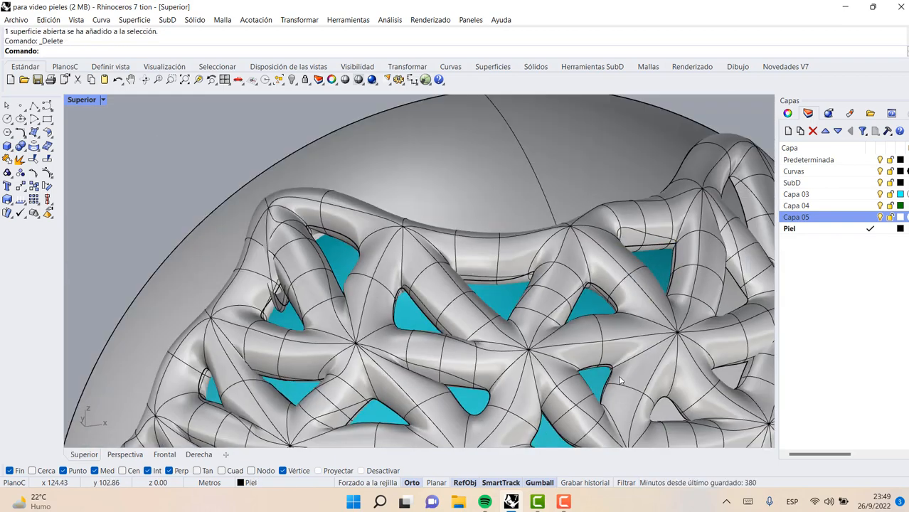
{"action": "scroll", "coordinate": [651, 359], "scroll_direction": "up", "scroll_amount": 10}
{"action": "scroll", "coordinate": [650, 352], "scroll_direction": "up", "scroll_amount": 3}
{"action": "scroll", "coordinate": [650, 348], "scroll_direction": "down", "scroll_amount": 8}
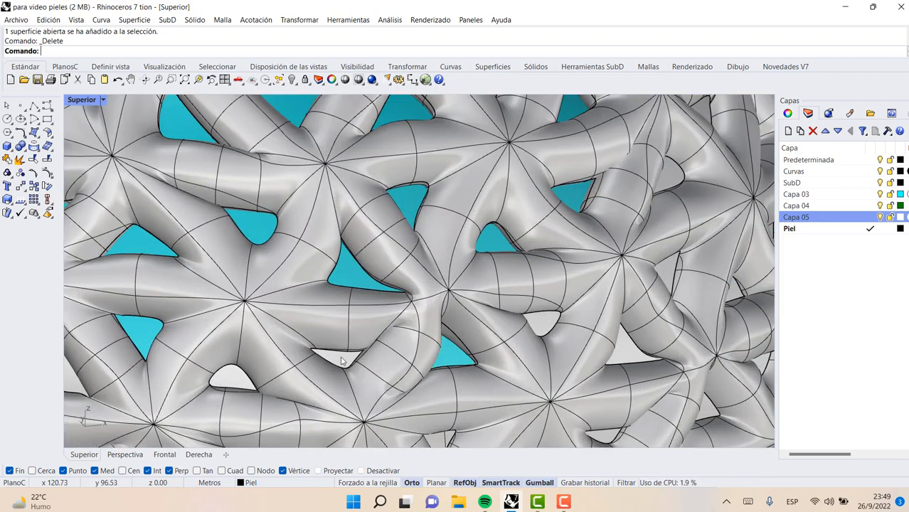
{"action": "left_click", "coordinate": [342, 361]}
{"action": "key", "text": "Delete"}
{"action": "left_click", "coordinate": [240, 382]}
{"action": "key", "text": "Delete"}
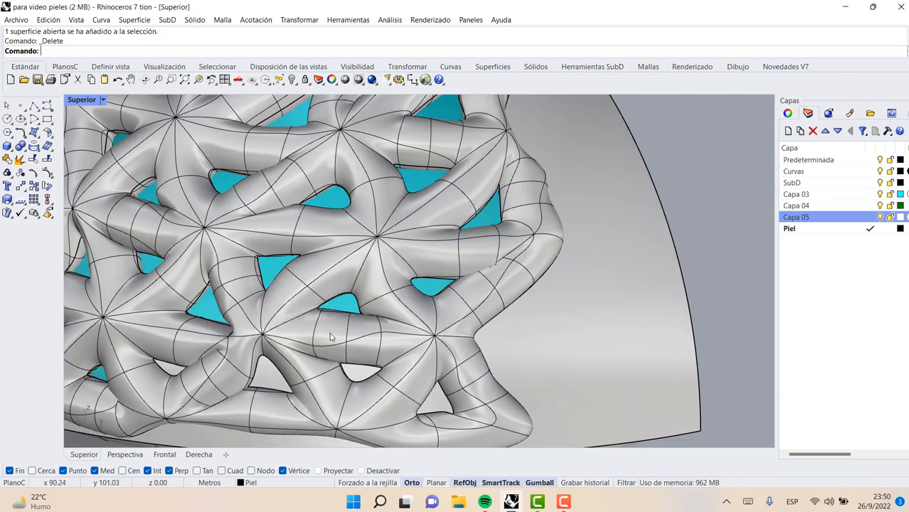
Delete the remaining dome surface pieces inside the bottom row of lattice openings on the dome's side
{"action": "left_click", "coordinate": [278, 382]}
{"action": "key", "text": "Delete"}
{"action": "left_click", "coordinate": [355, 374]}
{"action": "key", "text": "Delete"}
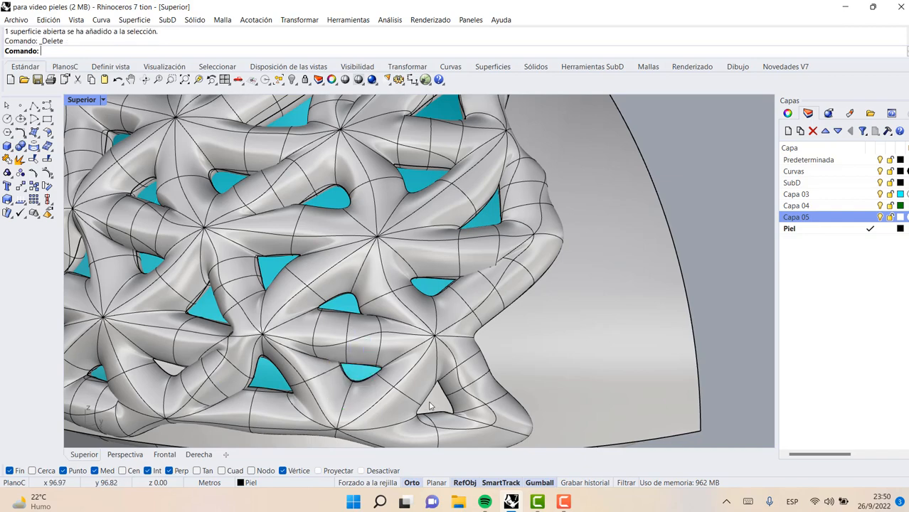
{"action": "left_click", "coordinate": [432, 405]}
{"action": "key", "text": "Delete"}
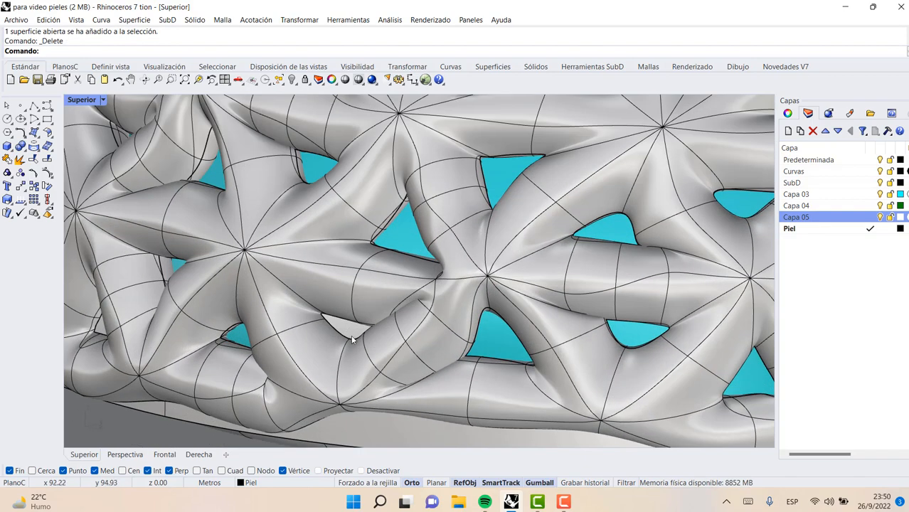
{"action": "left_click", "coordinate": [352, 340]}
{"action": "key", "text": "Delete"}
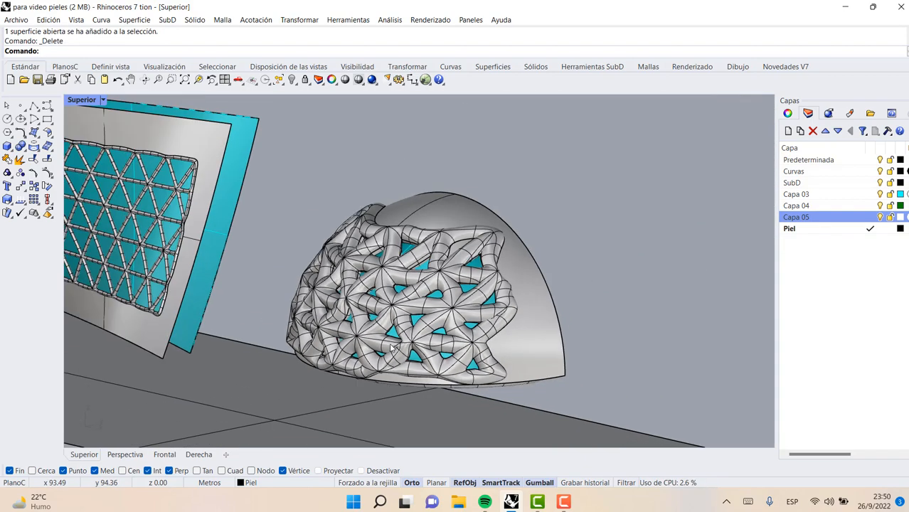
{"action": "left_click", "coordinate": [144, 79]}
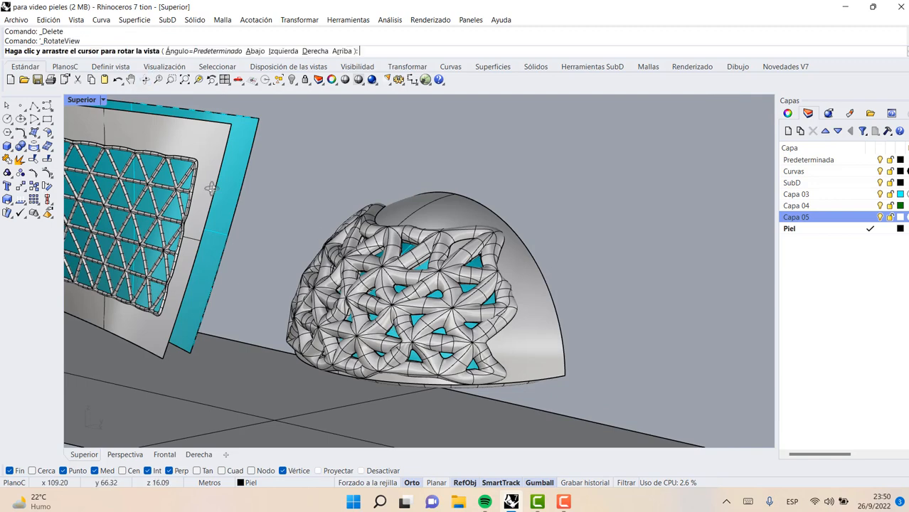
{"action": "left_click_drag", "start_coordinate": [212, 189], "coordinate": [328, 199]}
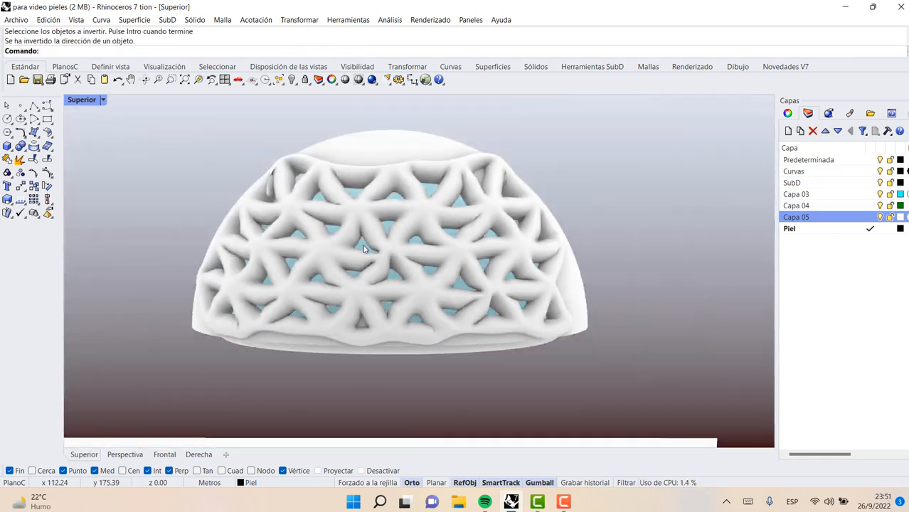
Examine the finished dome and view all four lattice-skinned models together along the base strip from an angled view
{"action": "left_click", "coordinate": [144, 79]}
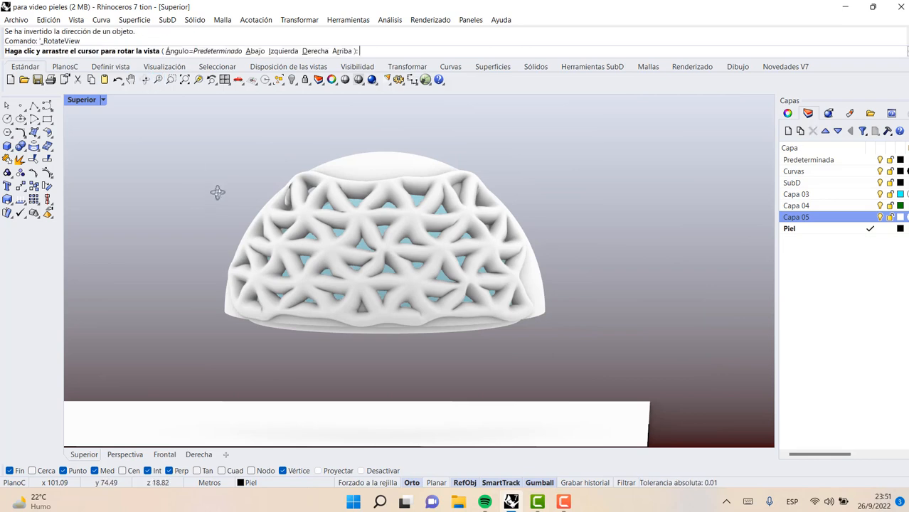
{"action": "left_click_drag", "start_coordinate": [217, 193], "coordinate": [186, 229]}
{"action": "scroll", "coordinate": [199, 250], "scroll_direction": "down", "scroll_amount": 8}
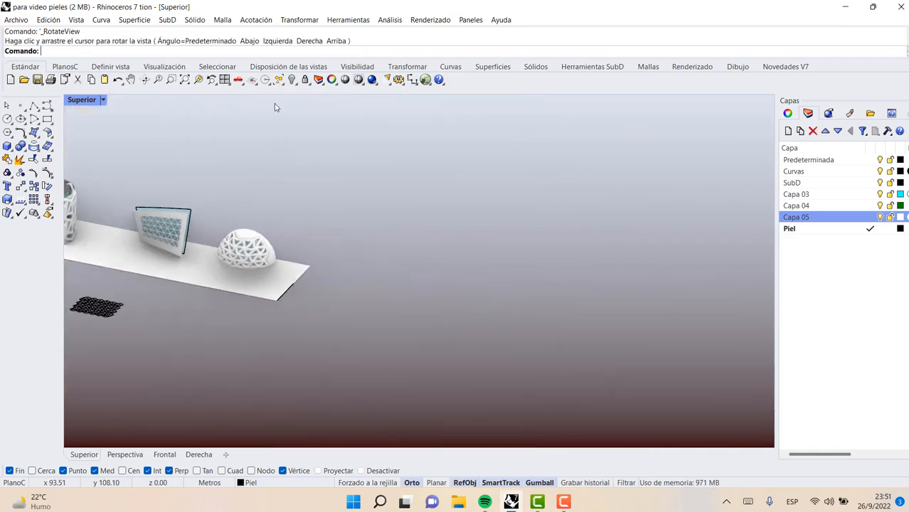
{"action": "left_click", "coordinate": [131, 79]}
{"action": "left_click_drag", "start_coordinate": [179, 194], "coordinate": [480, 229]}
{"action": "scroll", "coordinate": [482, 232], "scroll_direction": "up", "scroll_amount": 3}
{"action": "scroll", "coordinate": [484, 232], "scroll_direction": "up", "scroll_amount": 2}
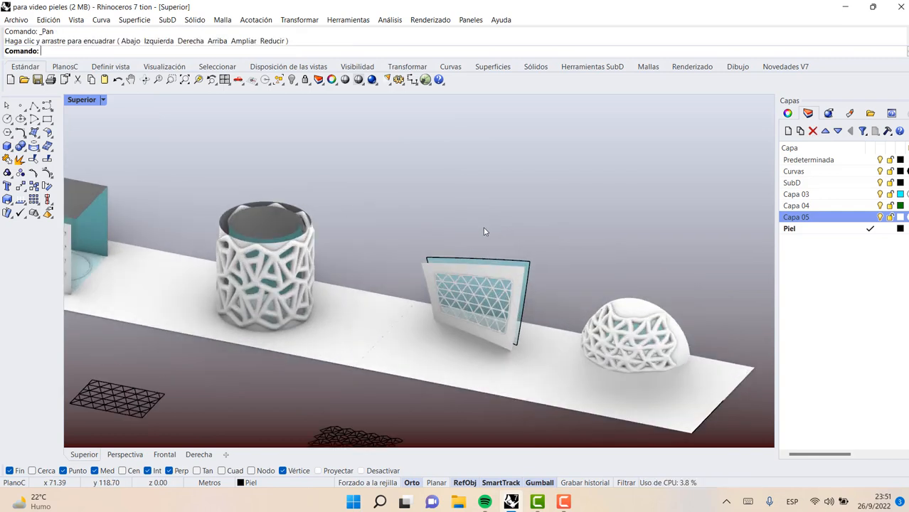
{"action": "scroll", "coordinate": [486, 231], "scroll_direction": "up", "scroll_amount": 2}
{"action": "scroll", "coordinate": [486, 231], "scroll_direction": "down", "scroll_amount": 5}
{"action": "left_click", "coordinate": [145, 79]}
{"action": "mouse_move", "coordinate": [162, 185]}
{"action": "left_mouse_down"}
{"action": "mouse_move", "coordinate": [177, 171]}
{"action": "mouse_move", "coordinate": [168, 184]}
{"action": "left_mouse_up"}
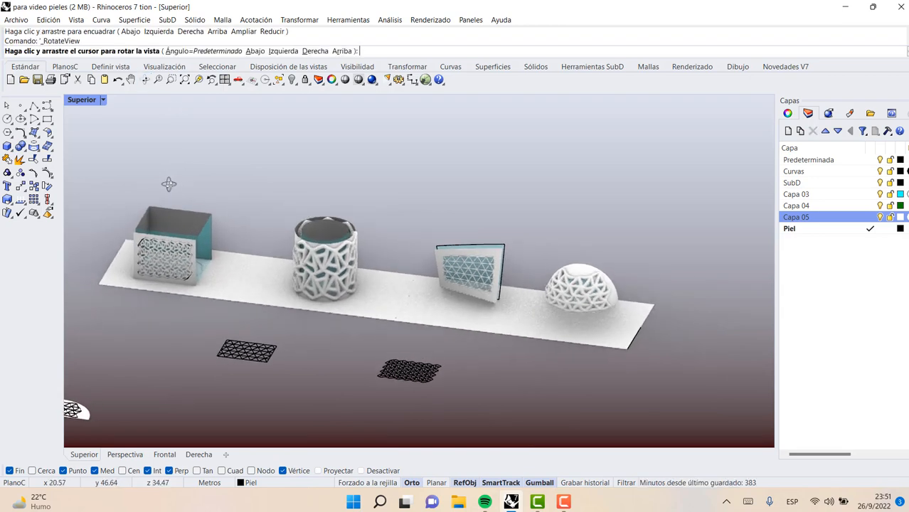
{"action": "key", "text": "Escape"}
Inspect the lattice skins up close one by one: the box façade, the cylinder, the tilted panel and the dome
{"action": "scroll", "coordinate": [161, 249], "scroll_direction": "up", "scroll_amount": 8}
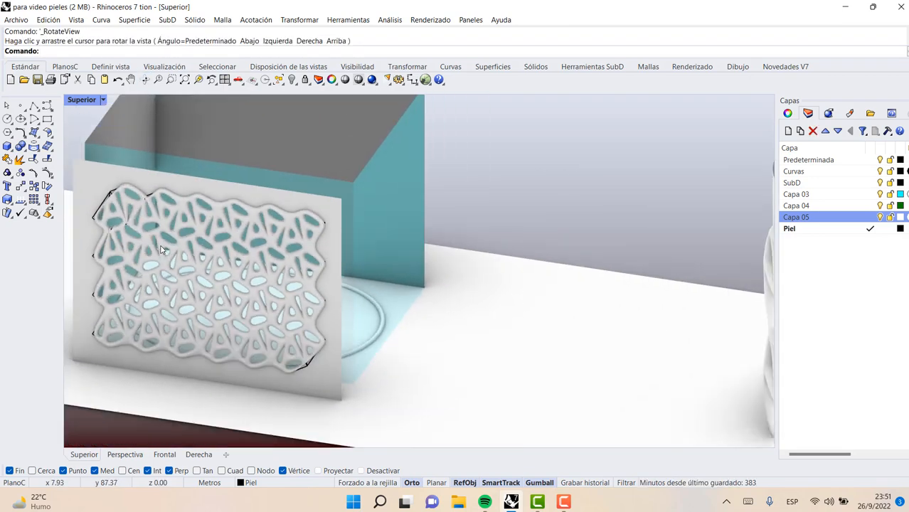
{"action": "scroll", "coordinate": [160, 247], "scroll_direction": "down", "scroll_amount": 8}
{"action": "scroll", "coordinate": [384, 279], "scroll_direction": "up", "scroll_amount": 8}
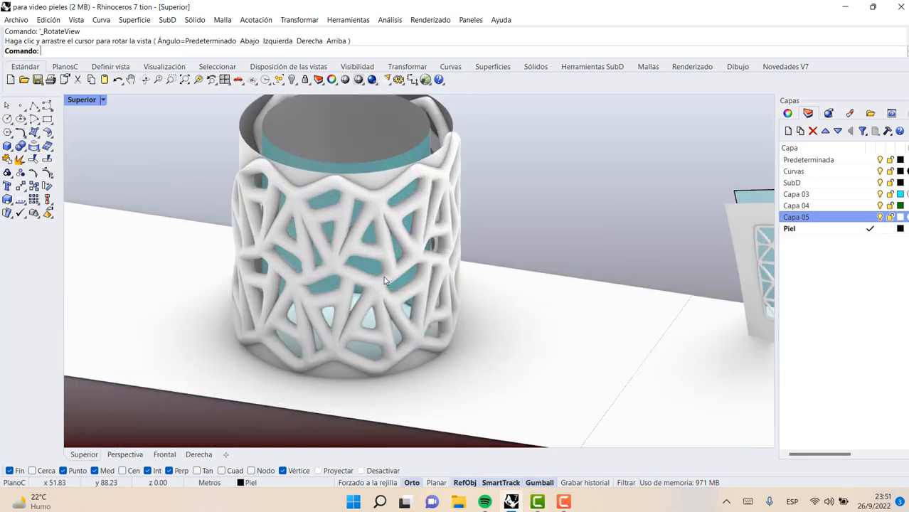
{"action": "scroll", "coordinate": [384, 279], "scroll_direction": "down", "scroll_amount": 8}
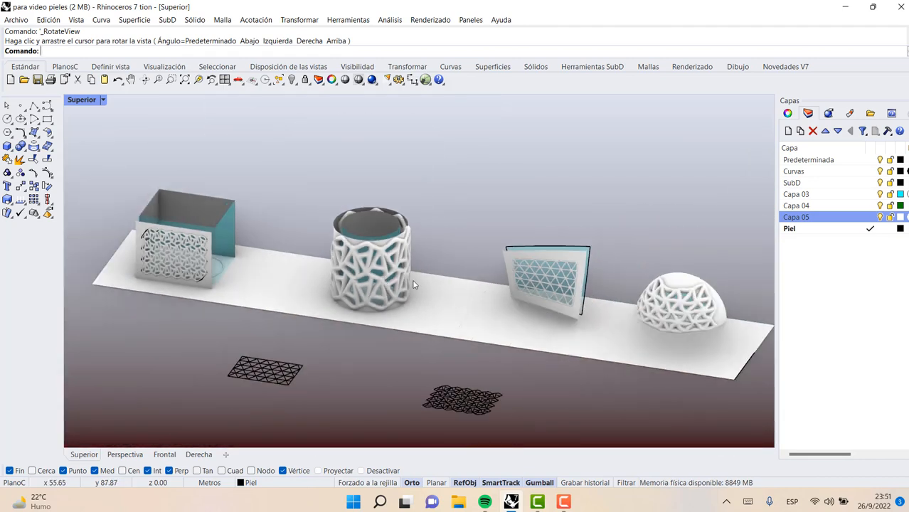
{"action": "scroll", "coordinate": [588, 283], "scroll_direction": "up", "scroll_amount": 8}
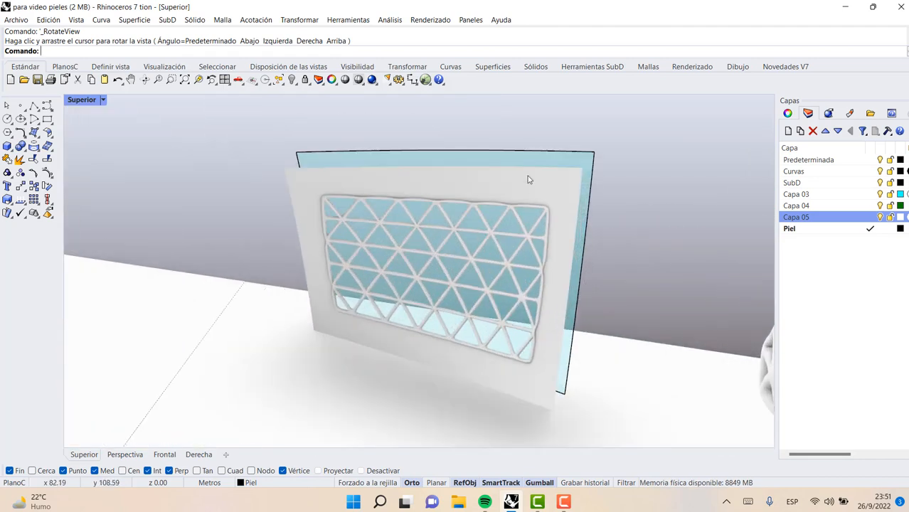
{"action": "scroll", "coordinate": [528, 179], "scroll_direction": "down", "scroll_amount": 2}
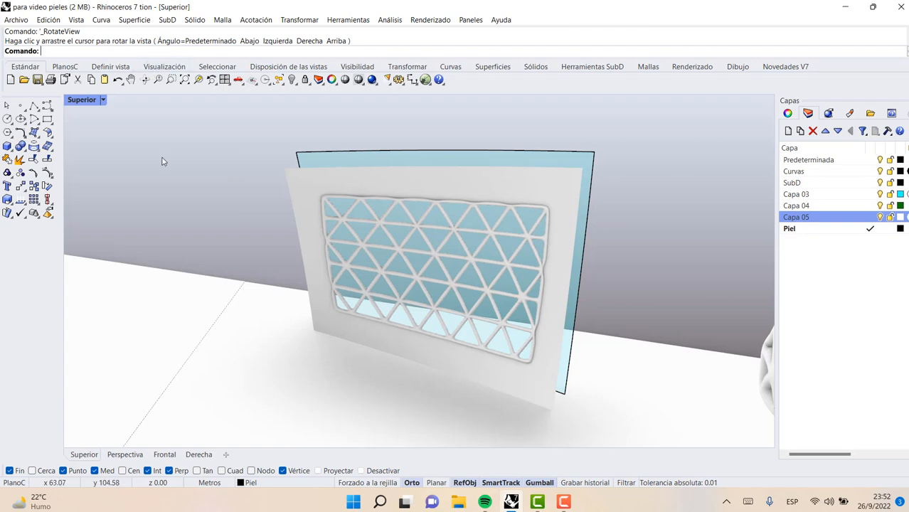
{"action": "scroll", "coordinate": [162, 159], "scroll_direction": "down", "scroll_amount": 4}
{"action": "scroll", "coordinate": [428, 207], "scroll_direction": "up", "scroll_amount": 5}
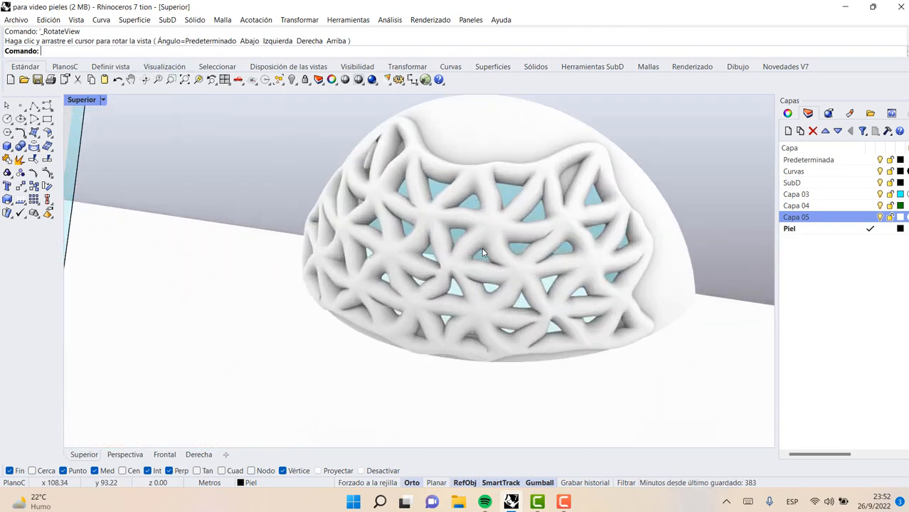
{"action": "scroll", "coordinate": [520, 276], "scroll_direction": "up", "scroll_amount": 2}
{"action": "scroll", "coordinate": [520, 276], "scroll_direction": "down", "scroll_amount": 4}
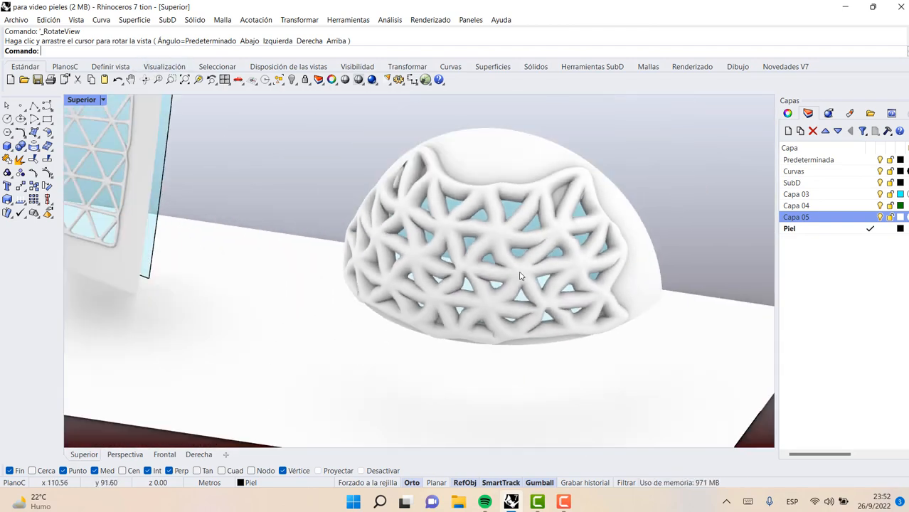
{"action": "scroll", "coordinate": [520, 276], "scroll_direction": "down", "scroll_amount": 2}
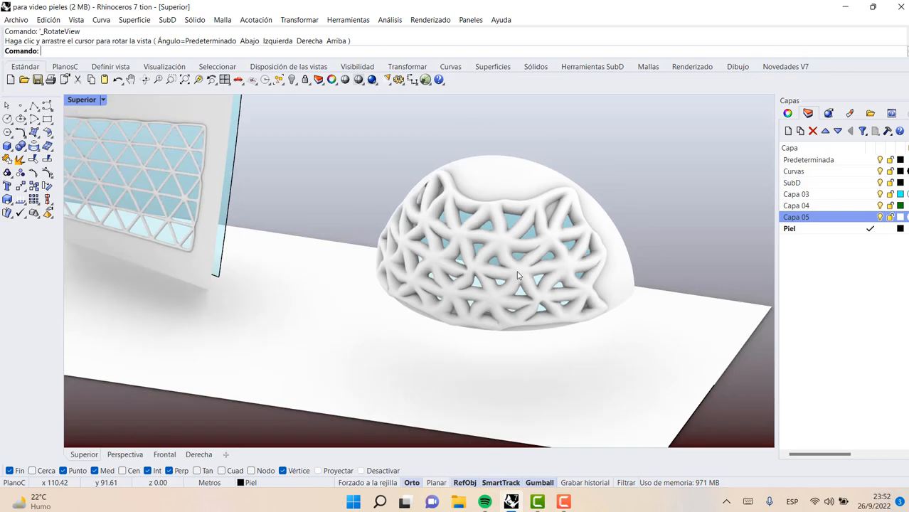